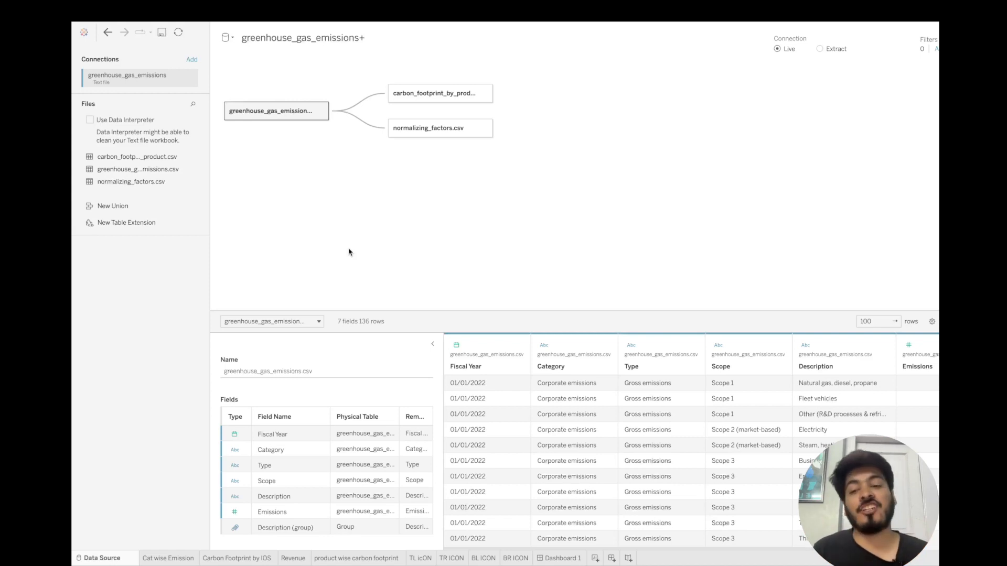
- Review the data source and the four chart worksheets, from Cat wise Emission through product wise carbon footprint
left_click(171, 559)
left_click(237, 559)
left_click(343, 558)
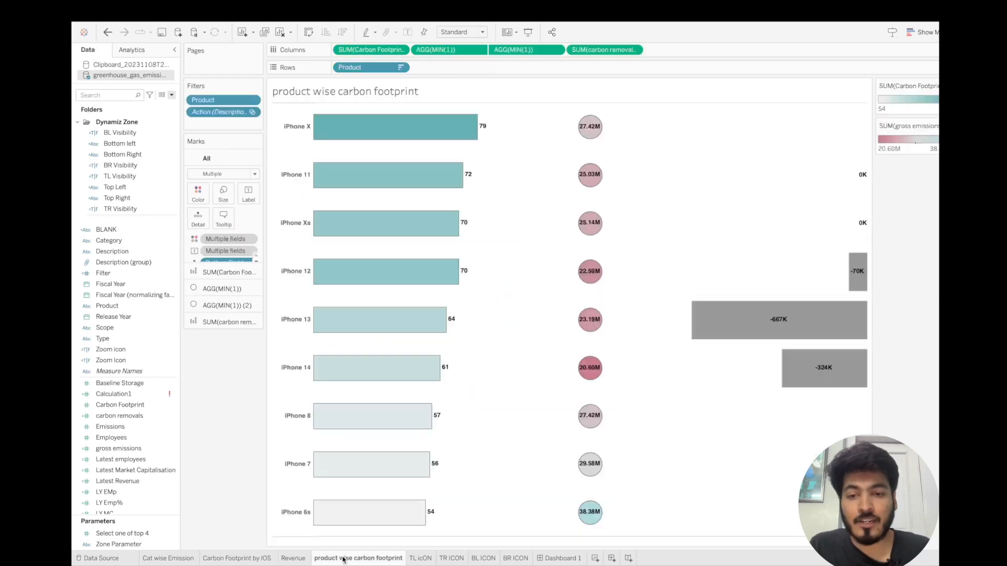
left_click(168, 559)
left_click(102, 559)
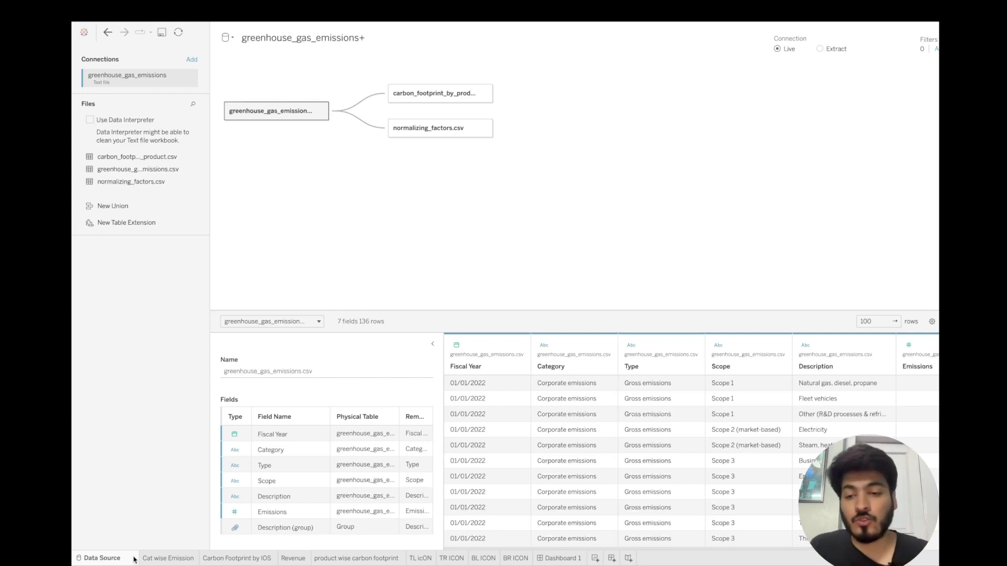
left_click(173, 559)
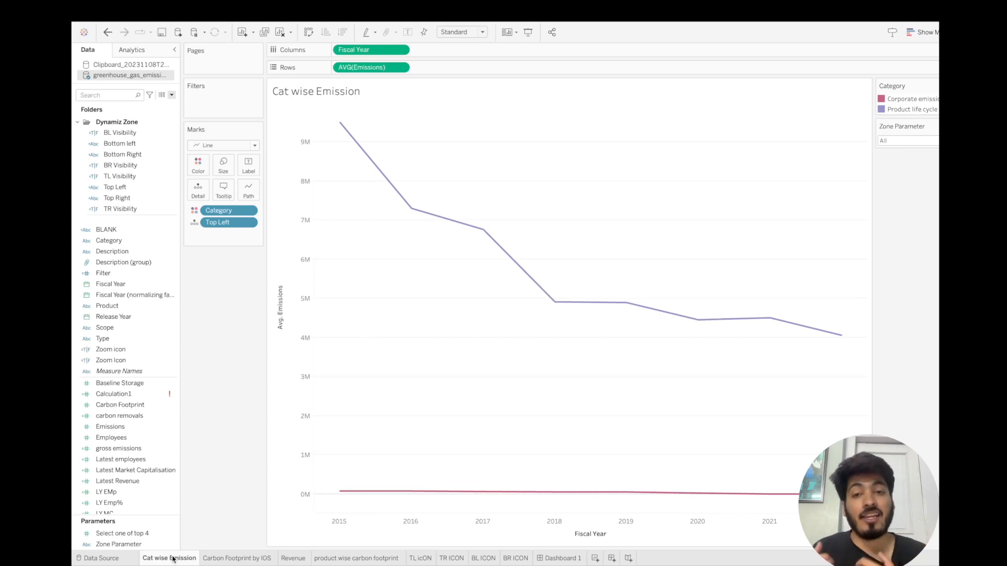
left_click(227, 560)
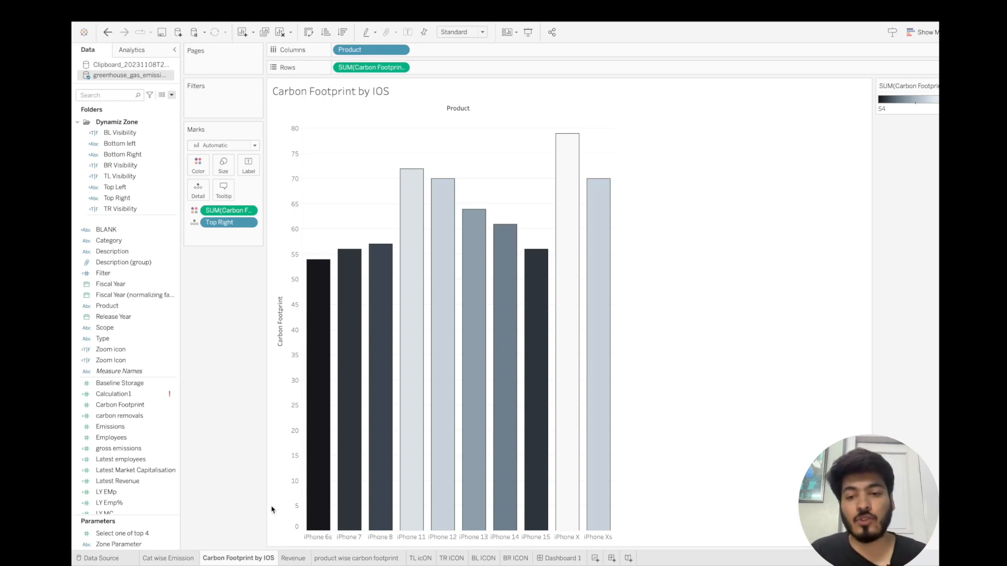
left_click(294, 559)
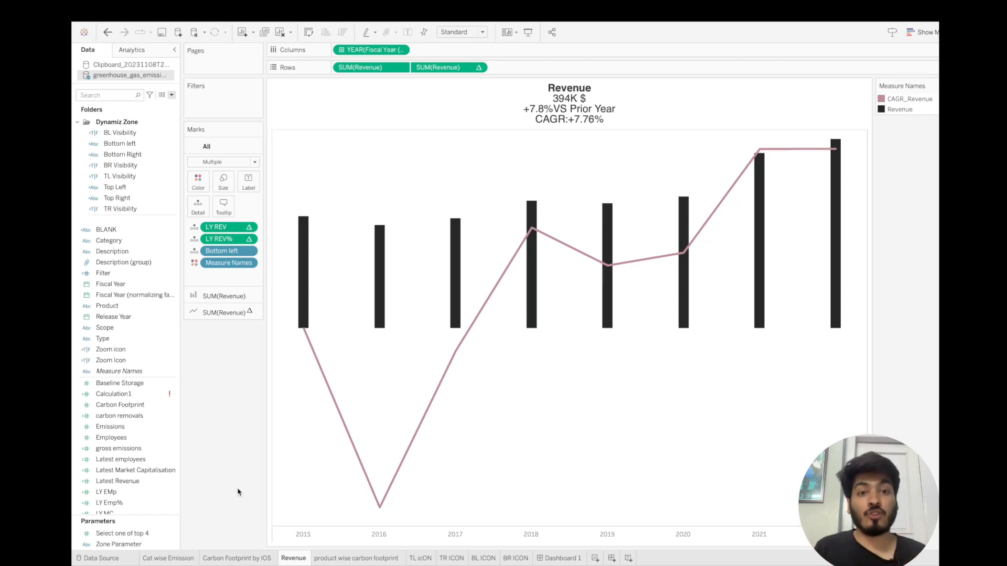
left_click(341, 559)
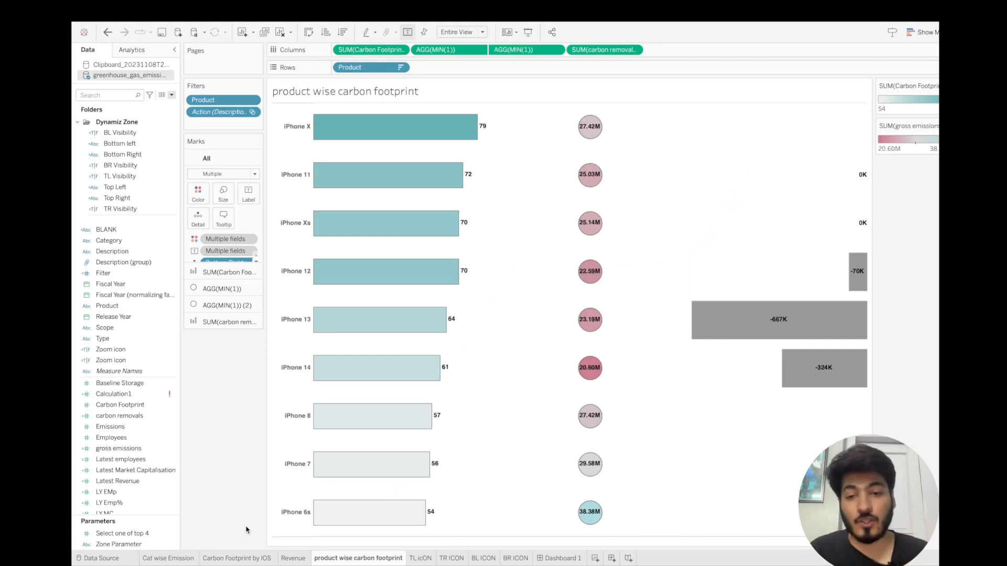
- Open Dashboard 1 and show the finished Apple Emission Analysis dashboard in presentation mode
left_click(563, 559)
left_click(733, 84)
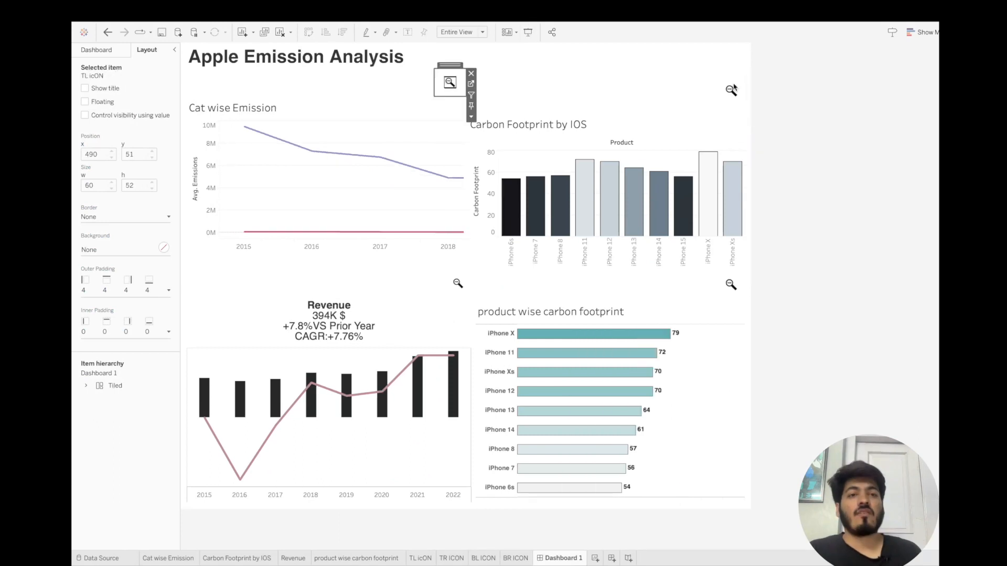
left_click(733, 84)
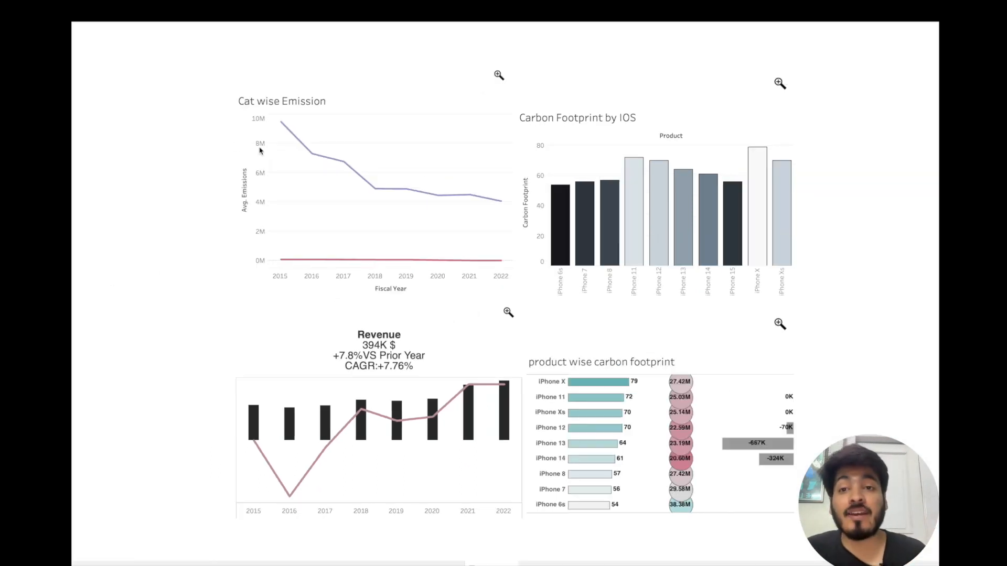
- Expand the Cat wise Emission and Carbon Footprint by IOS charts one at a time, restoring the full dashboard after each
mouse_move(286, 131)
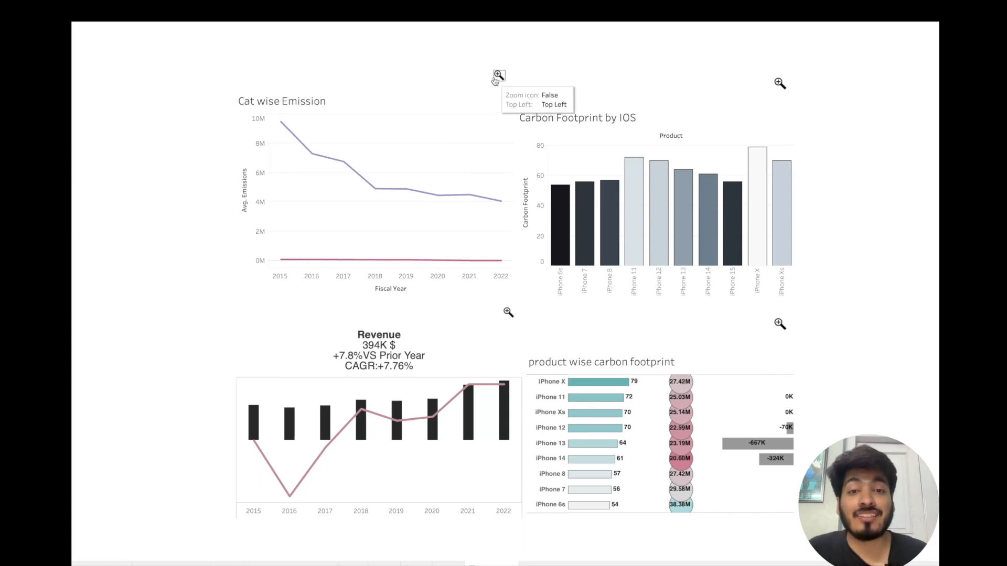
left_click(498, 75)
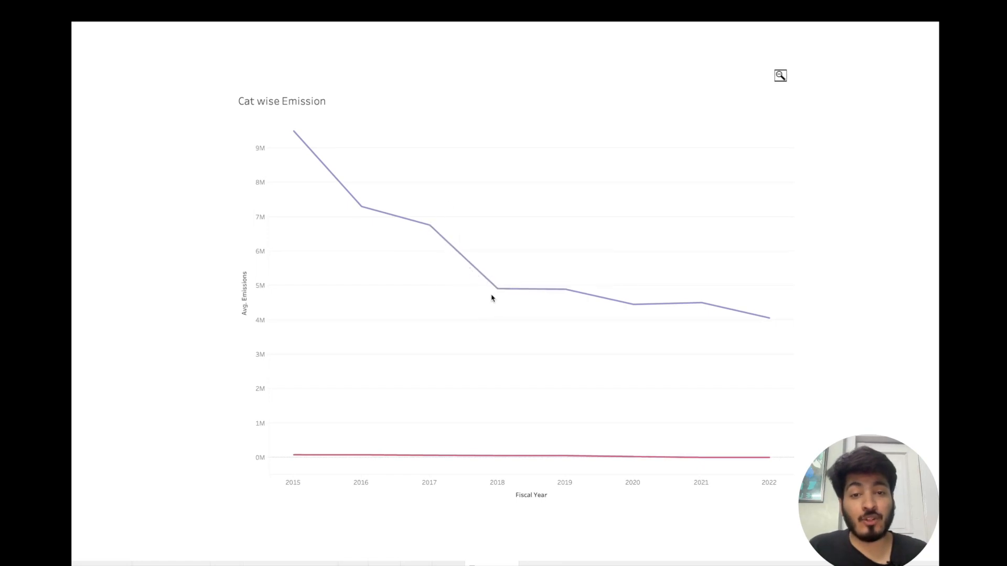
mouse_move(501, 293)
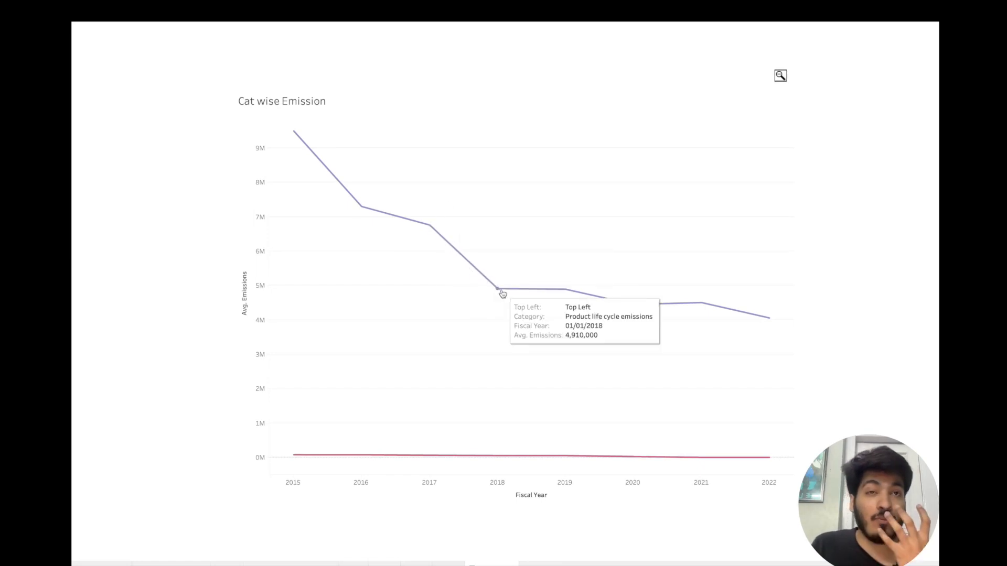
left_click(779, 77)
left_click(779, 83)
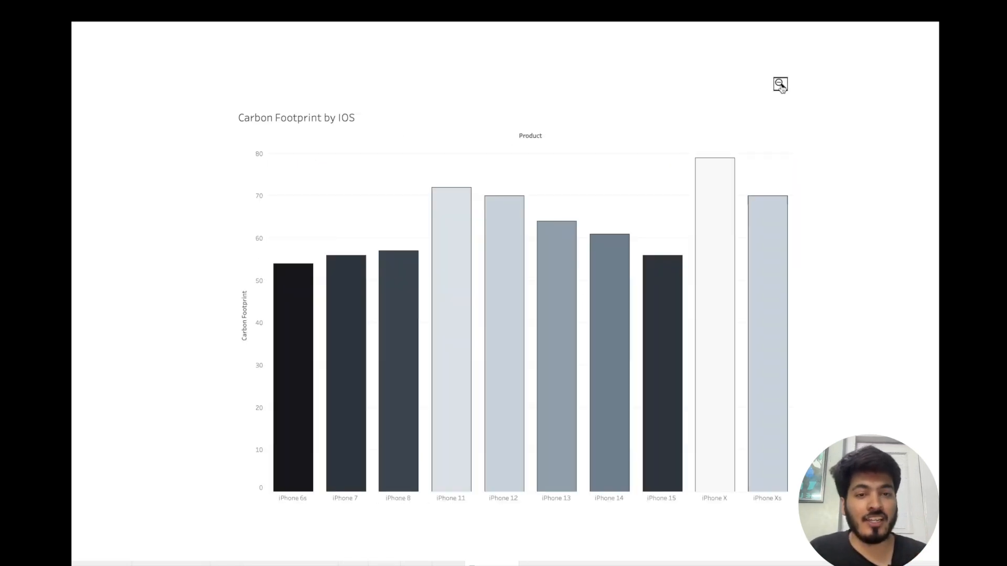
left_click(780, 84)
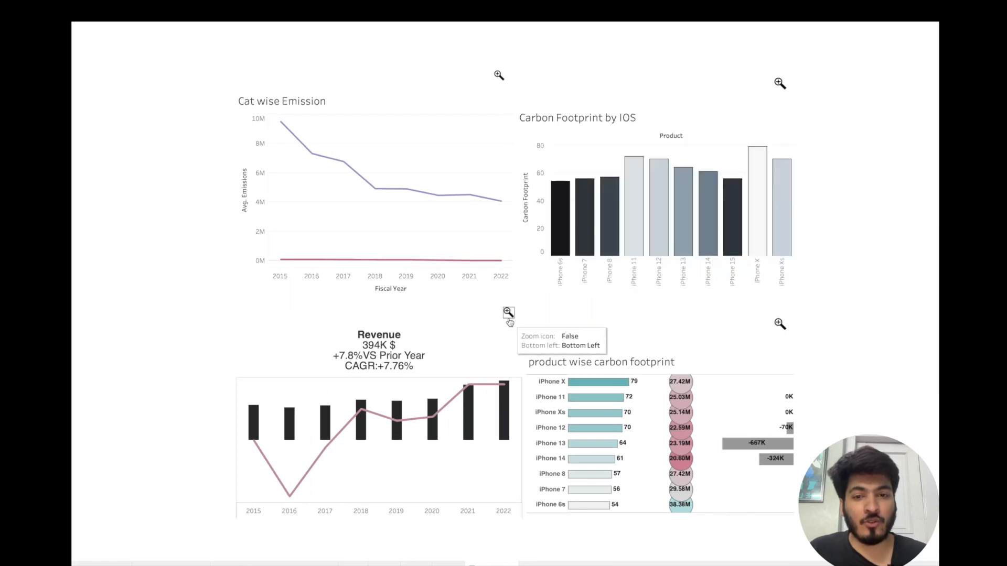
- Expand the Revenue and product wise carbon footprint charts one at a time, restoring the full dashboard after each
left_click(508, 315)
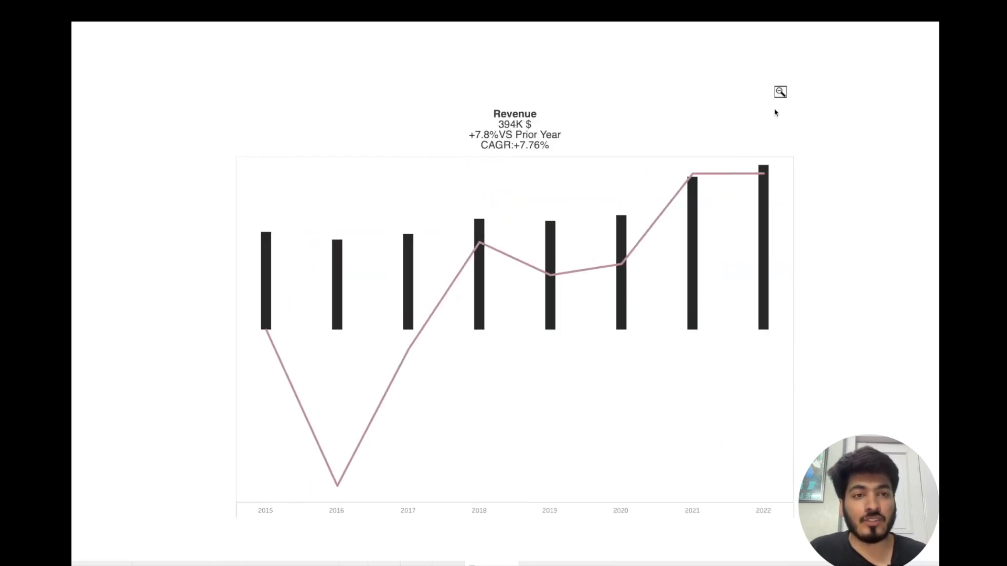
left_click(779, 92)
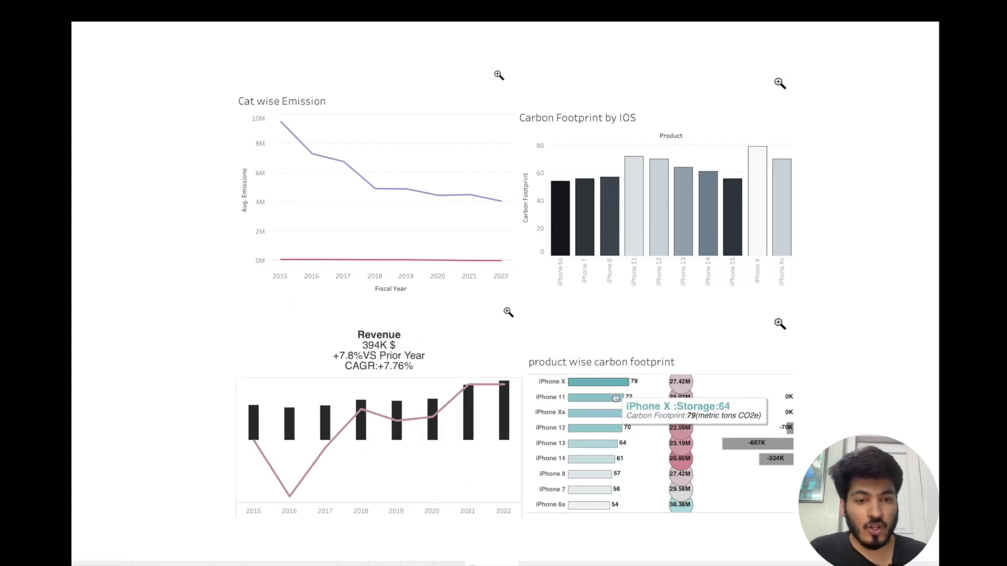
left_click(779, 325)
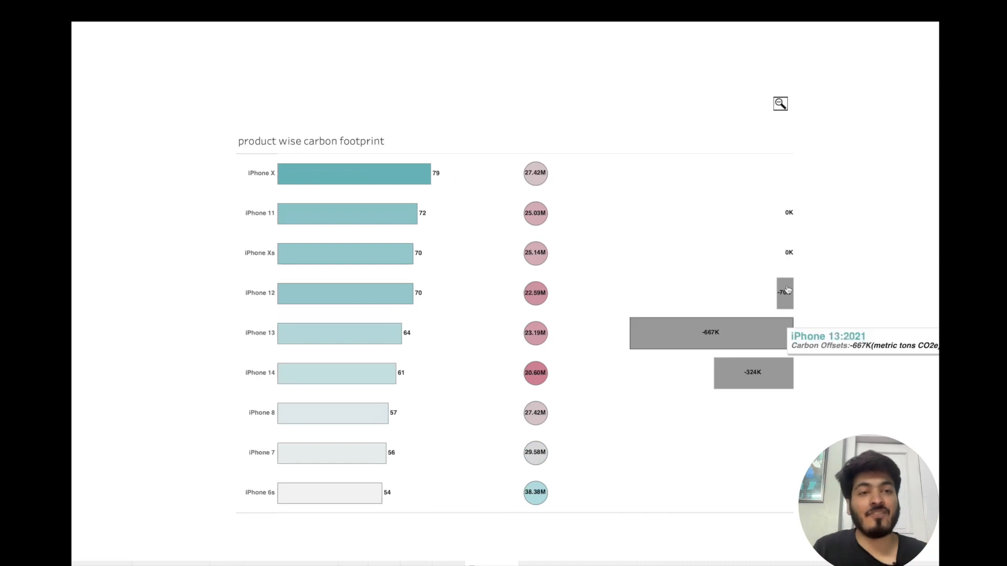
left_click(780, 104)
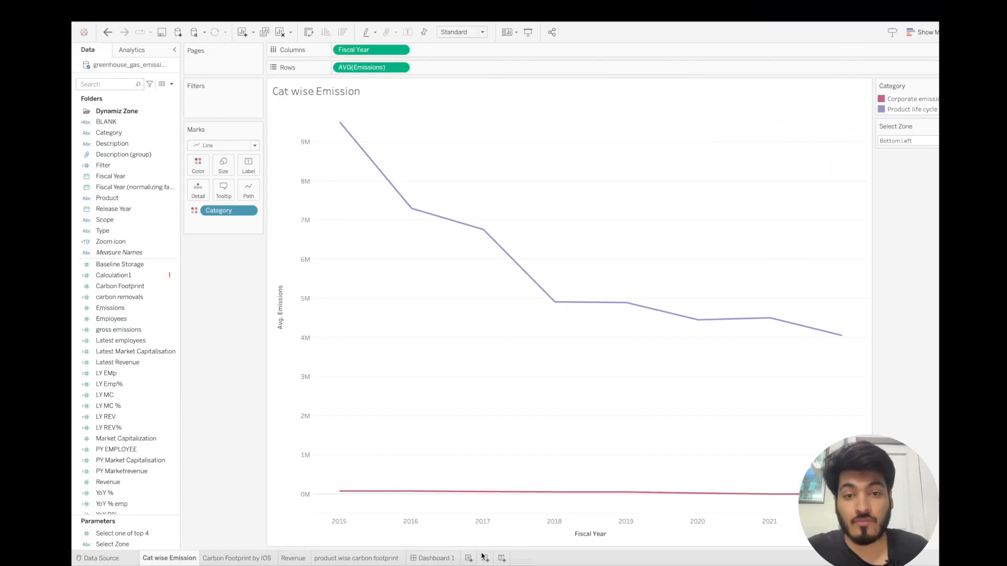
- Look through the four chart worksheets and the blank Dashboard 1, ending on the Cat wise Emission sheet
left_click(232, 559)
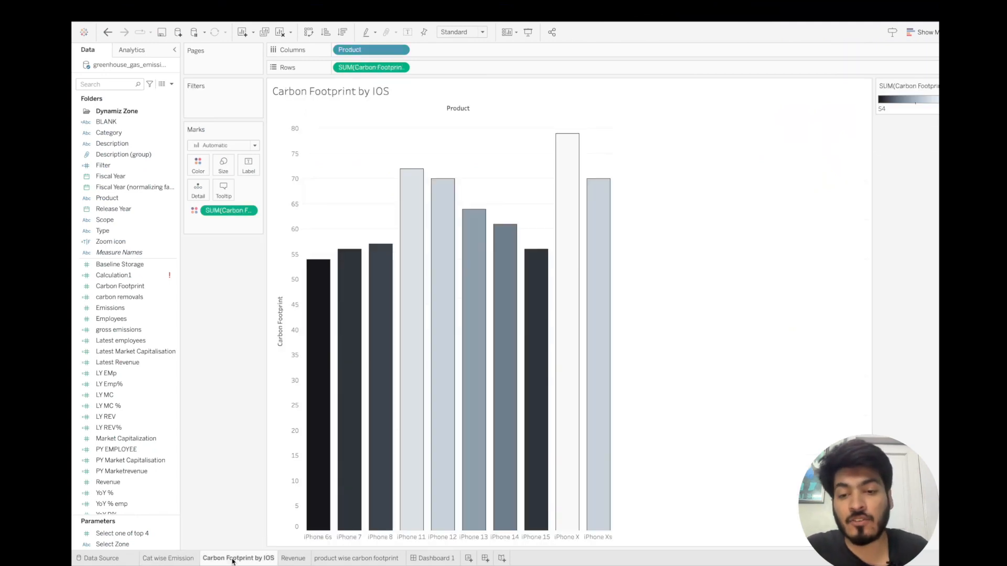
left_click(286, 560)
left_click(343, 560)
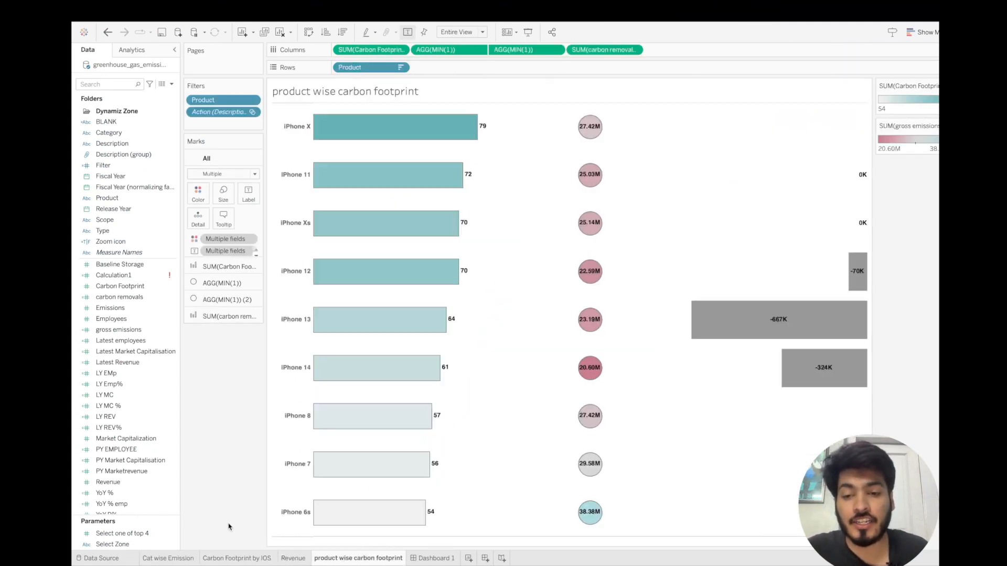
left_click(170, 560)
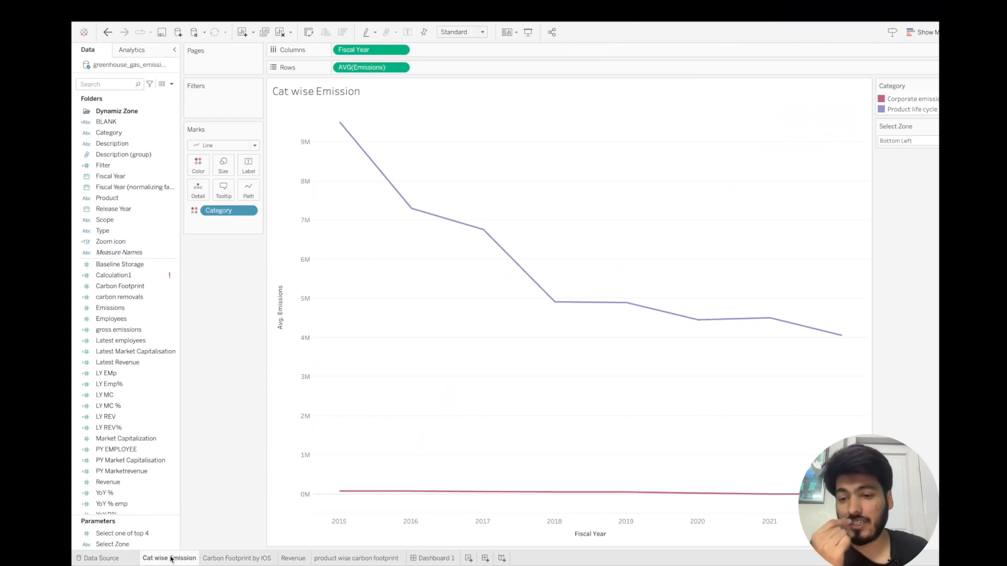
left_click(172, 84)
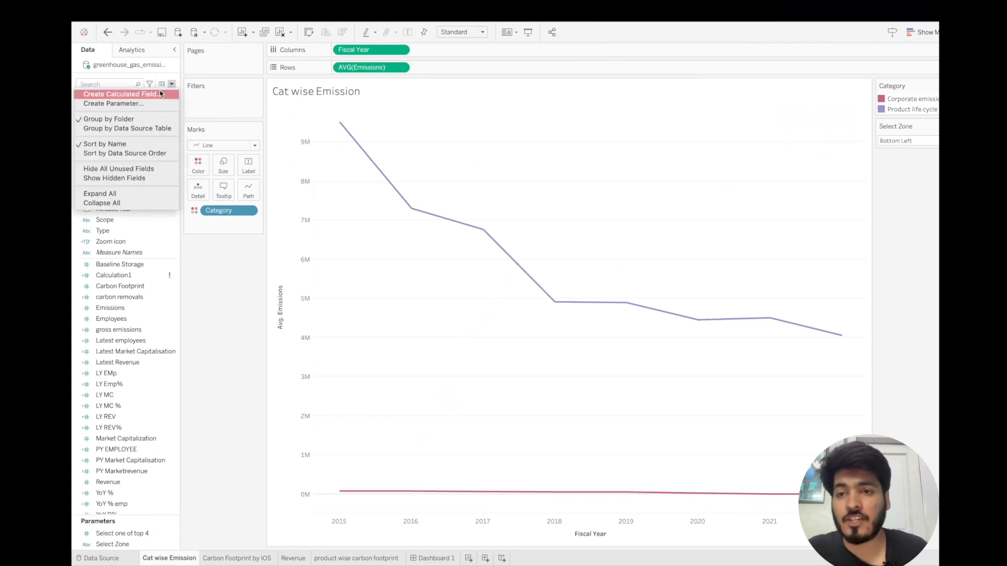
left_click(160, 93)
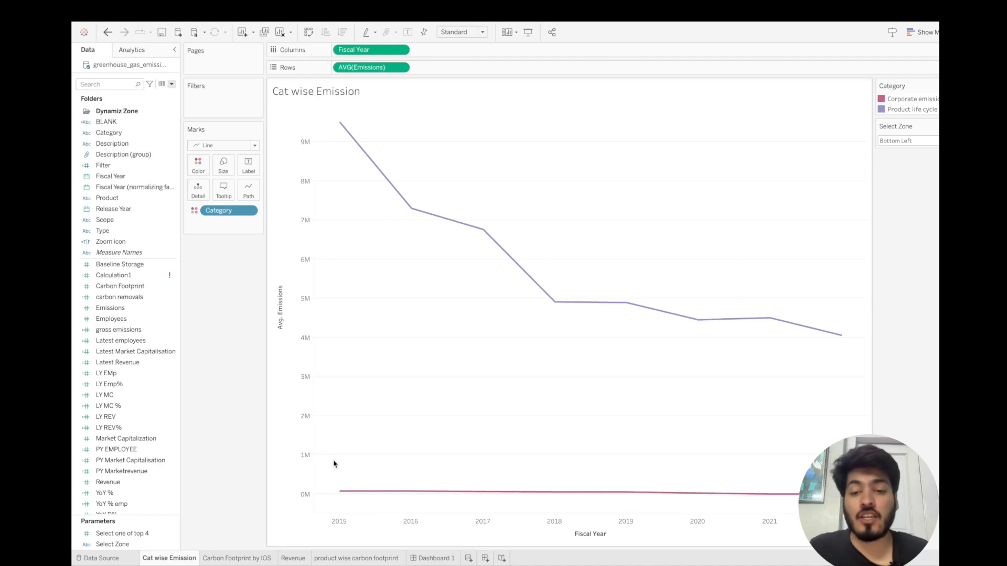
left_click(431, 557)
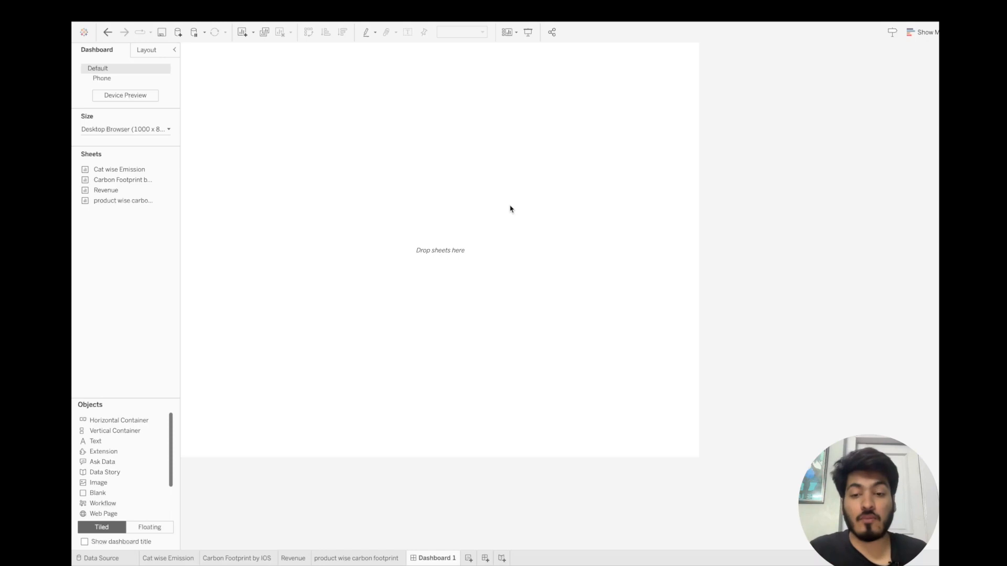
left_click(184, 558)
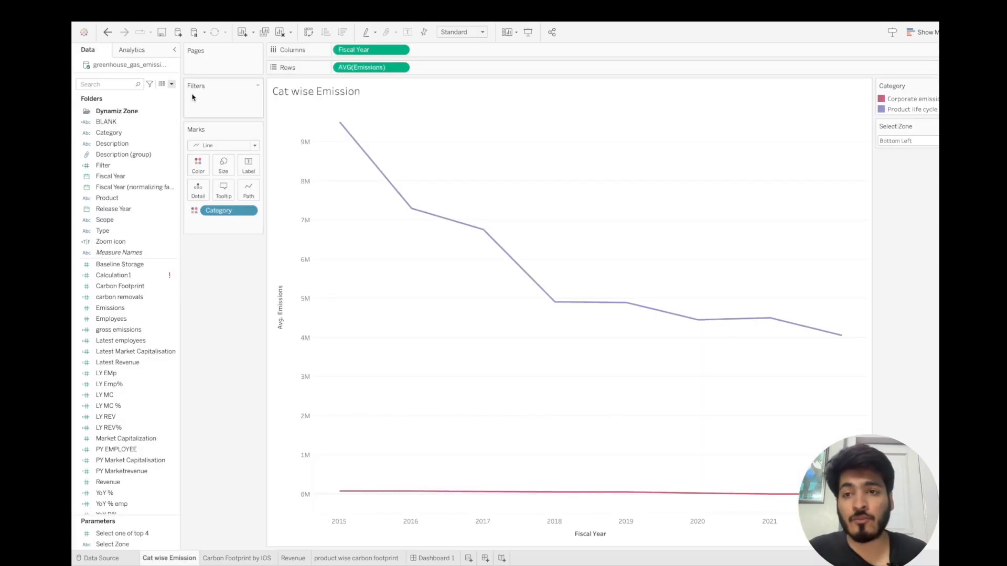
- Start a new calculated field named Top Left from the Cat wise Emission sheet
left_click(172, 84)
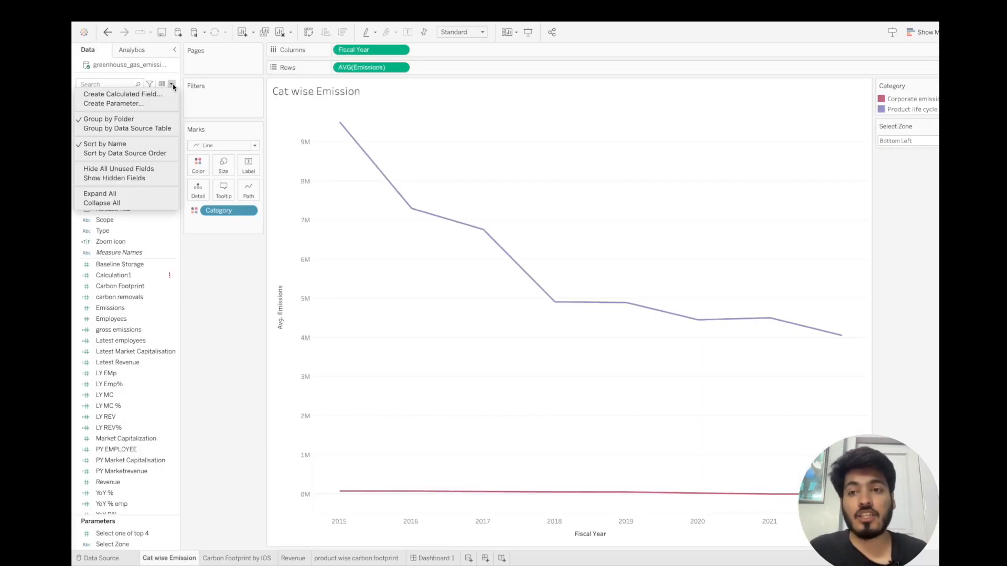
left_click(152, 95)
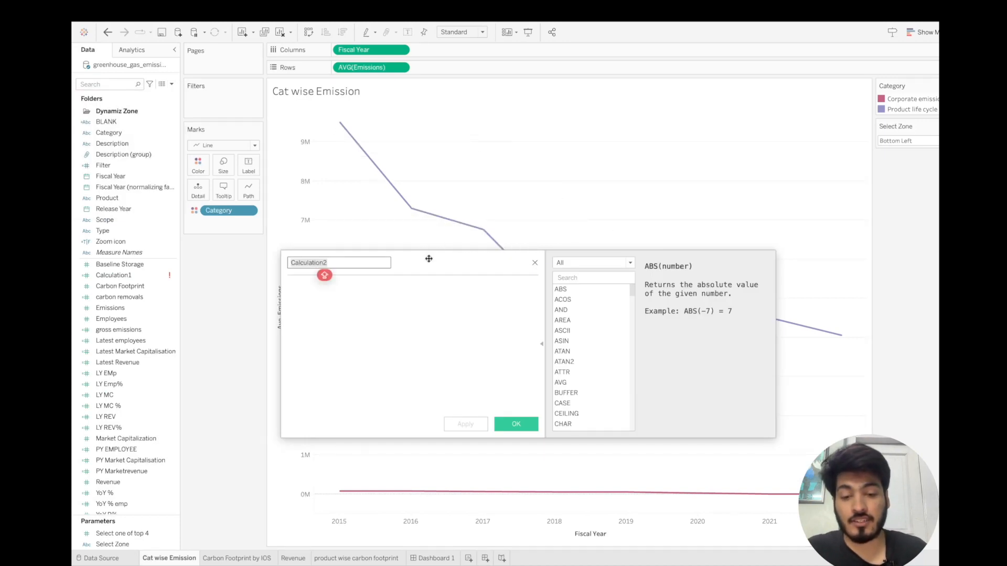
type("Top lef")
key("BackSpace")
key("BackSpace")
key("BackSpace")
type("Left")
- Enter the text string "Top Left" as the Top Left field's formula and save the field
left_click(345, 316)
type("\"Top l")
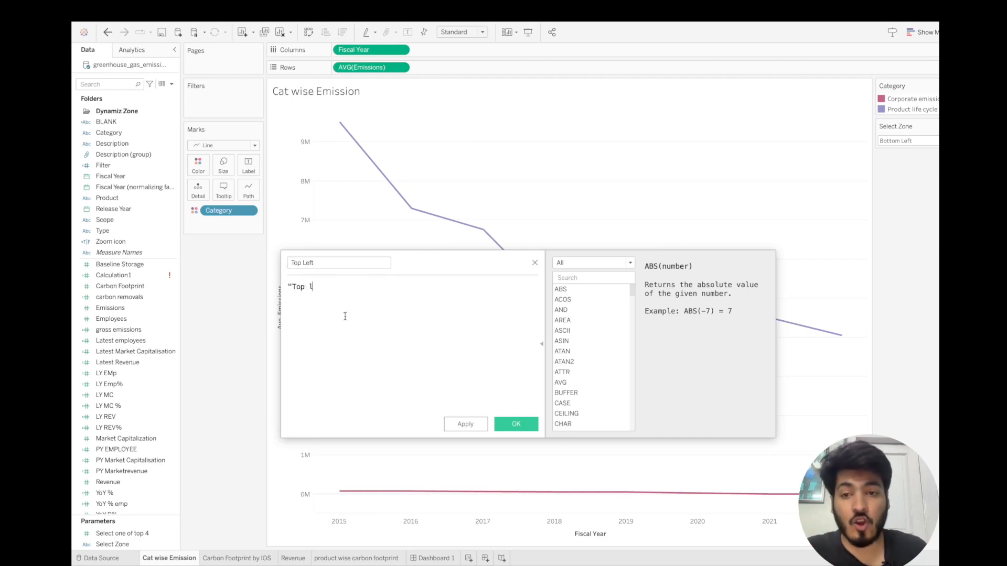
key("BackSpace")
type("Left\"")
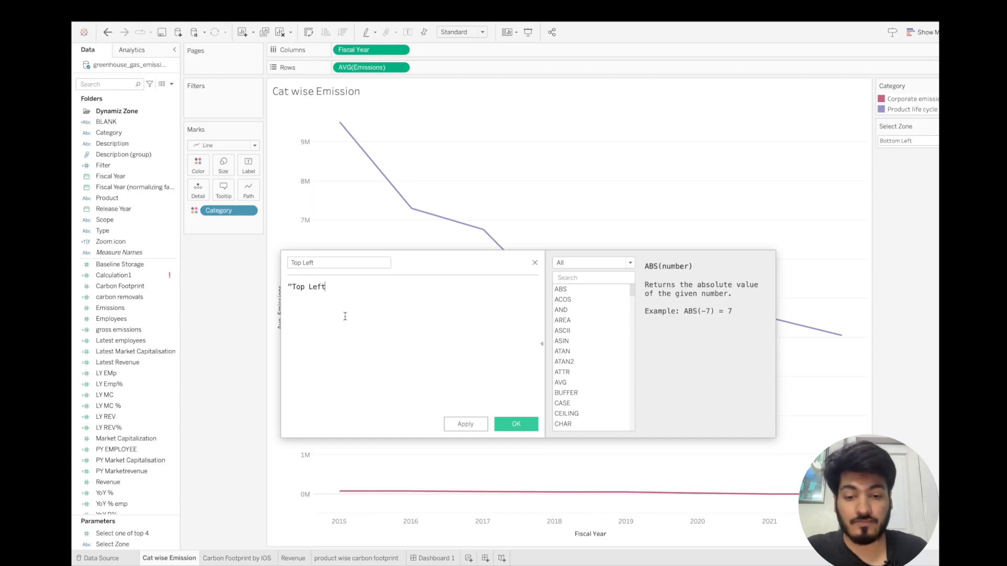
left_click(464, 423)
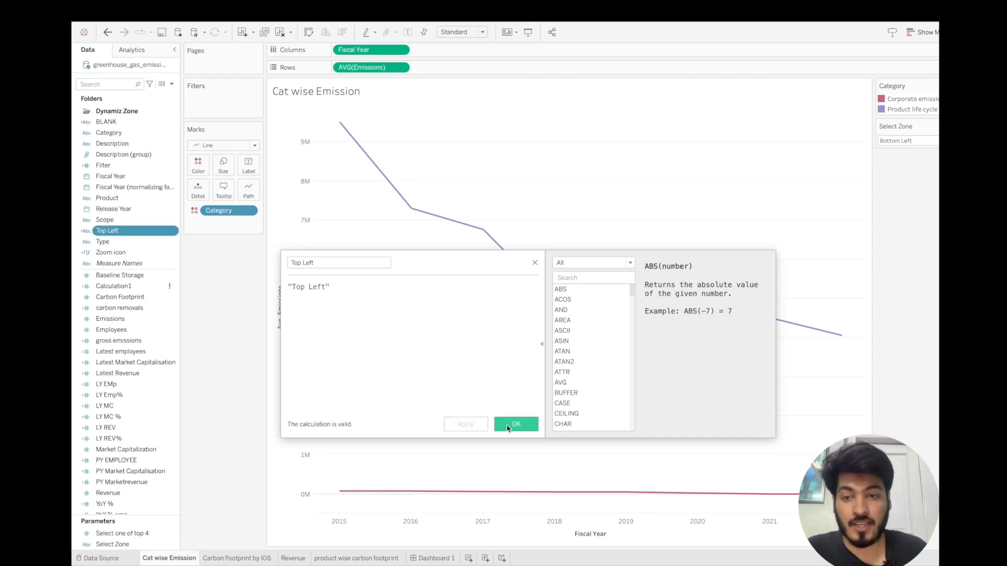
left_click(516, 424)
- Duplicate the Top Left field and open the copy for editing, naming it Top Right
left_click(173, 231)
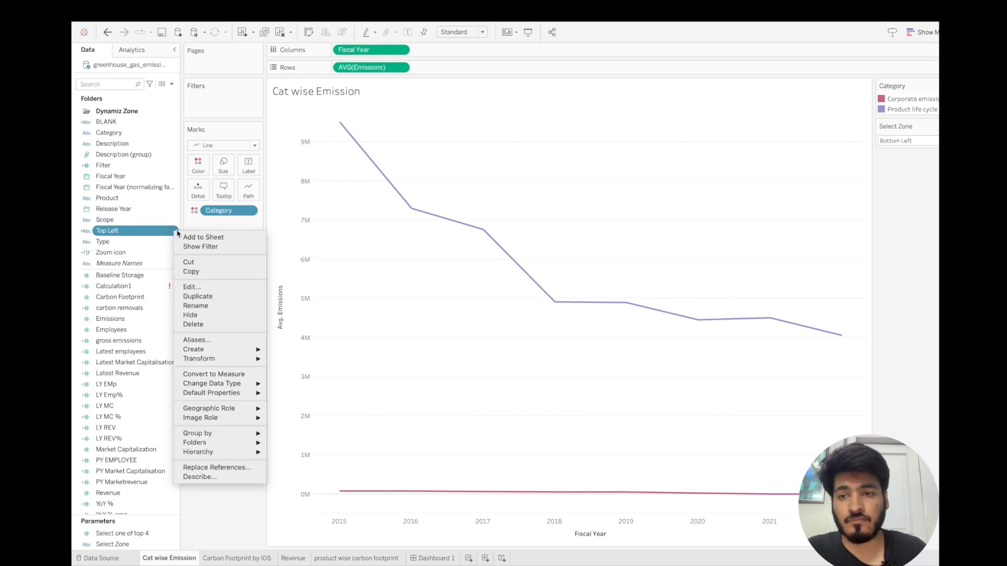
left_click(173, 243)
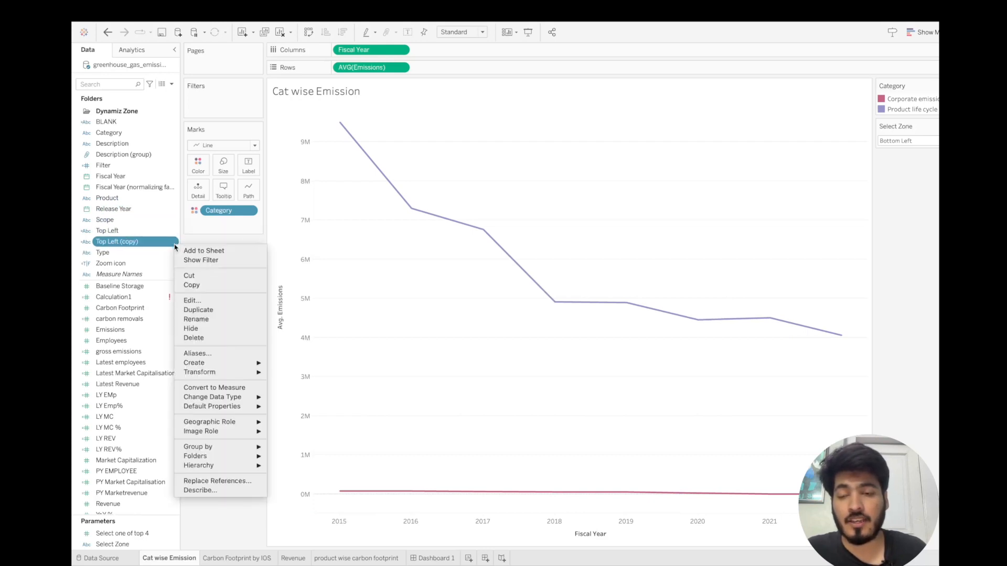
left_click(211, 300)
triple_click(329, 263)
key("BackSpace")
type("Top R")
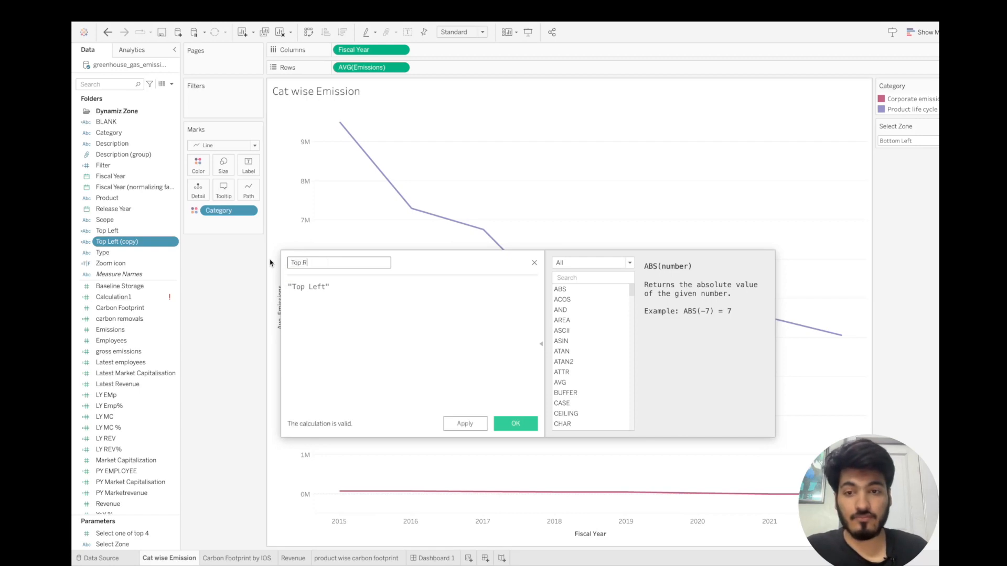
- Change the Top Right field's formula to the text string "Top Right" and save the field
left_click(326, 285)
key("BackSpace")
key("BackSpace")
key("BackSpace")
type("Right")
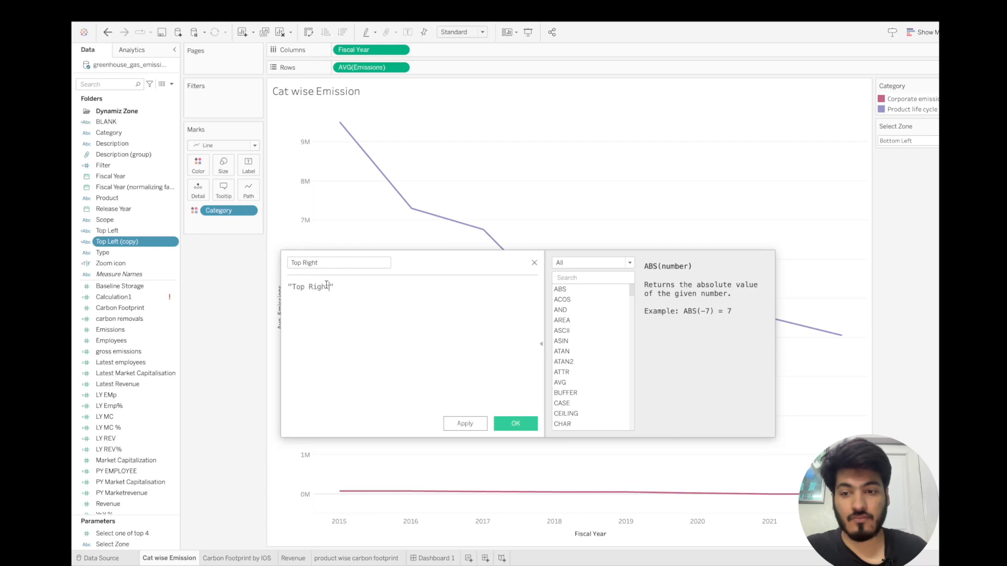
left_click(465, 423)
left_click(515, 423)
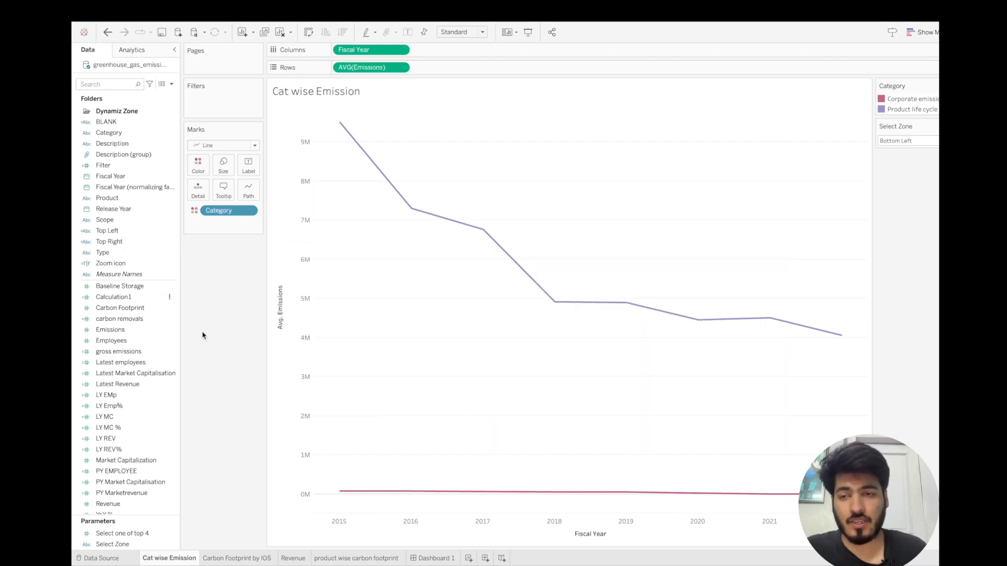
- Duplicate the Top Right field as Bottom left, replace its formula with the text string "Bottom Left", and save it
right_click(177, 241)
left_click(197, 306)
right_click(176, 252)
left_click(195, 307)
type("Bottom left")
left_click_drag(330, 286, 293, 285)
type("Bottom Left")
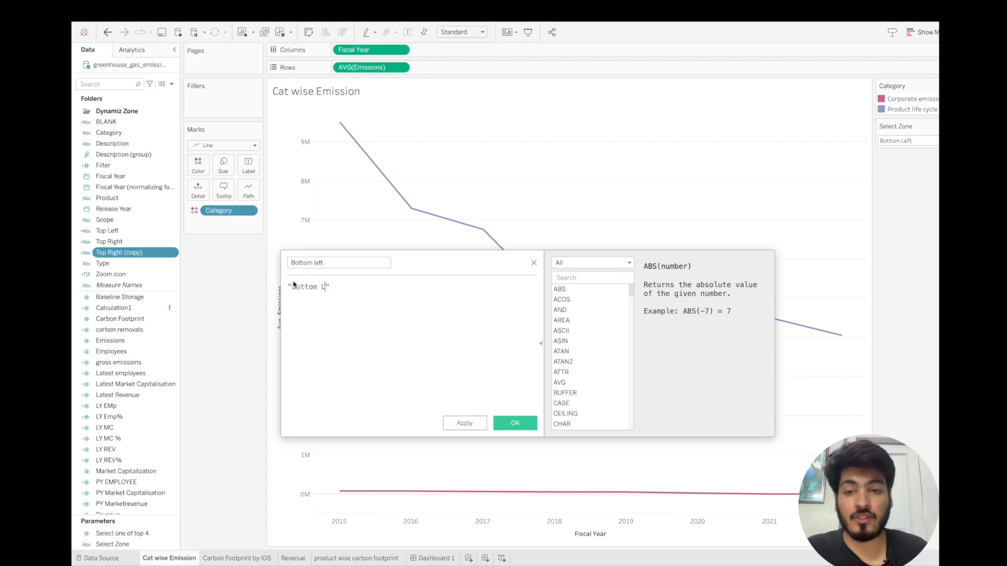
left_click(516, 424)
- Duplicate the Bottom left field and open the copy for editing, naming it Bottom Right
right_click(173, 132)
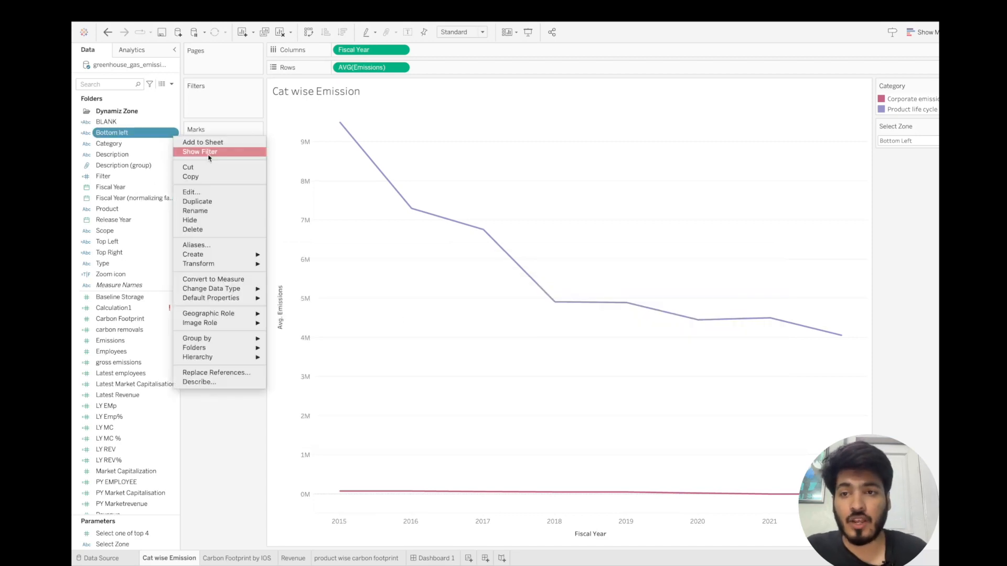
left_click(197, 197)
right_click(173, 143)
left_click(197, 198)
left_click(351, 264)
key("BackSpace")
key("BackSpace")
key("BackSpace")
key("BackSpace")
key("BackSpace")
key("BackSpace")
key("BackSpace")
key("BackSpace")
key("BackSpace")
key("BackSpace")
- Change the Bottom Right field's formula to the text string "Bottom Right" and save the field
left_click(342, 287)
key("BackSpace")
key("BackSpace")
key("BackSpace")
key("BackSpace")
type("Right")
left_click(463, 422)
left_click(507, 429)
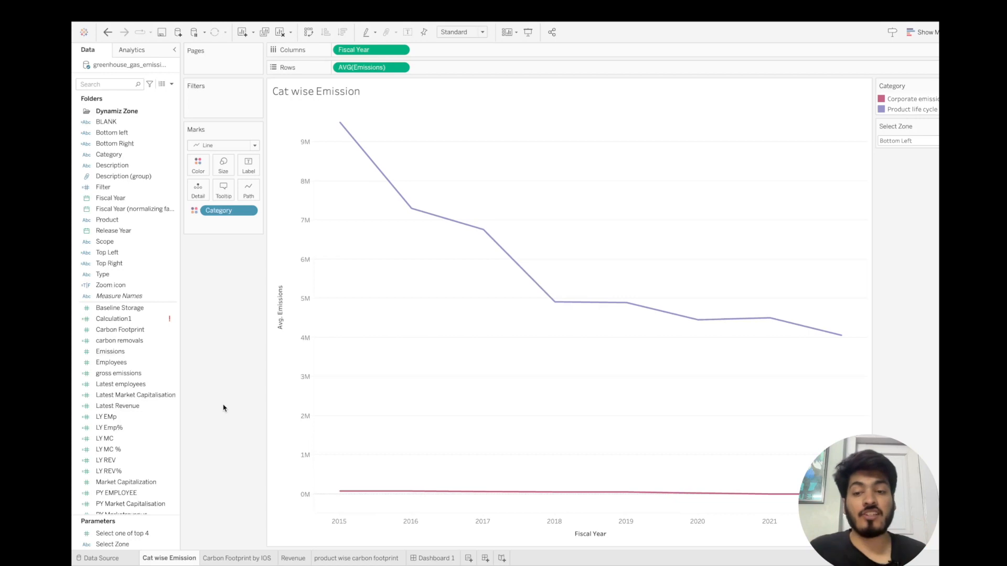
mouse_move(179, 560)
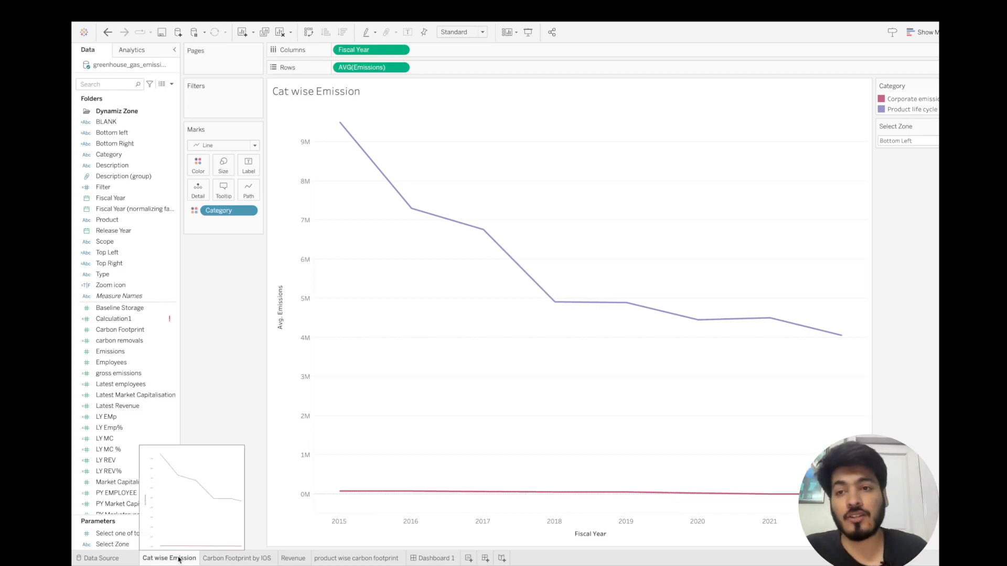
left_click(128, 252)
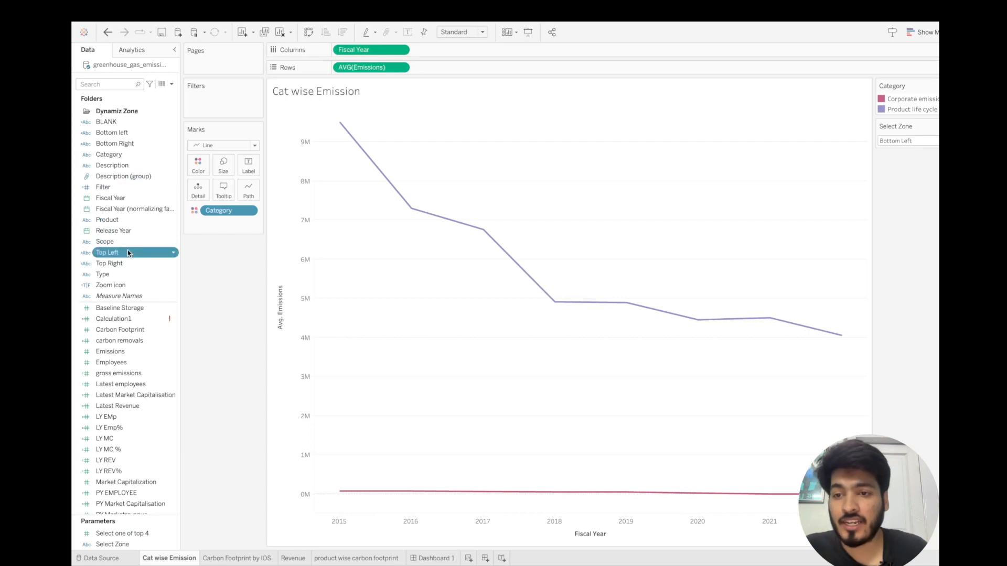
left_click(125, 264, "ctrl")
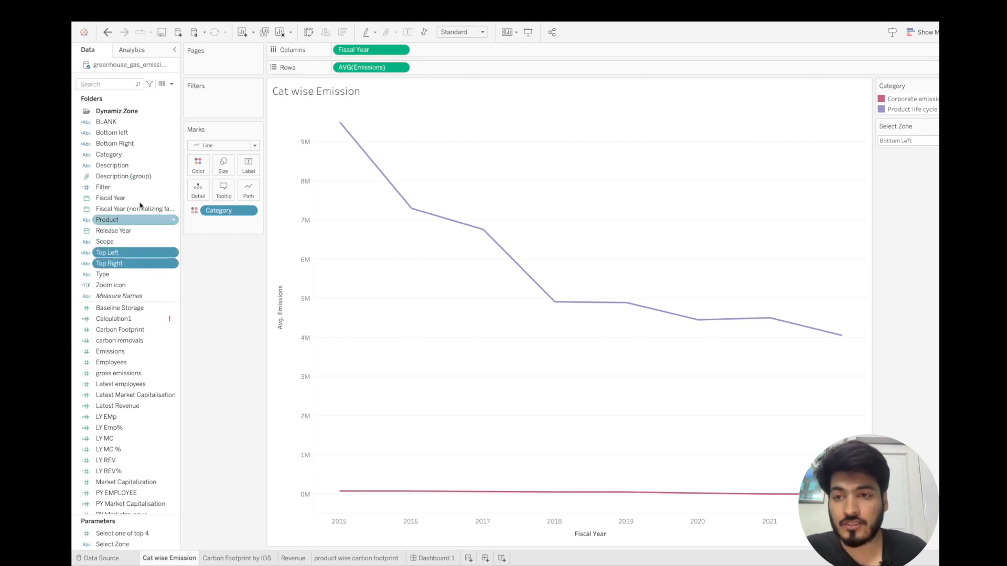
left_click(133, 134)
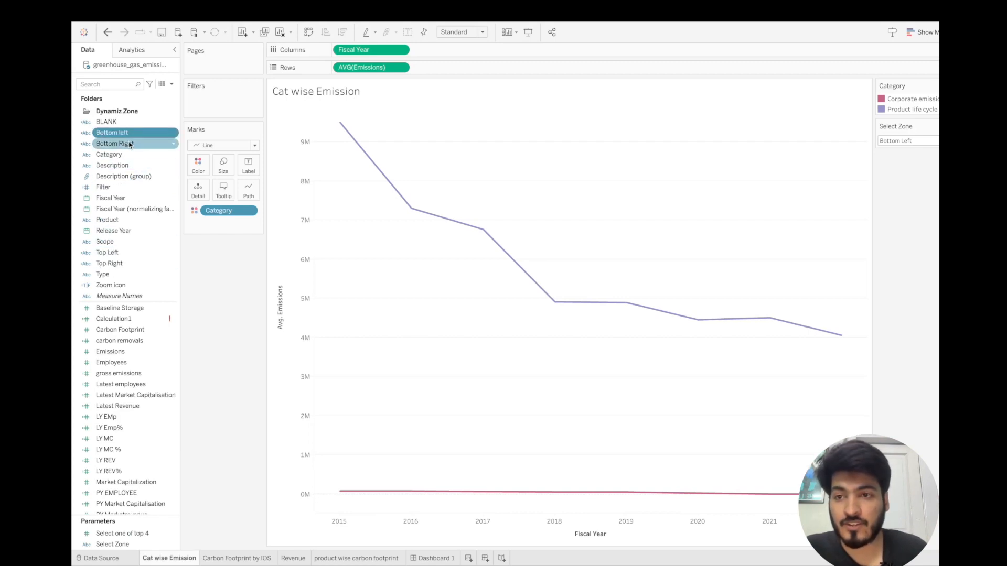
- Add the Bottom left, Bottom Right, Top Left and Top Right fields together to the Dynamiz Zone folder
right_click(129, 144)
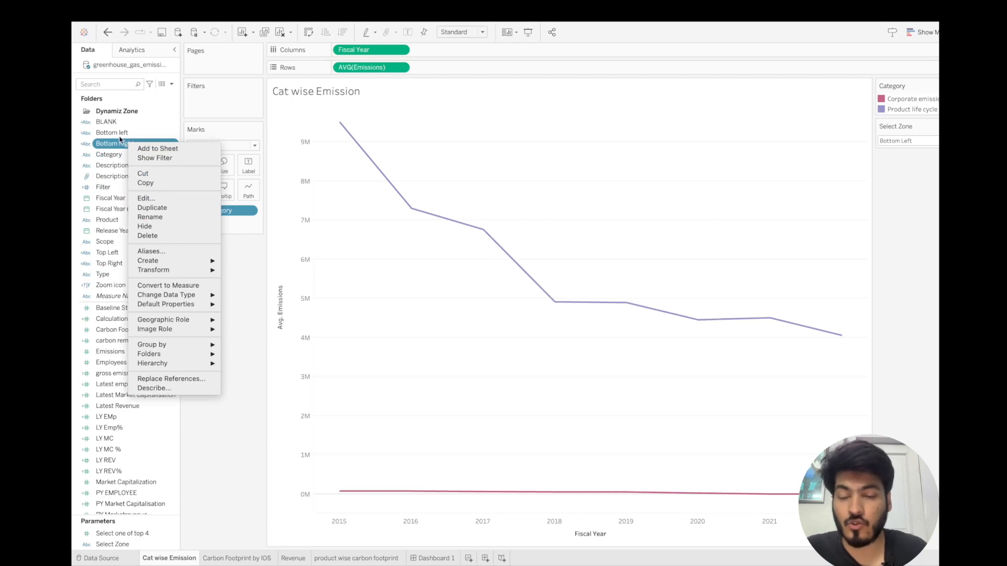
key("Escape")
left_click(122, 134, "ctrl")
left_click(124, 253, "ctrl")
left_click(124, 262, "ctrl")
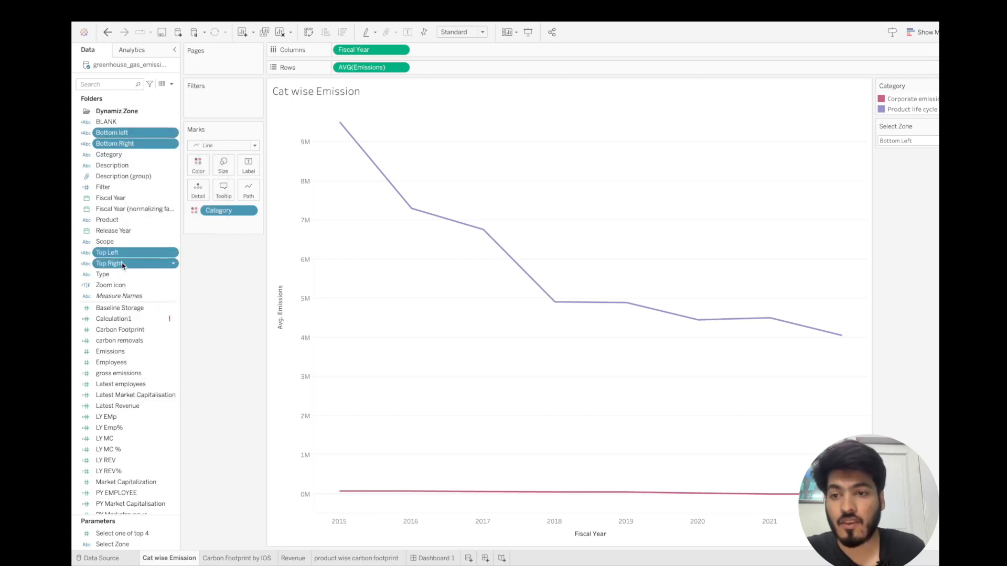
right_click(175, 266)
mouse_move(234, 408)
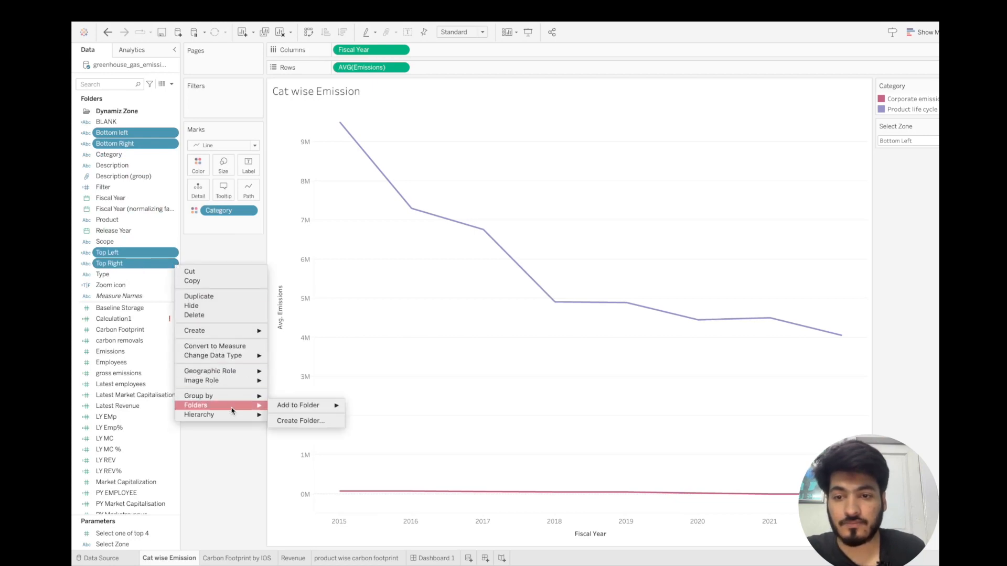
mouse_move(303, 409)
left_click(361, 406)
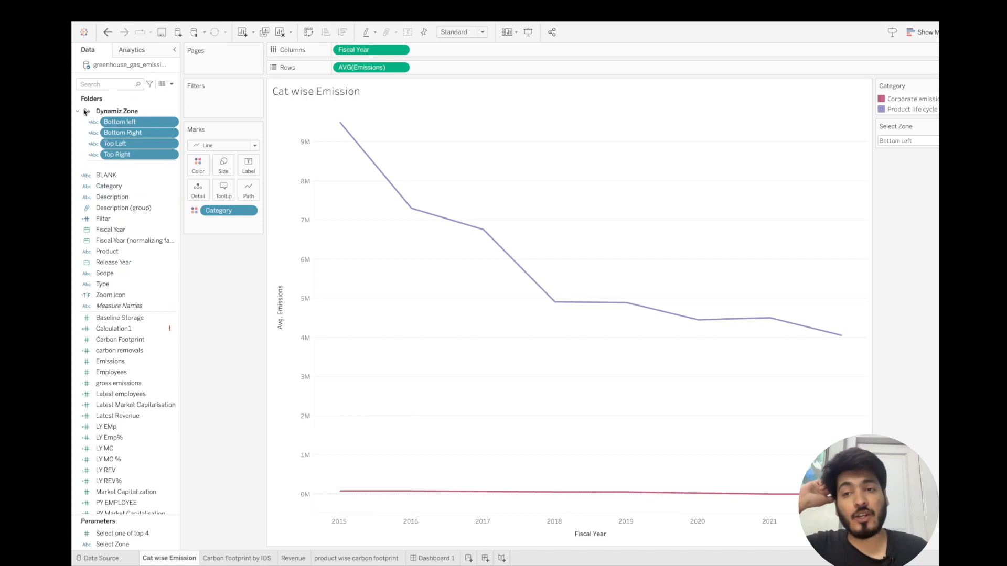
left_click(171, 84)
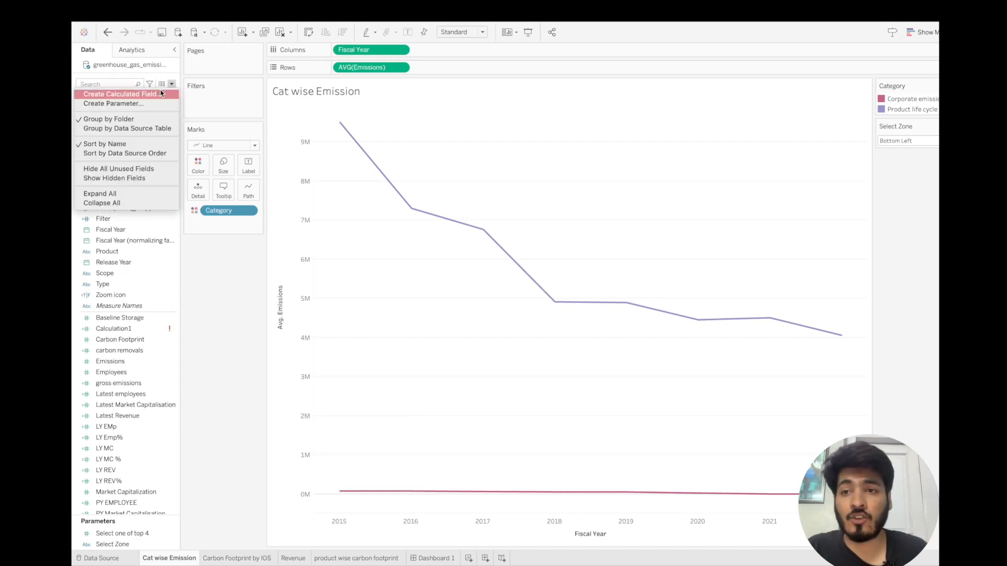
left_click(191, 262)
left_click(169, 196)
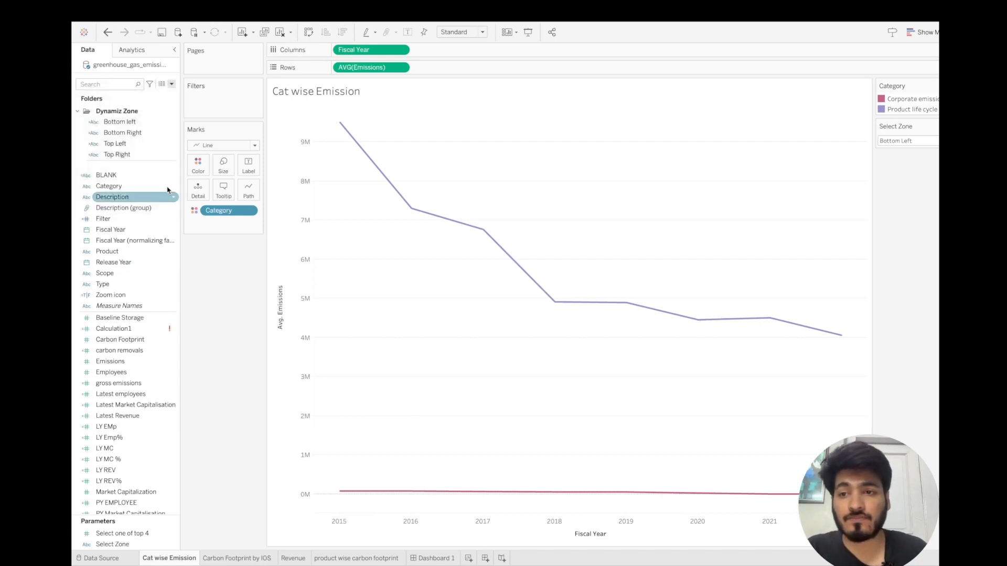
left_click(174, 197)
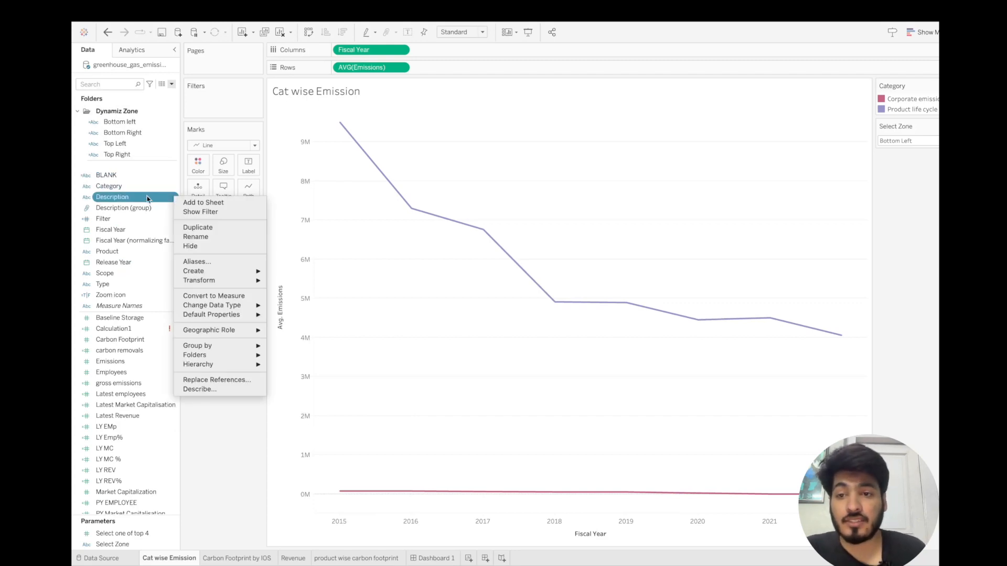
mouse_move(226, 355)
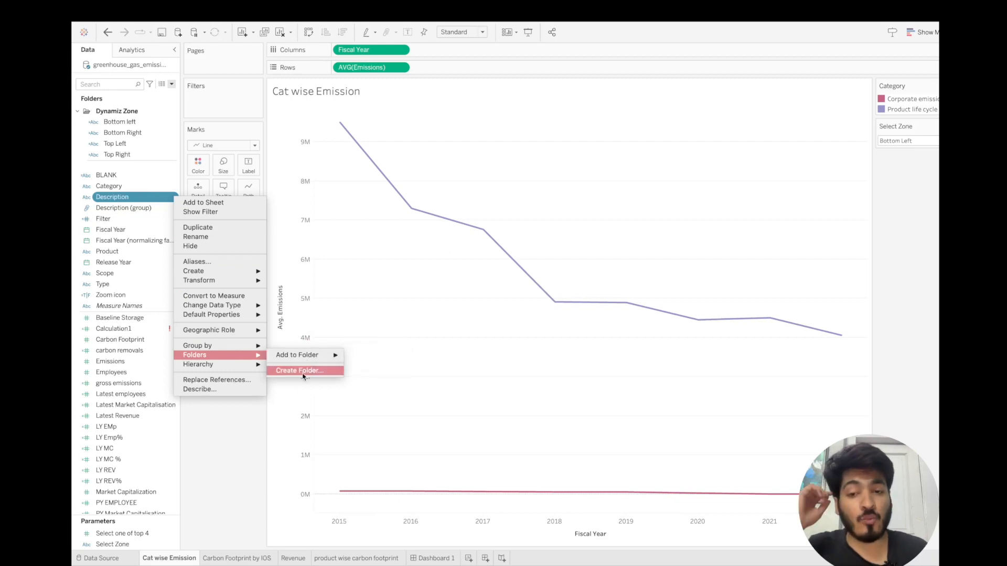
left_click(302, 376)
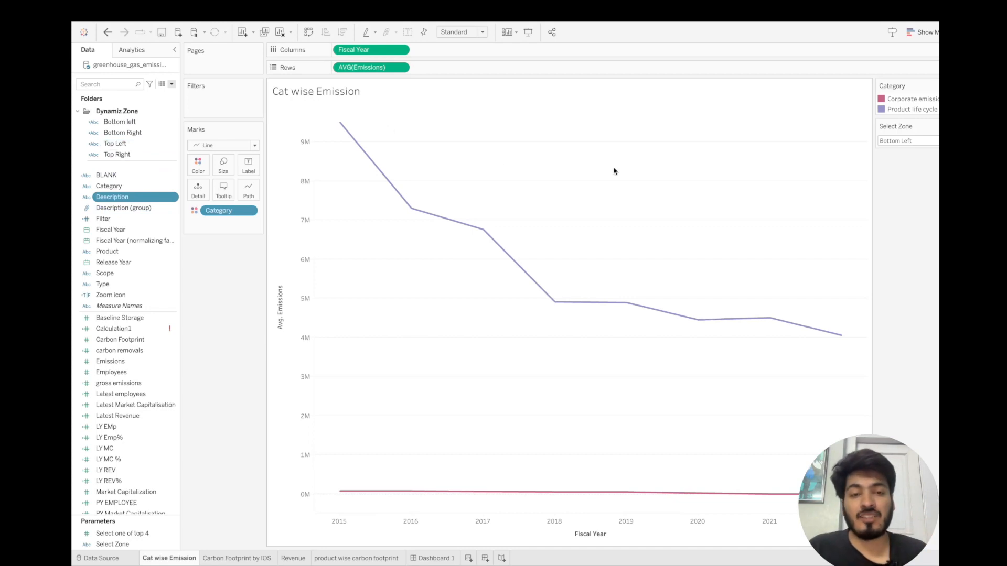
- Add Top Left to Detail on the Cat wise Emission sheet and Top Right to Detail on the Carbon Footprint by IOS sheet
left_click(145, 147)
left_click_drag(144, 147, 198, 190)
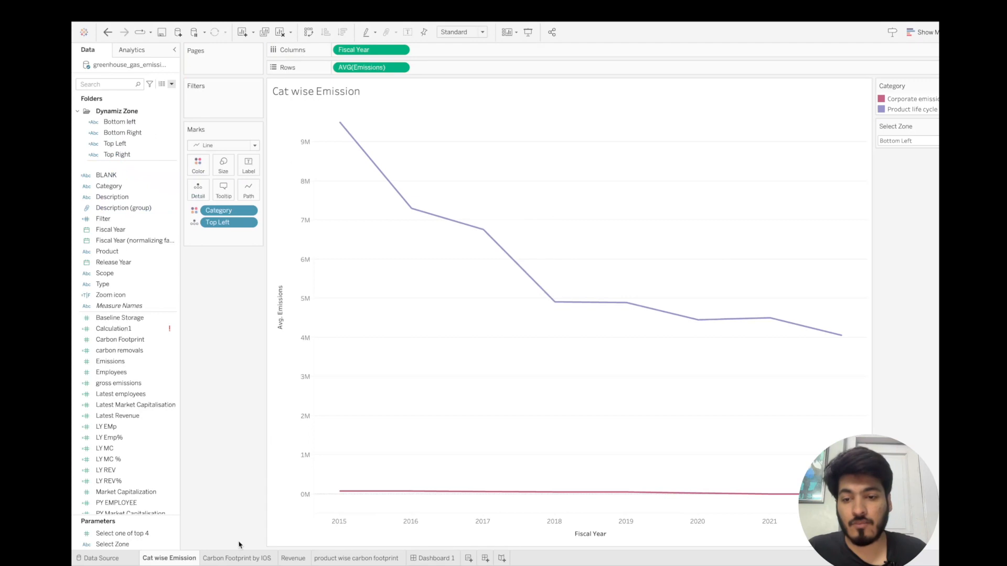
left_click(237, 558)
left_click(137, 154)
left_click_drag(138, 154, 198, 190)
- Add Bottom left to Detail on the Revenue sheet and Bottom Right to Detail on the product wise carbon footprint sheet
left_click(293, 559)
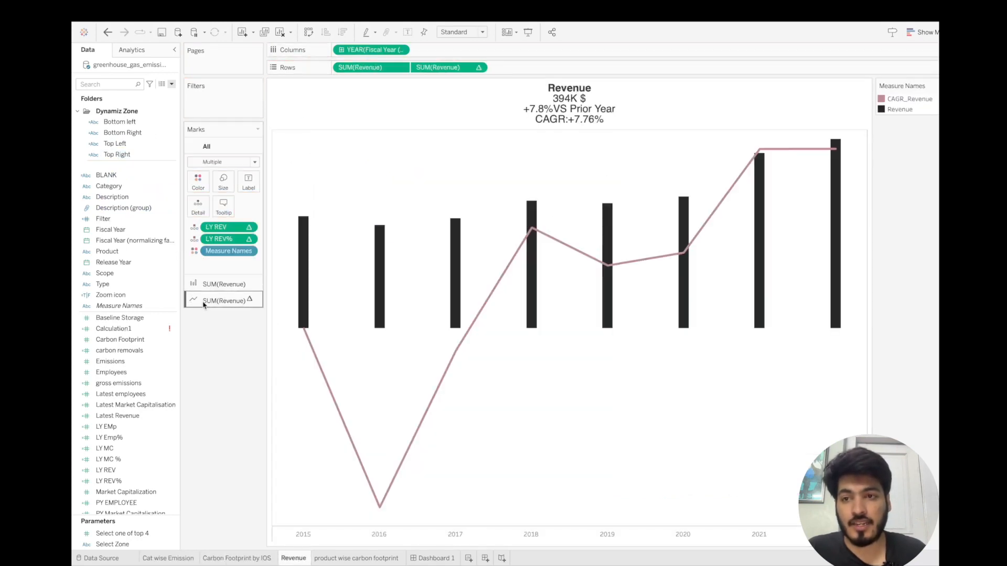
left_click_drag(130, 123, 198, 207)
left_click(356, 558)
left_click(123, 132)
left_click_drag(123, 132, 199, 221)
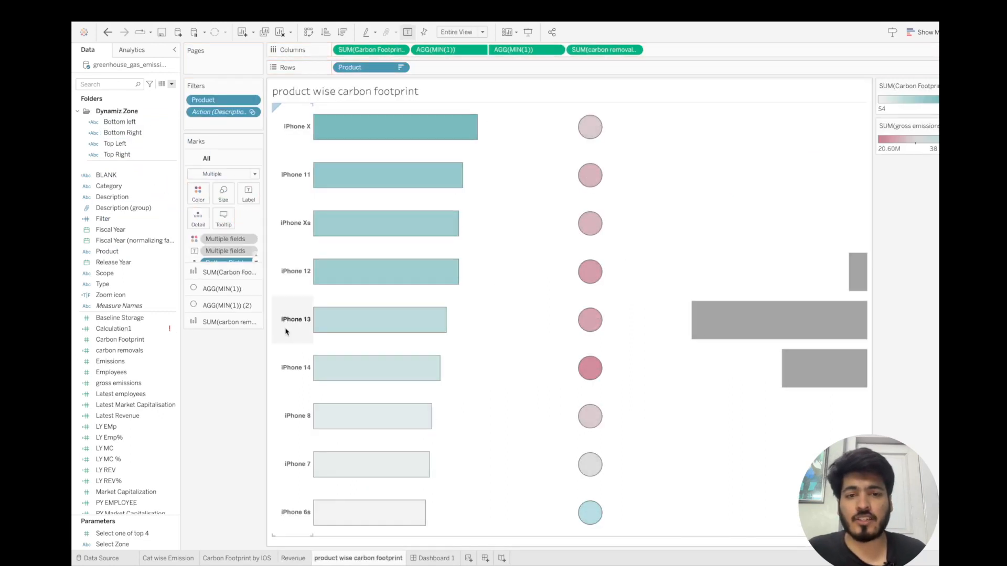
- Check the zone field on the marks of each of the four chart sheets, ending on Cat wise Emission
left_click(179, 556)
left_click(239, 557)
left_click(293, 560)
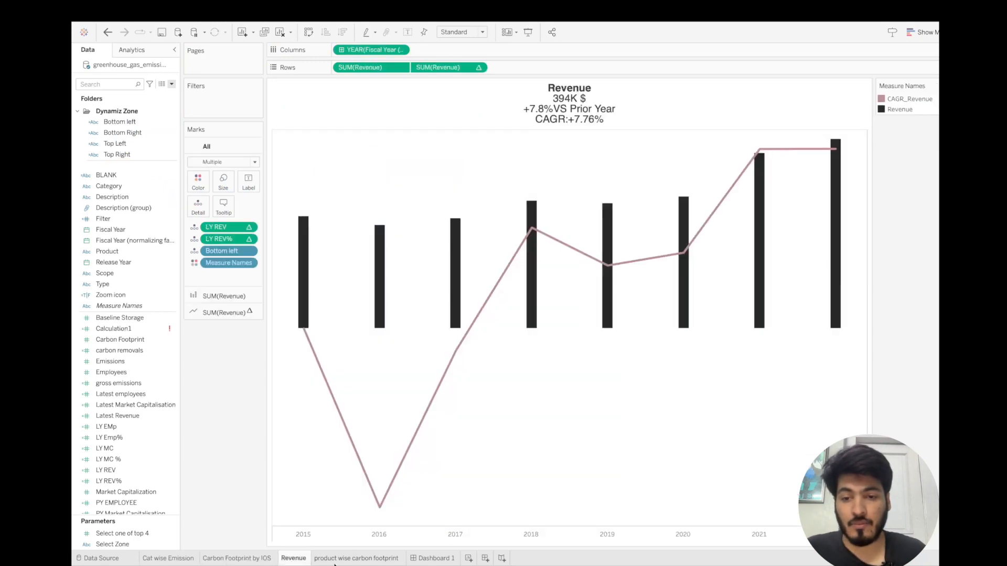
left_click(356, 558)
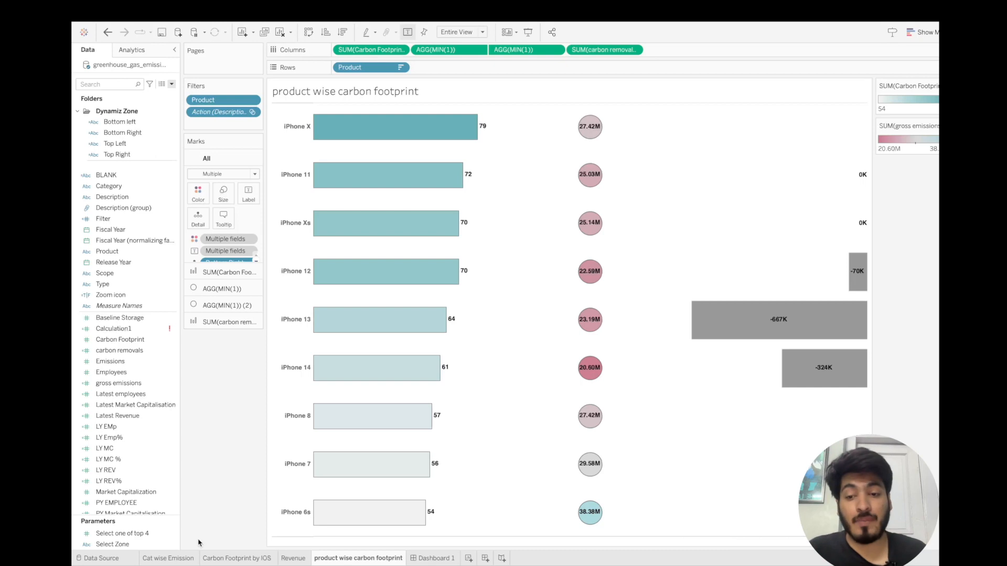
left_click(173, 558)
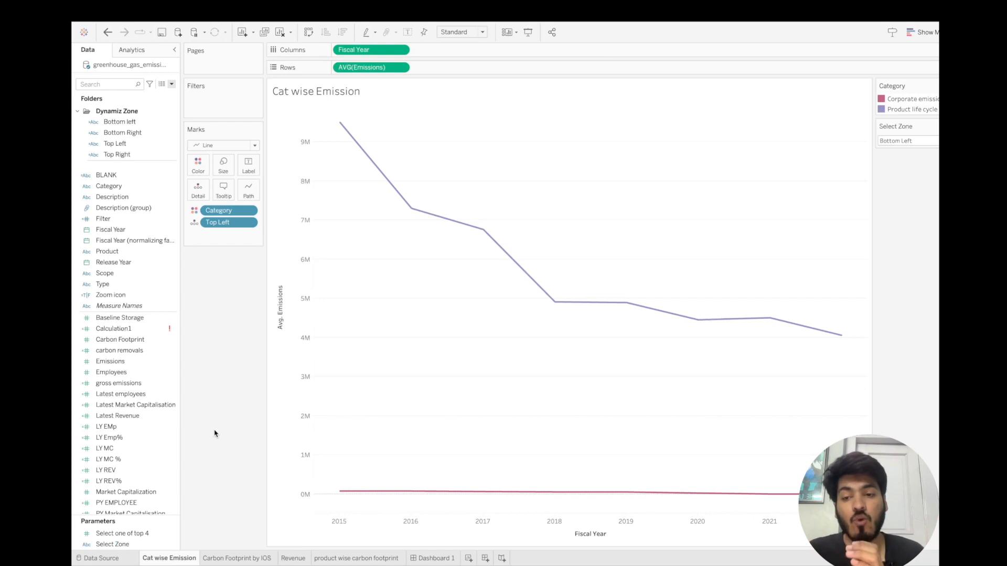
- Delete the existing Select Zone parameter and confirm its removal
left_click(156, 544)
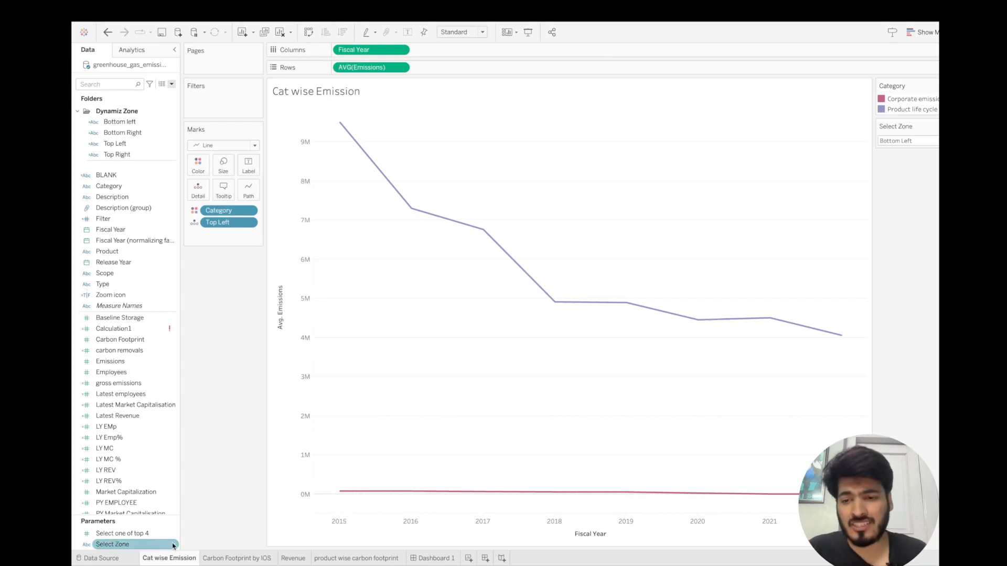
left_click(173, 545)
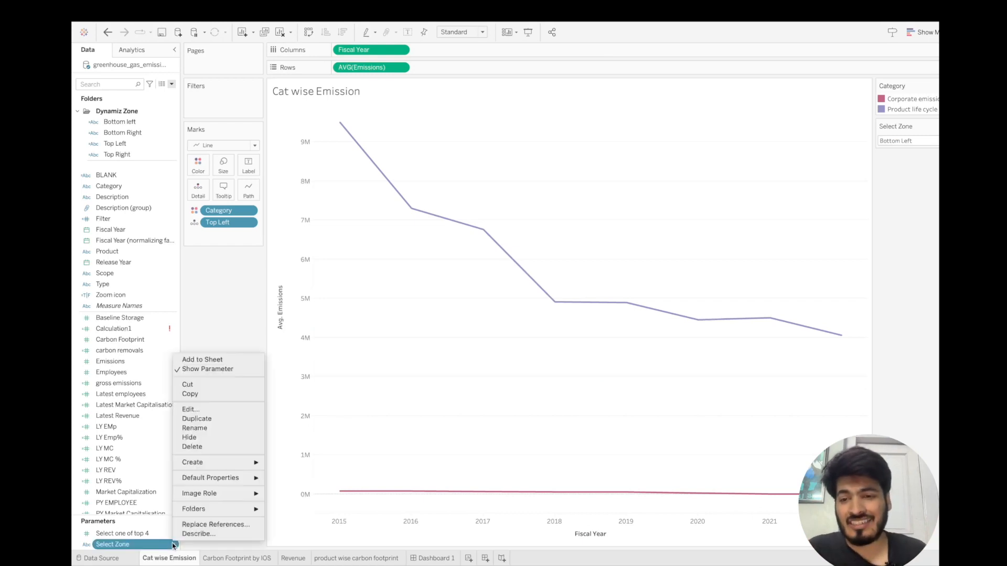
left_click(204, 448)
left_click(589, 329)
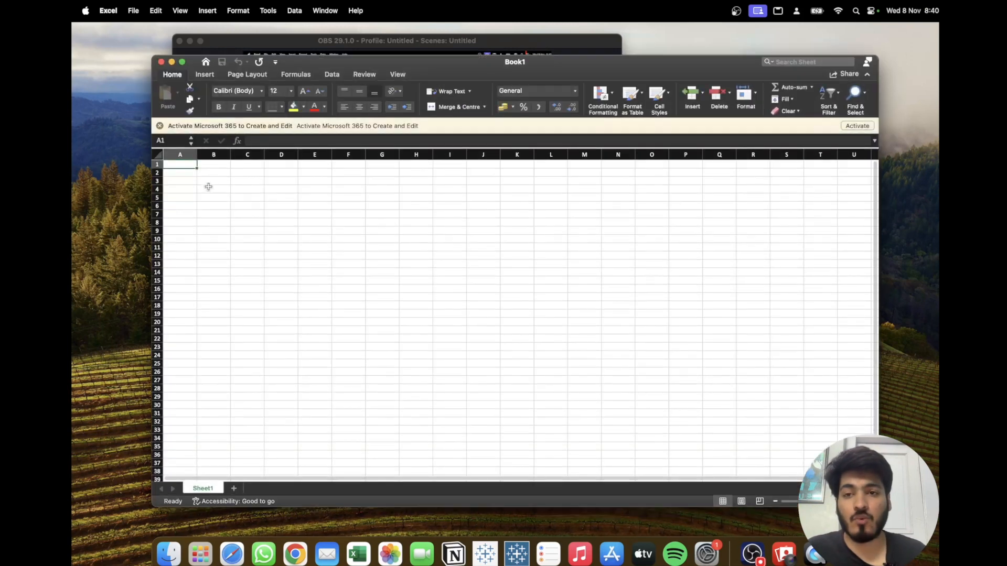
- In the blank Excel workbook, enter the headers Sno and Zone in A2:B2 and the numbers 1 to 5 below Sno
left_click(189, 176)
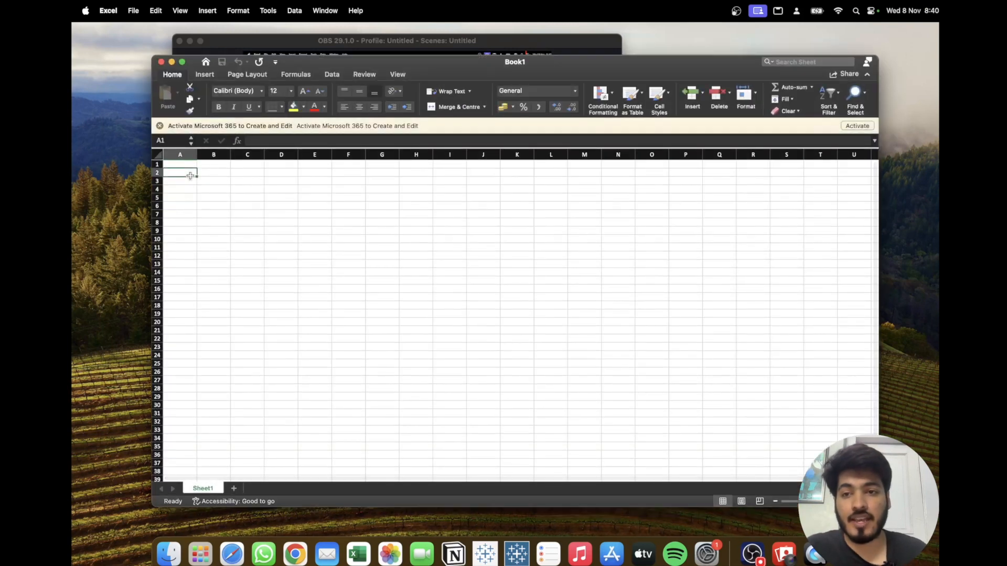
type("Sno")
key("Tab")
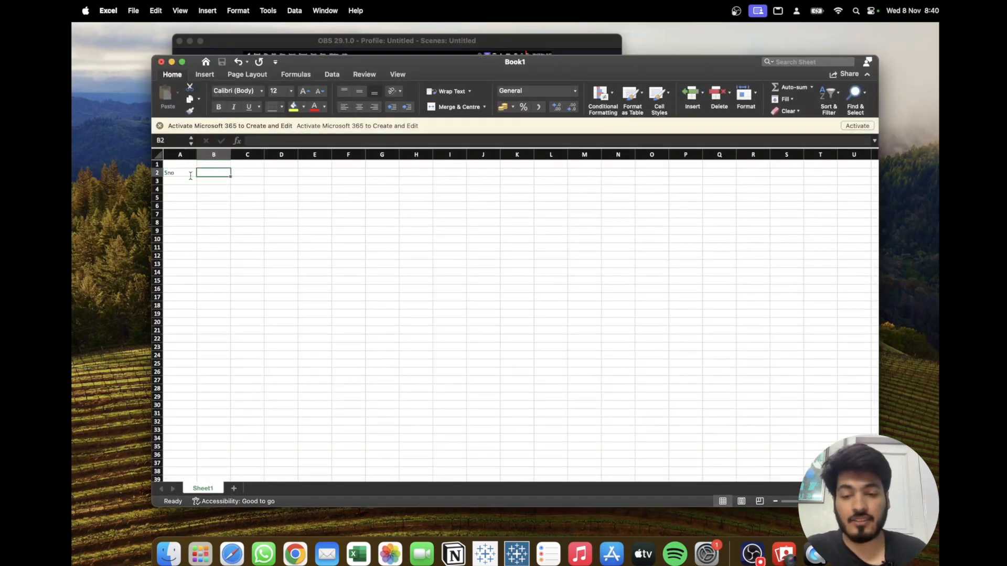
type("Zone")
key("Return")
type("1 2 3 4 5")
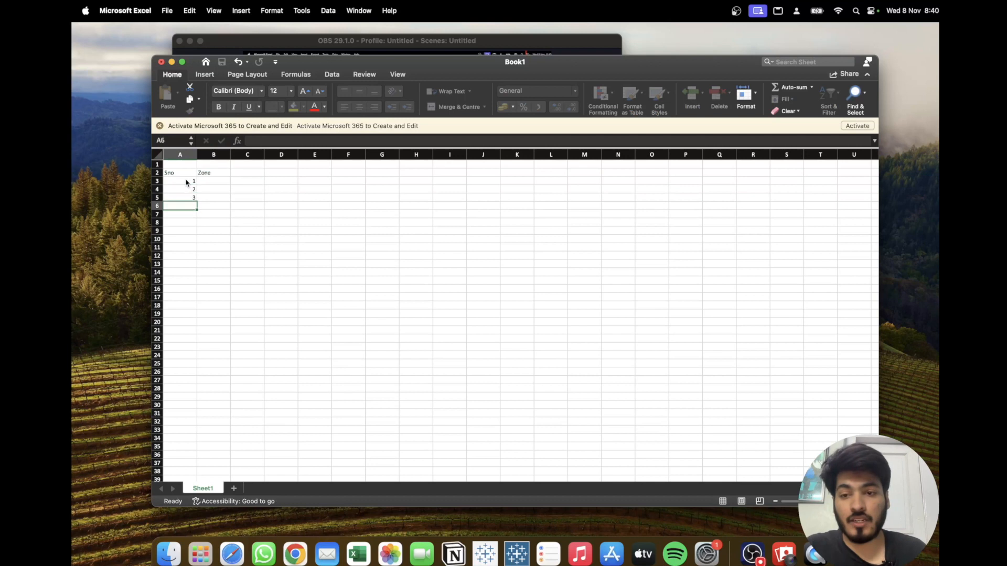
- Fill the Zone column for numbers 1 to 4 with All, Top Left, Top Right and Bottom LEFT
left_click(222, 180)
type("All")
key("Return")
type("Top Left")
key("Return")
type("Top Right")
key("Return")
type("Bottom LEFT")
key("Return")
type("v")
key("BackSpace")
- Correct the fourth zone's spelling to Bottom Left and enter Bottom Right as the fifth zone
left_click(223, 205)
left_click(293, 141)
key("BackSpace")
key("BackSpace")
key("BackSpace")
type("eft")
left_click(214, 216)
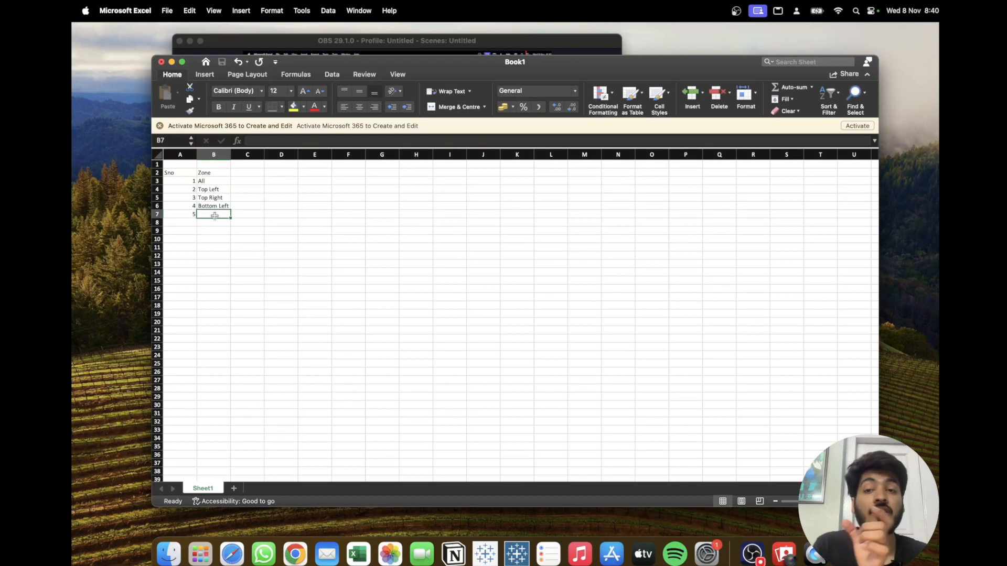
type("Bottom Right")
key("Return")
- Copy the Sno and Zone table A2:B7 from Excel and paste it into the Tableau workbook as a new data source
left_click_drag(173, 173, 213, 215)
key("super+c")
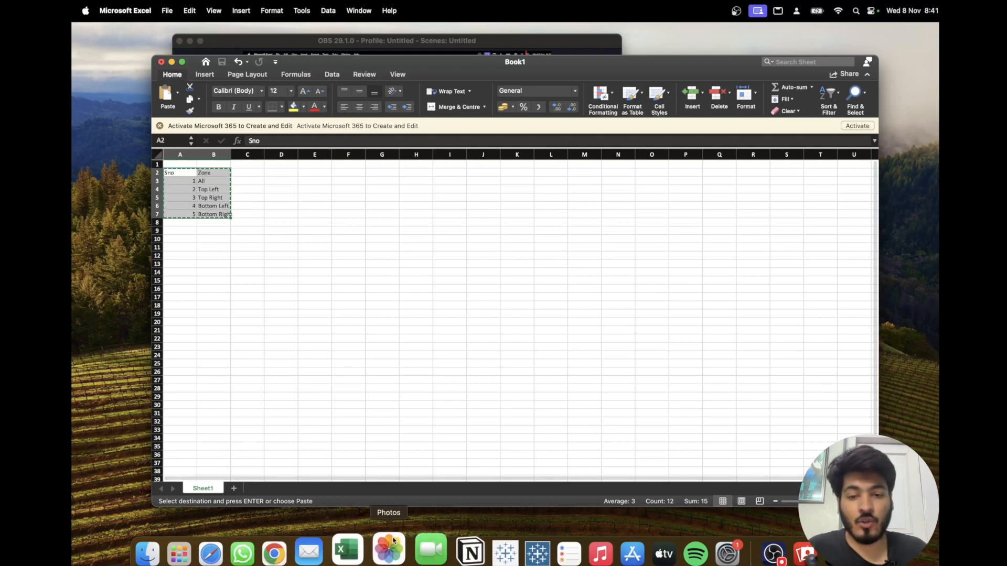
left_click(483, 549)
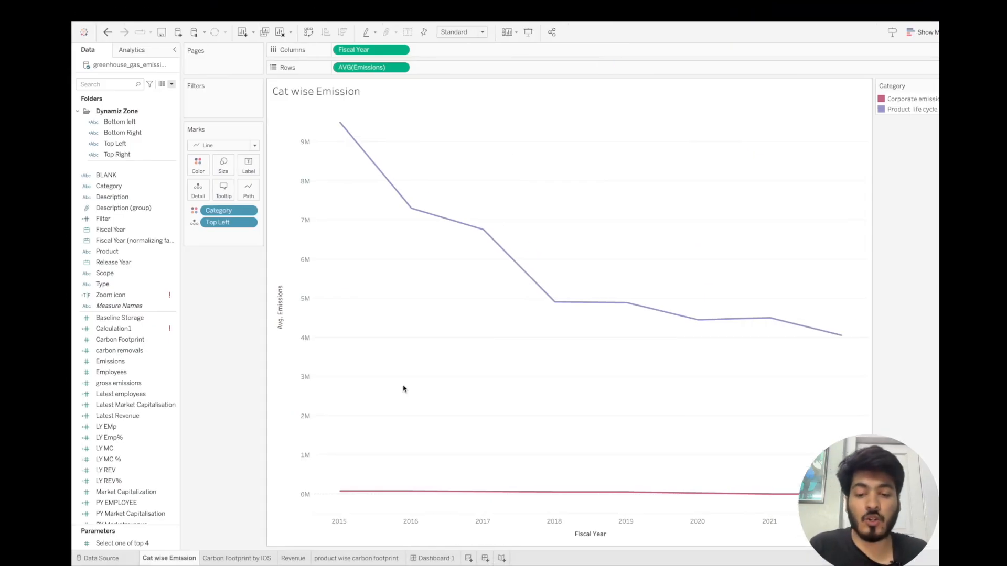
key("super+v")
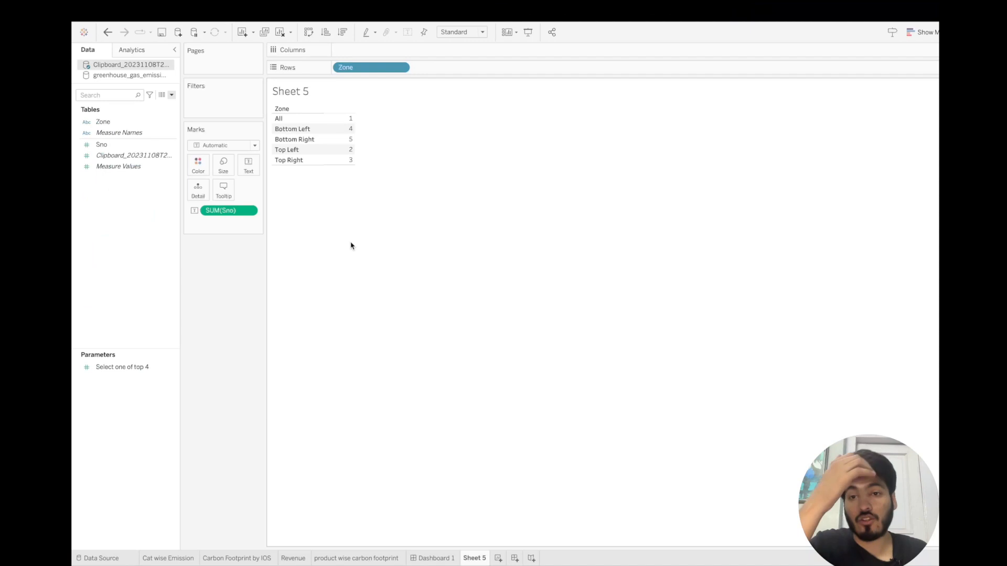
- Clear Sheet 5 by removing Zone from the rows and SUM(Sno) from the marks
left_click_drag(346, 67, 265, 283)
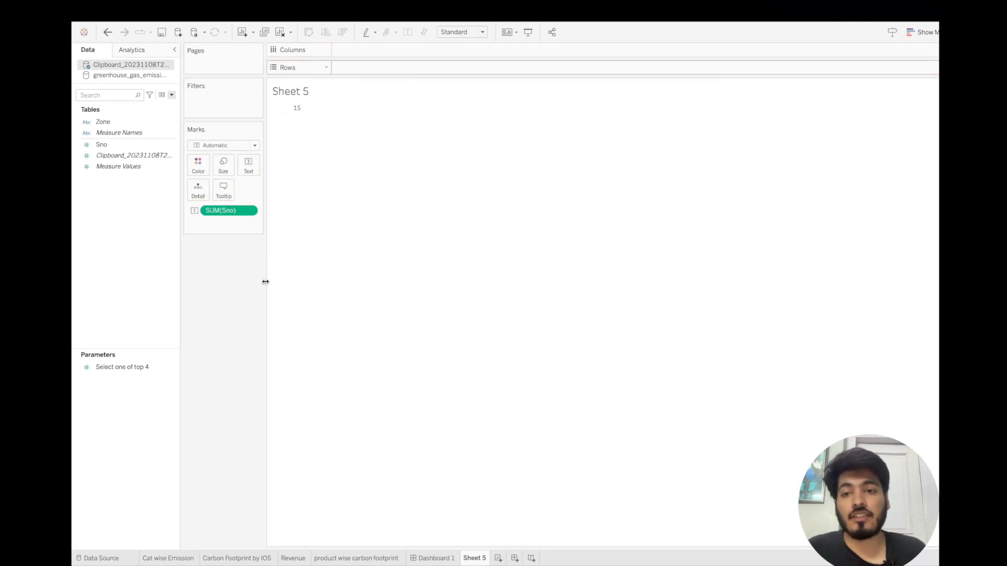
left_click_drag(236, 213, 218, 301)
left_click(147, 155)
- Create Zone Parameter from the Zone field, ordering its list as All, Top Left, Top Right, Bottom Left, Bottom Right
left_click(135, 124)
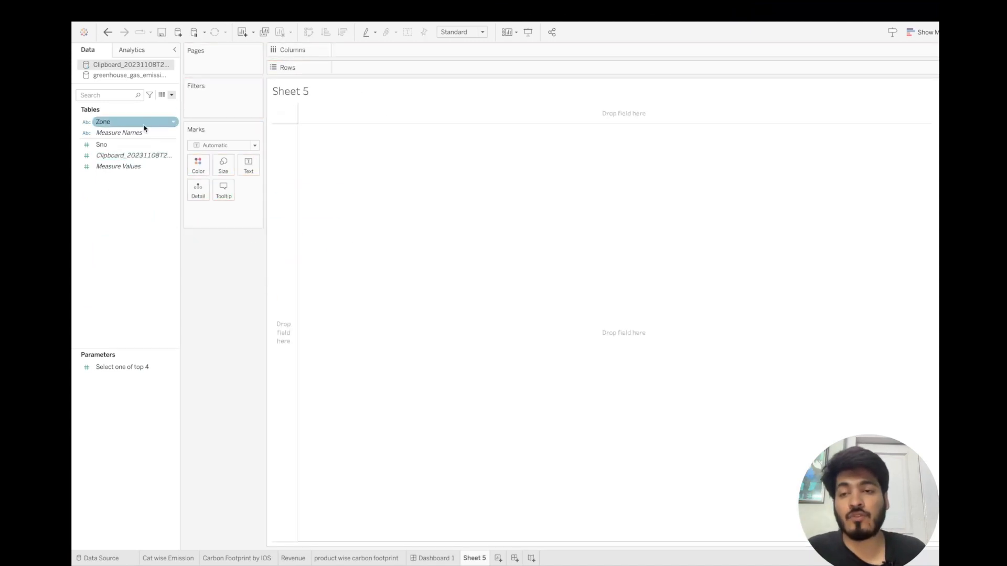
left_click(170, 122)
mouse_move(246, 186)
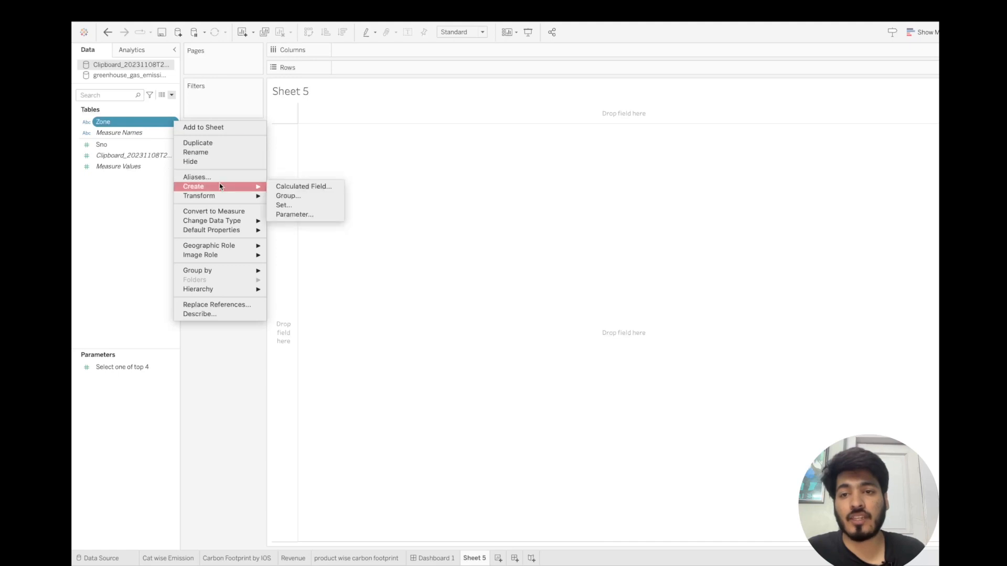
left_click(308, 214)
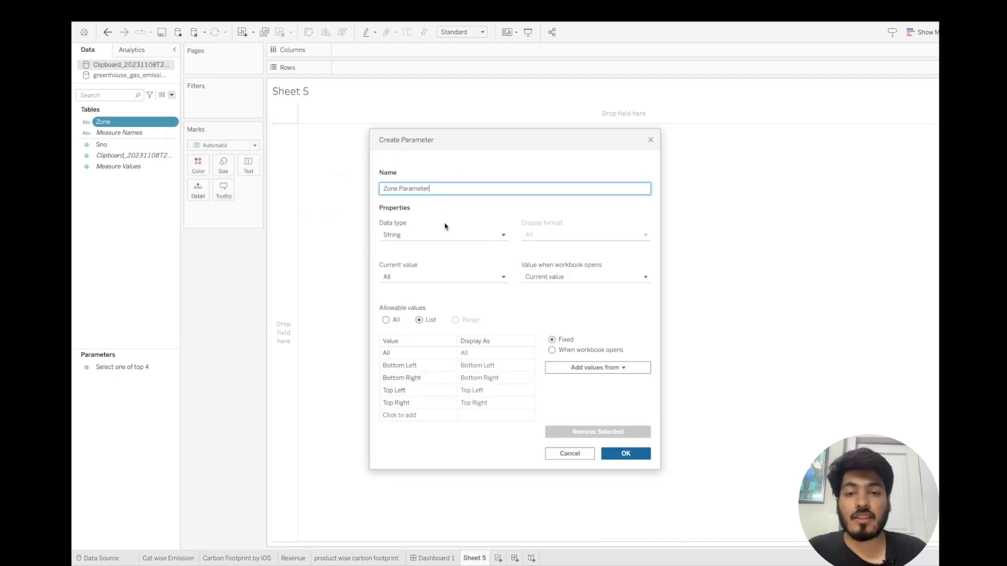
mouse_move(408, 391)
left_mouse_down()
mouse_move(405, 364)
mouse_move(406, 406)
mouse_move(407, 378)
left_mouse_up()
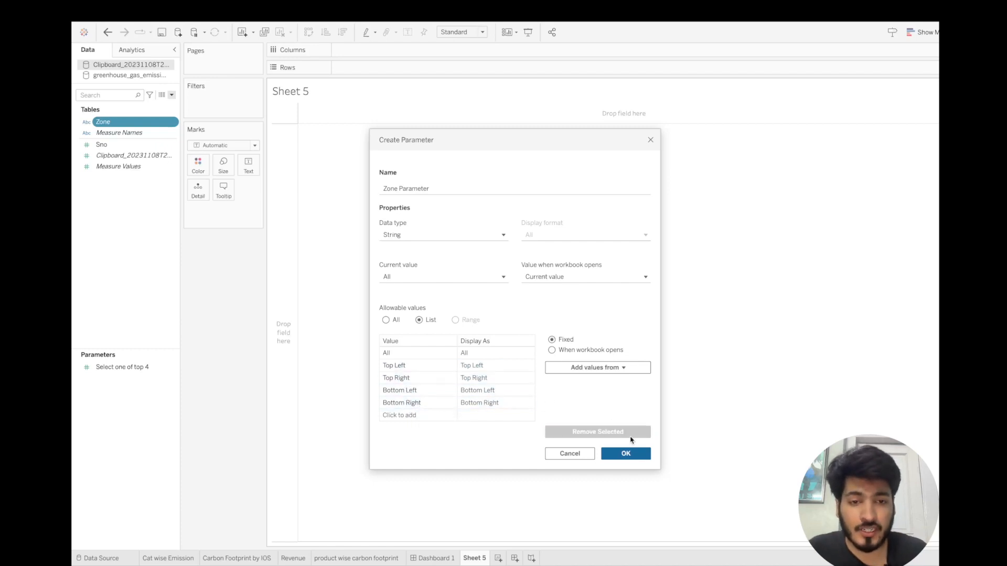
left_click(635, 457)
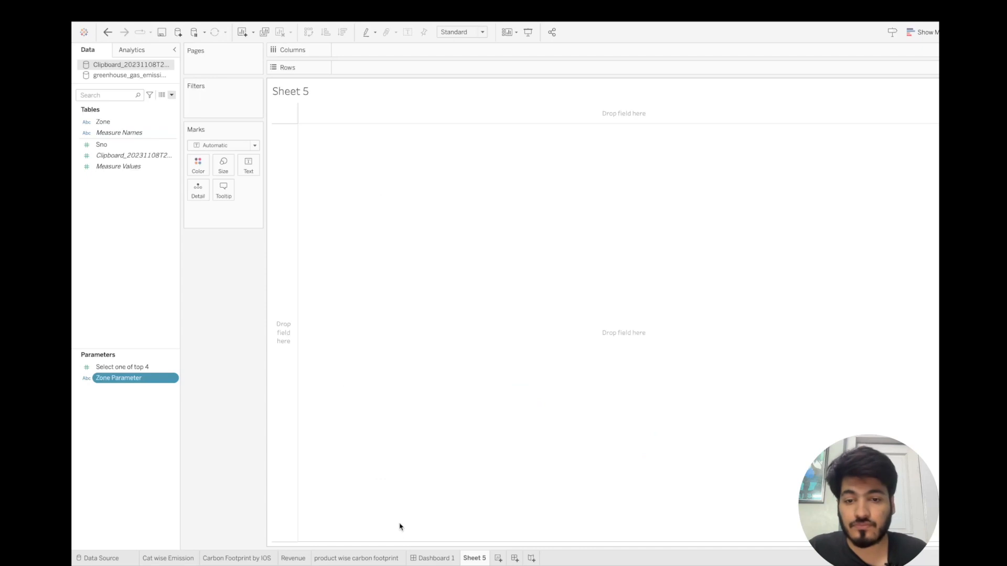
- Show Zone Parameter on the Cat wise Emission sheet
left_click(195, 559)
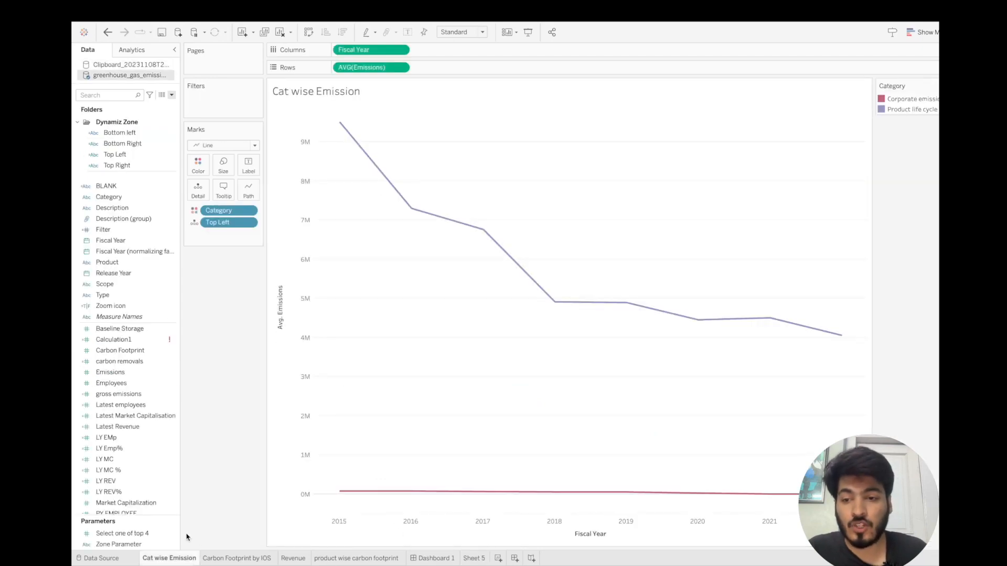
left_click(175, 545)
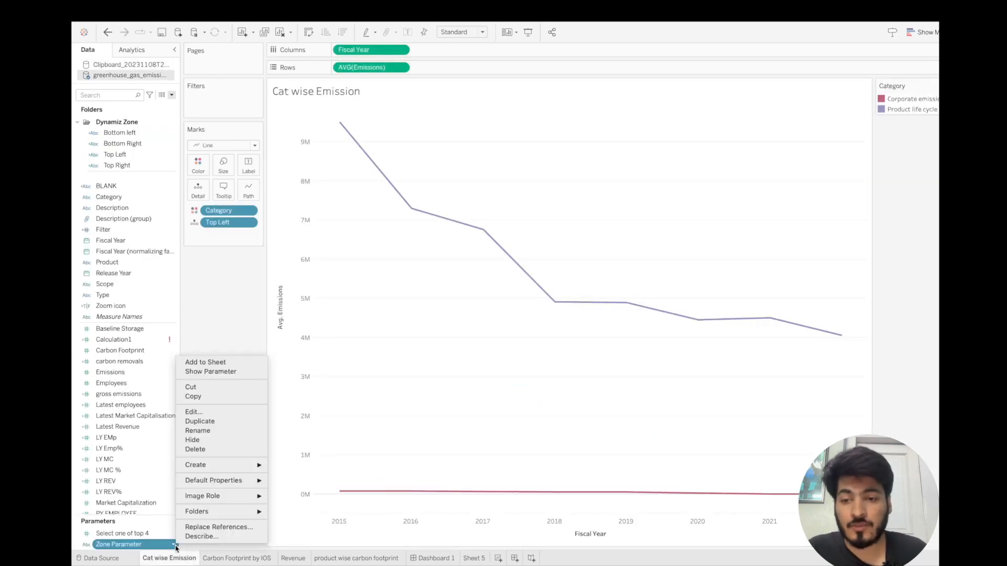
left_click(210, 371)
- Try Zone Parameter with Top Left and Top Right, return it to All, and review its list of values
left_click(904, 140)
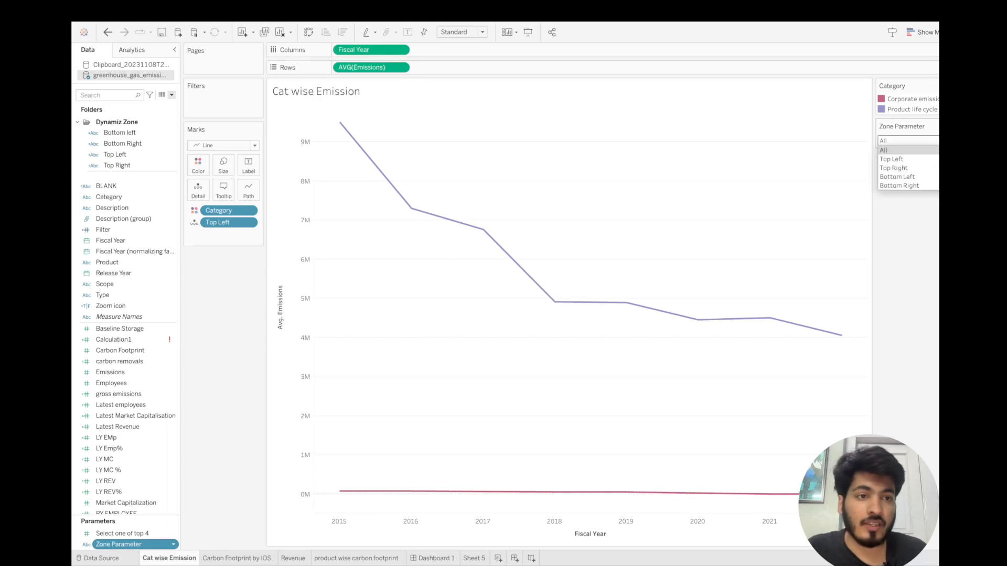
left_click(891, 159)
left_click(904, 141)
left_click(912, 168)
left_click(905, 141)
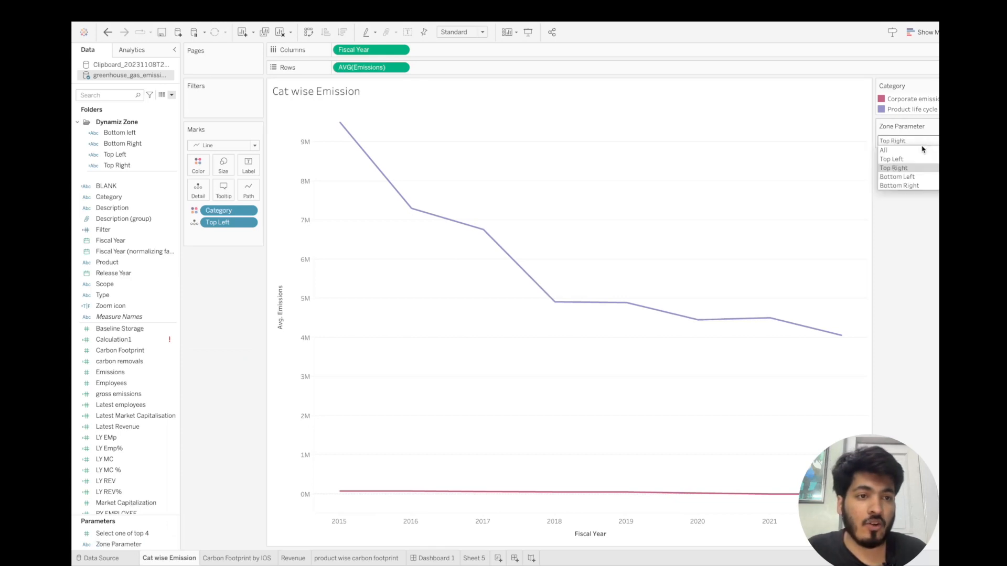
left_click(901, 150)
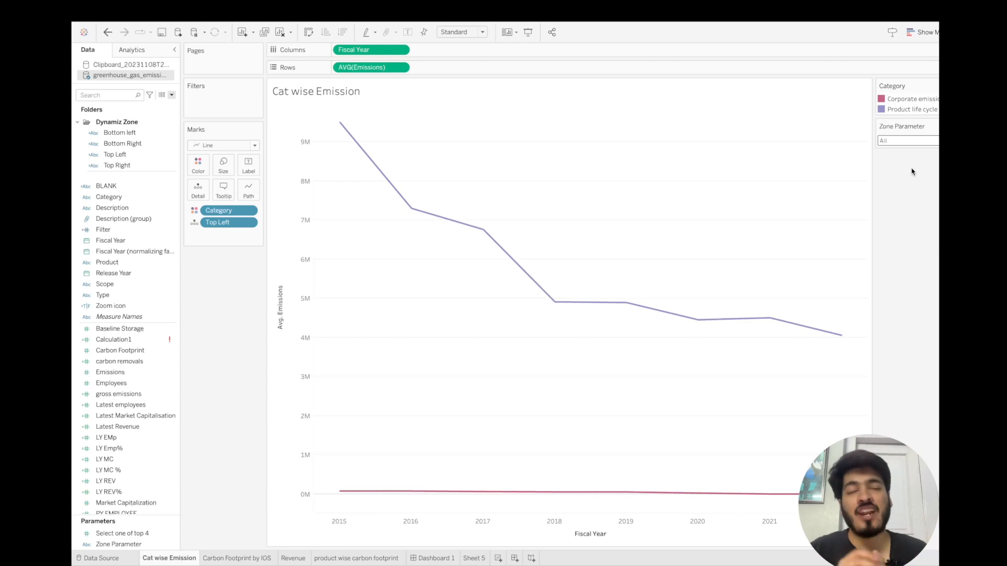
left_click(924, 140)
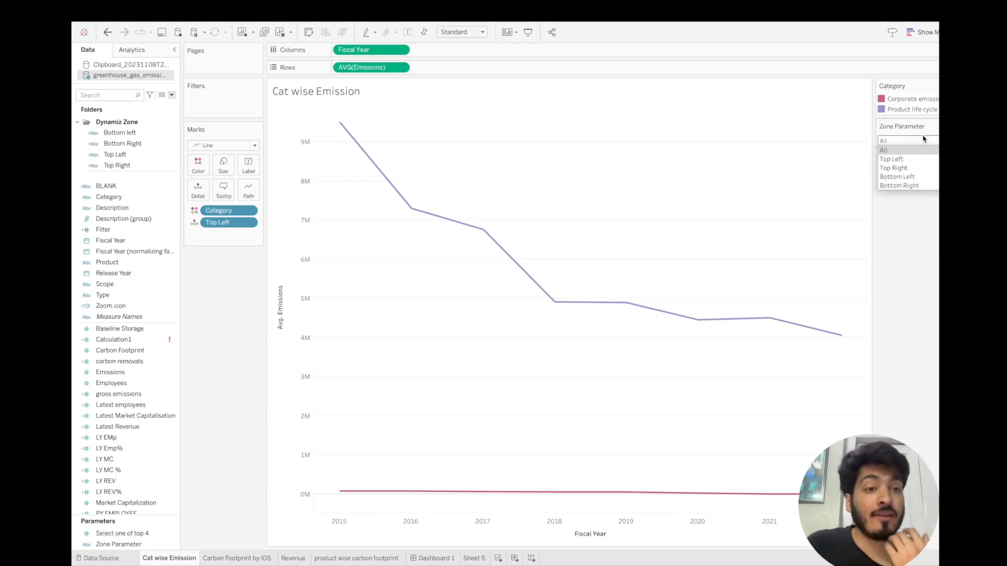
left_click(924, 140)
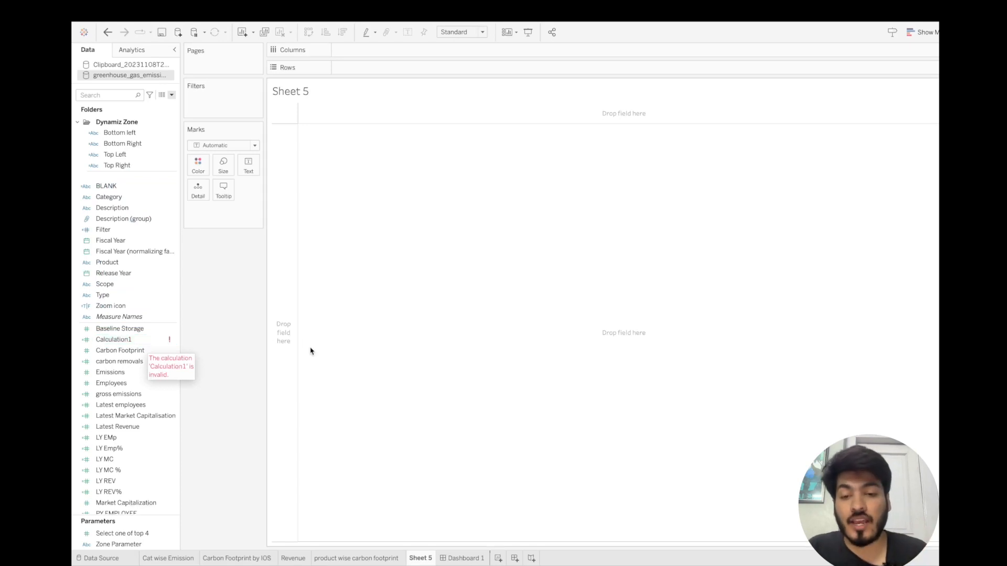
- Rename Sheet 5 as TL Icon and set its mark type to Shape
double_click(422, 559)
type("TL Icon")
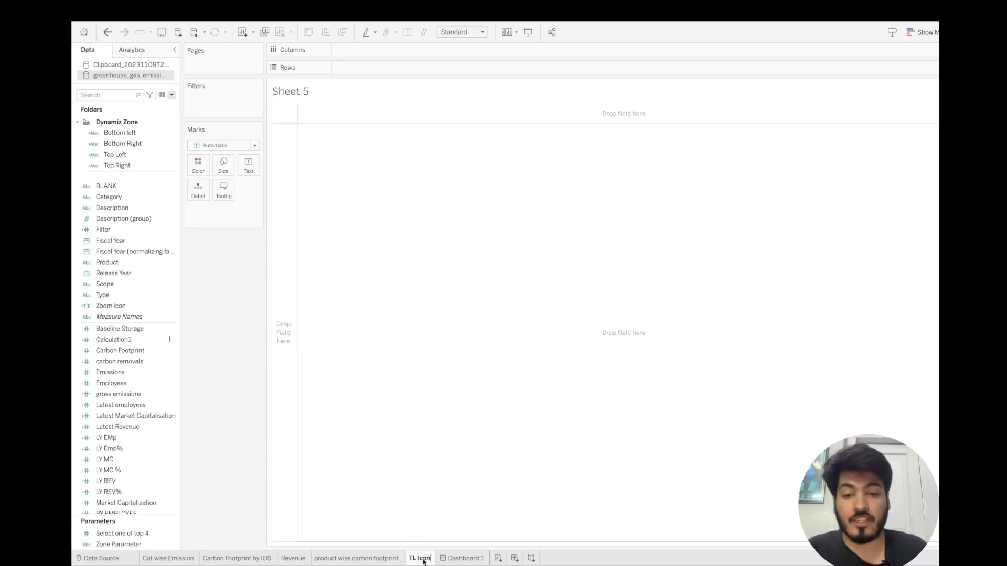
key("Return")
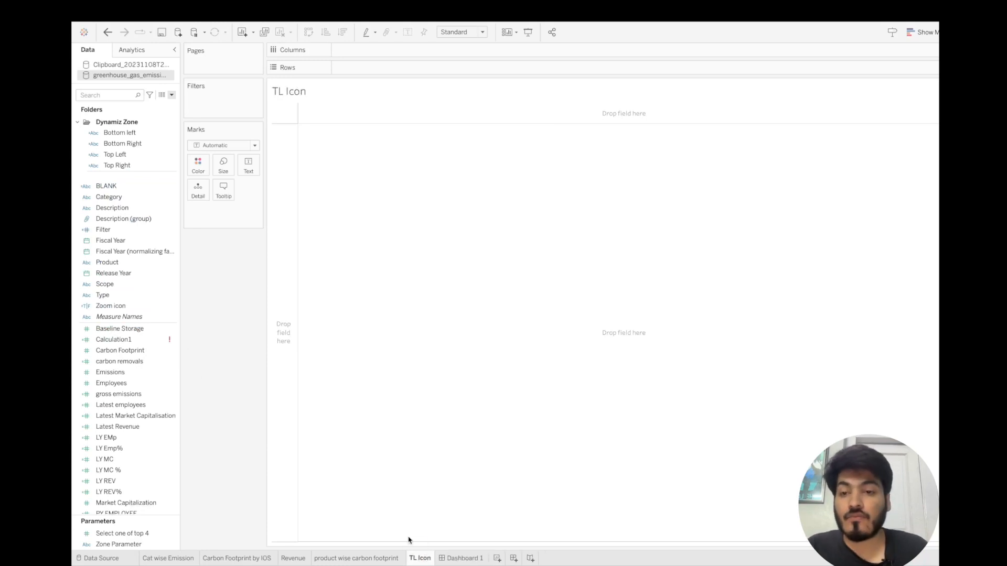
left_click(254, 147)
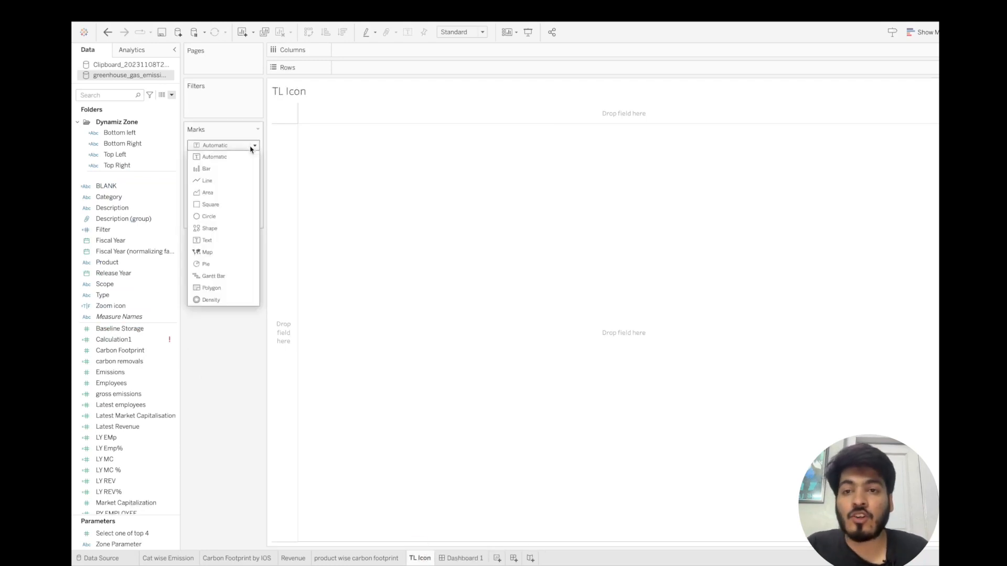
left_click(220, 230)
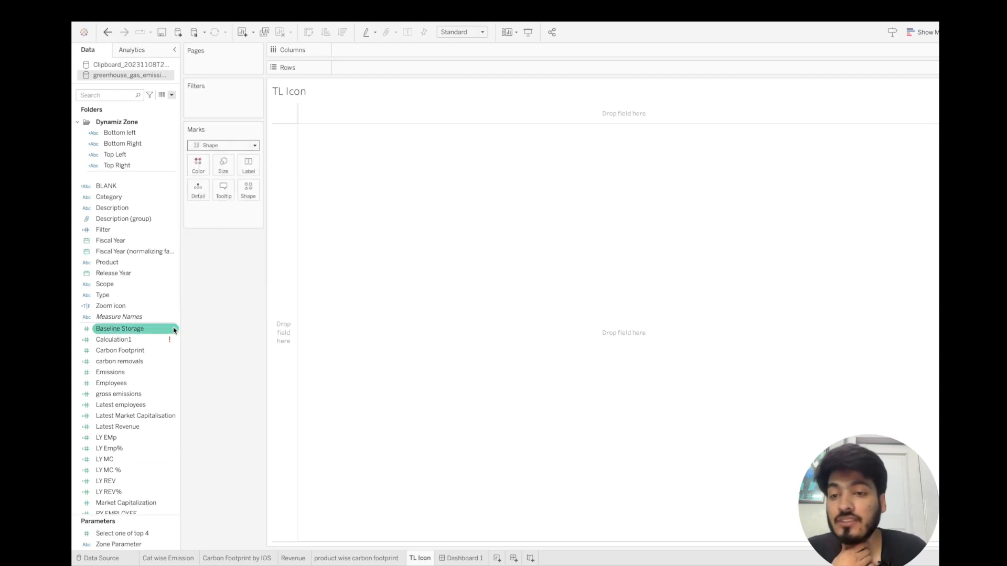
- Create a calculated field named Zoom Icon that tests Zone Parameter against a text value with the != operator
left_click(171, 95)
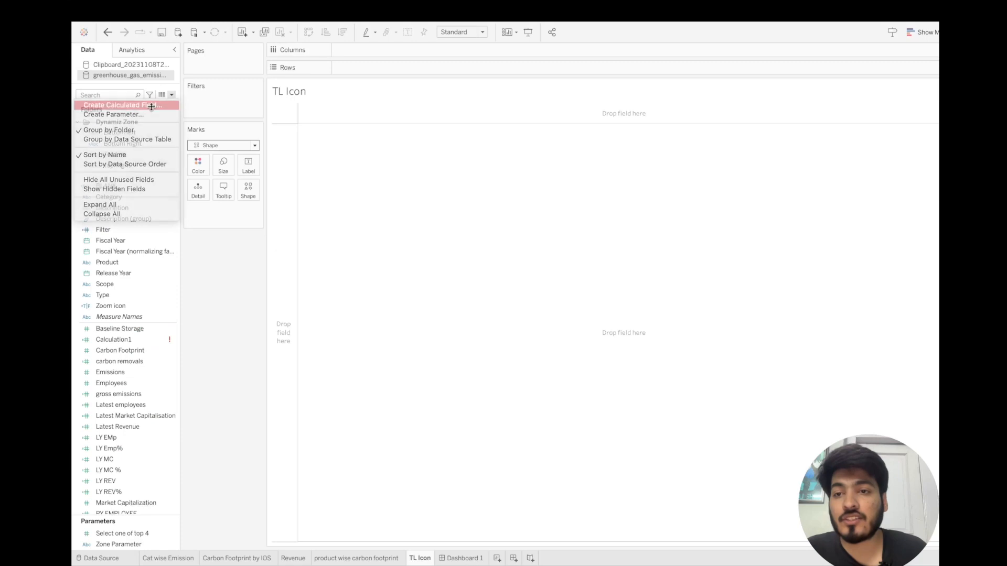
left_click(153, 109)
type("Zo")
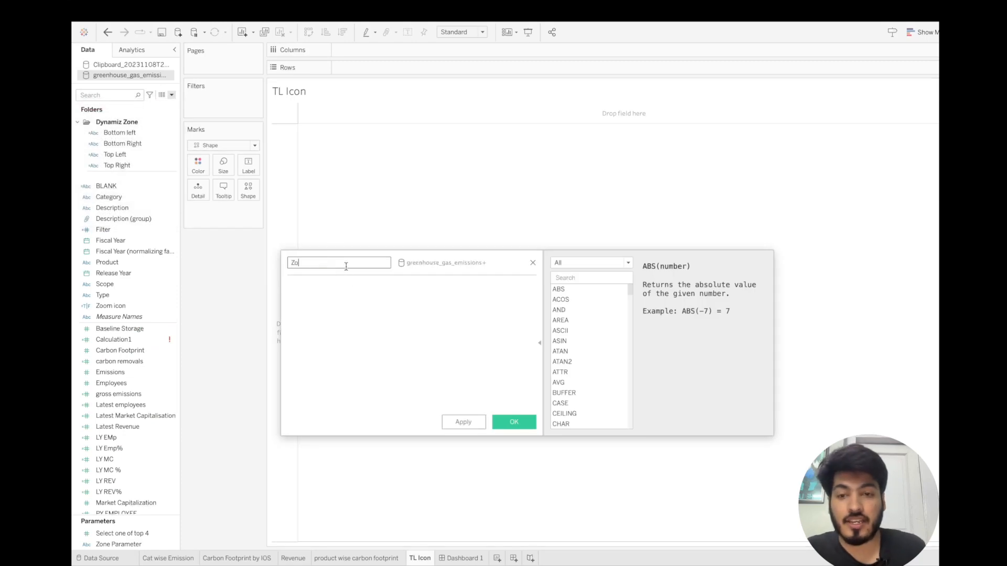
type("Zo")
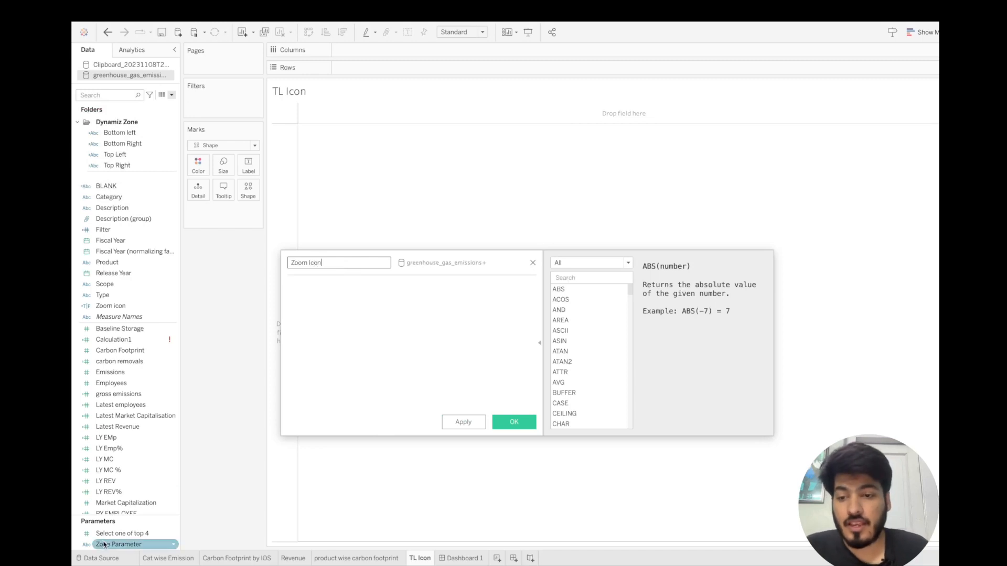
left_click_drag(118, 544, 294, 346)
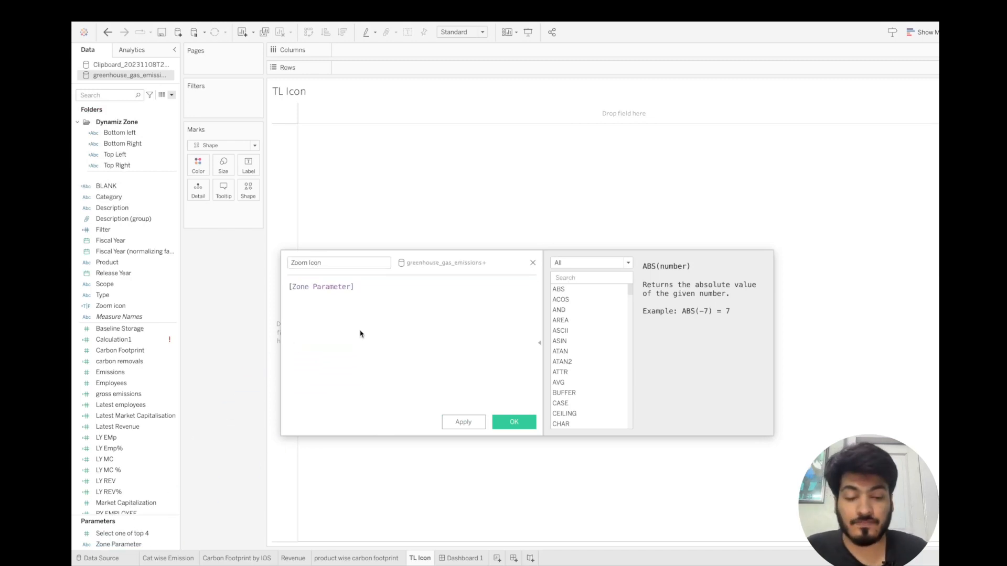
type("!='")
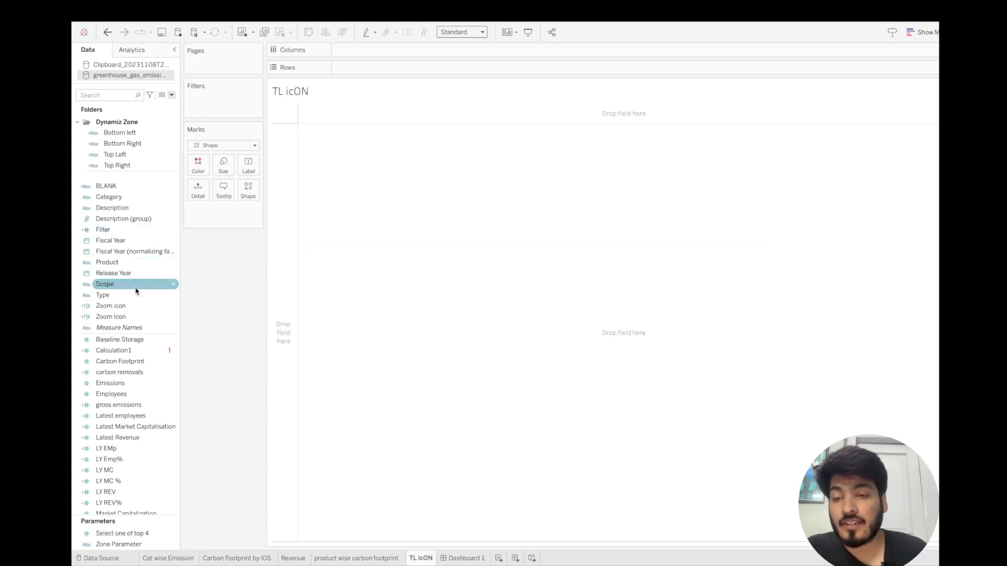
- Add the existing Zoom icon field to Shape and assign the Customised palette's plus magnifier to its True value
left_click_drag(123, 307, 247, 191)
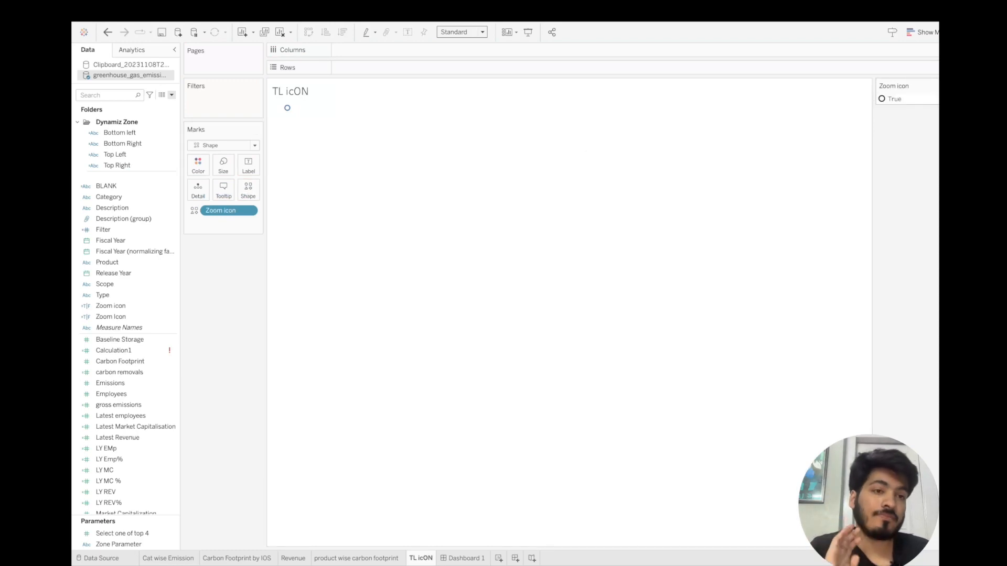
left_click(934, 85)
left_click(866, 98)
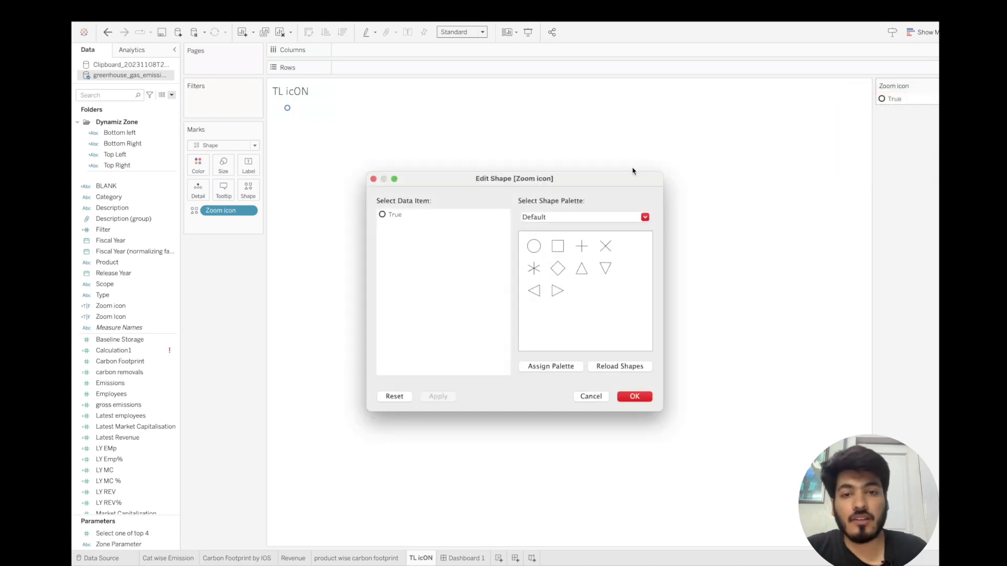
left_click(602, 217)
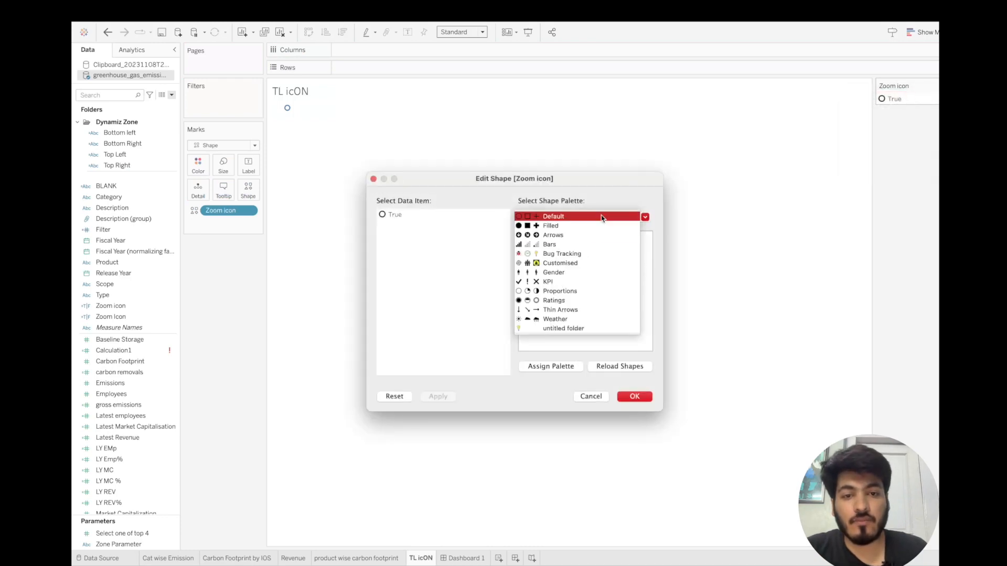
left_click(573, 265)
left_click(580, 316)
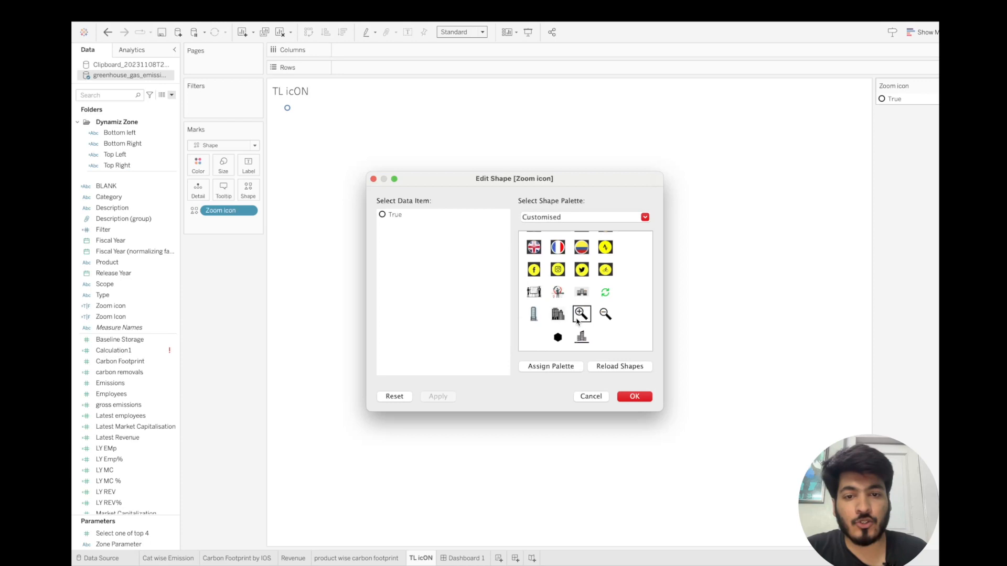
left_click(395, 215)
left_click(579, 314)
left_click(627, 396)
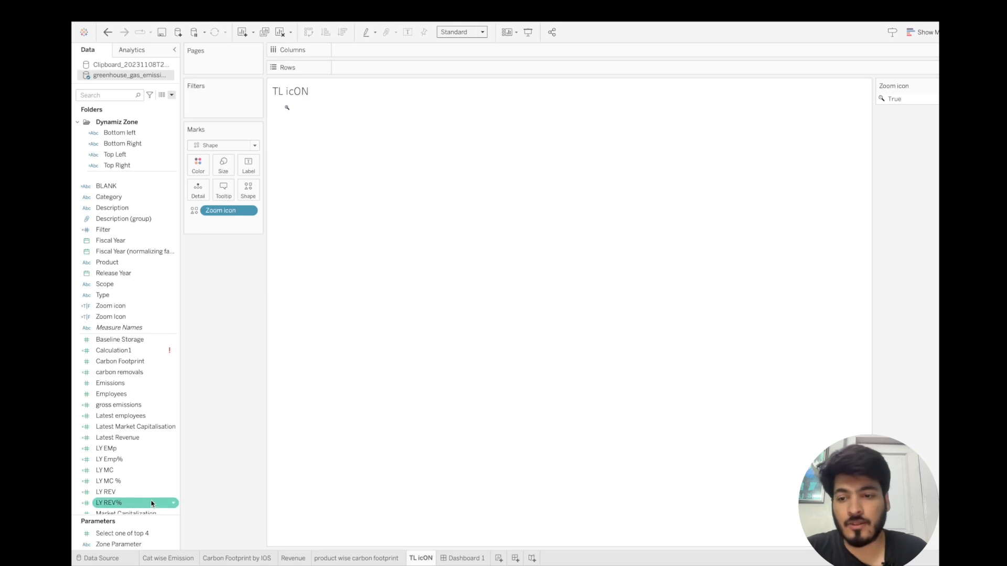
- Show Zone Parameter on the TL icON sheet, try Top Right, and set it to All
left_click(173, 545)
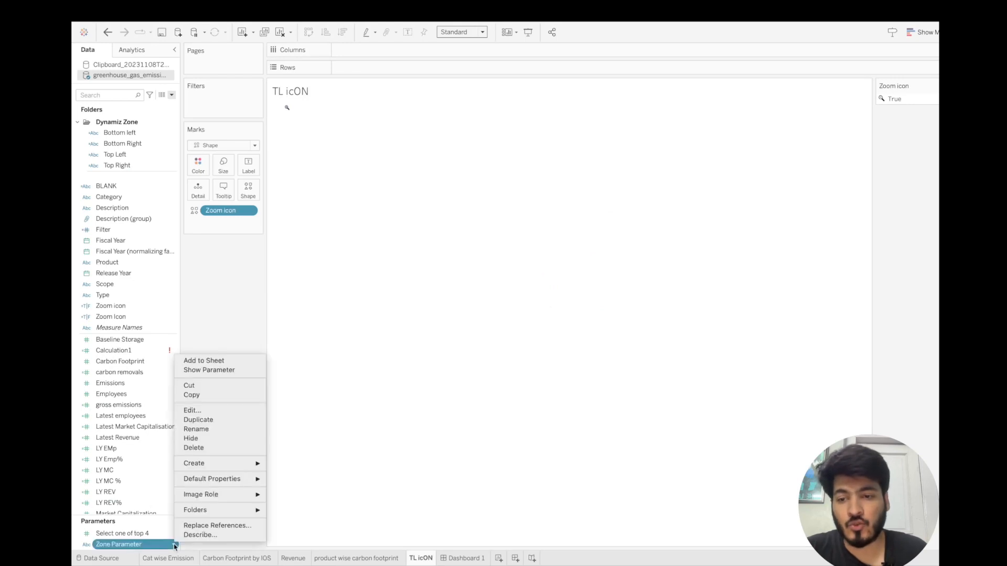
left_click(215, 370)
left_click(933, 131)
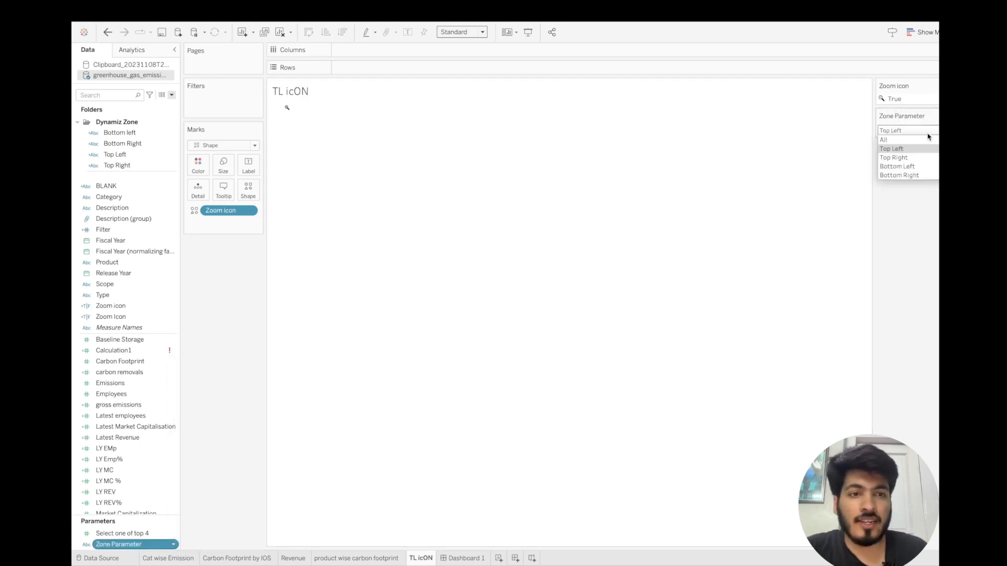
left_click(907, 159)
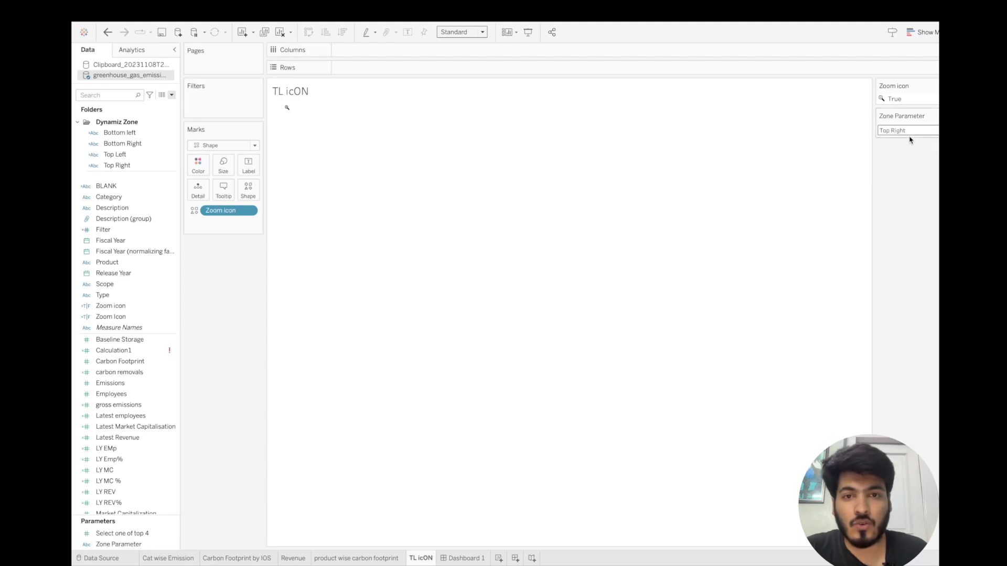
left_click(911, 132)
left_click(901, 139)
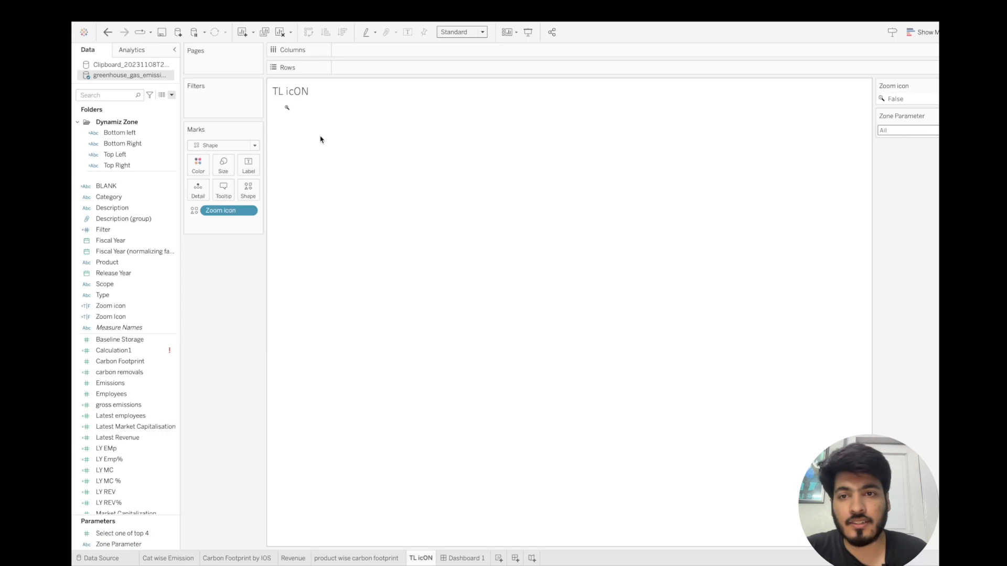
- Fit the TL icON sheet to Entire View and set Zone Parameter to Top Left
left_click(481, 32)
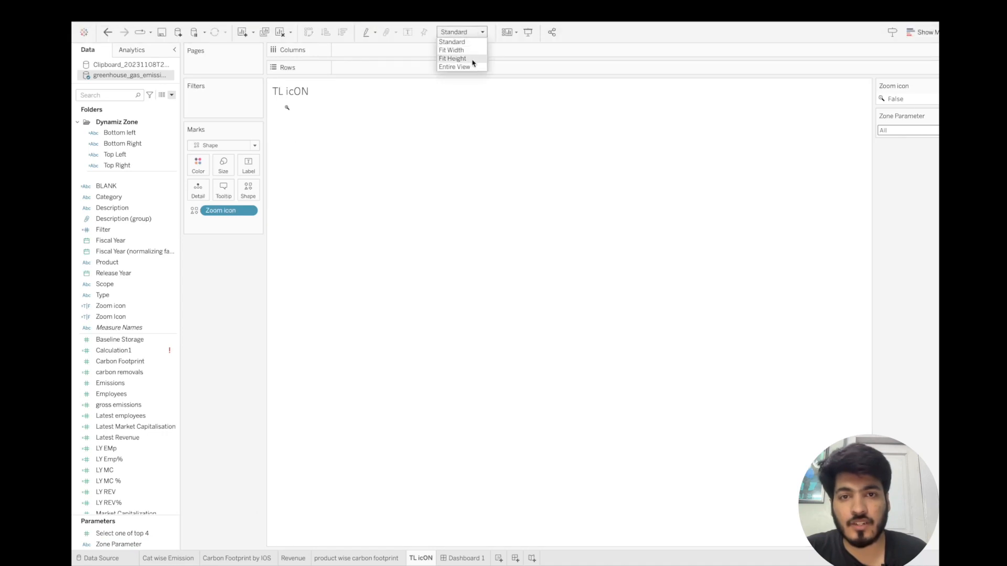
left_click(466, 66)
left_click(914, 131)
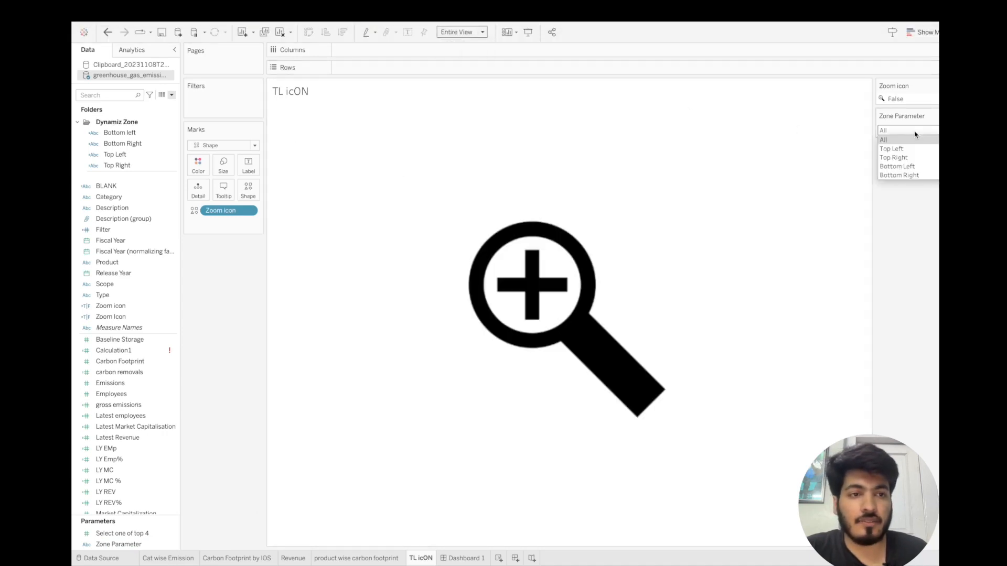
left_click(906, 150)
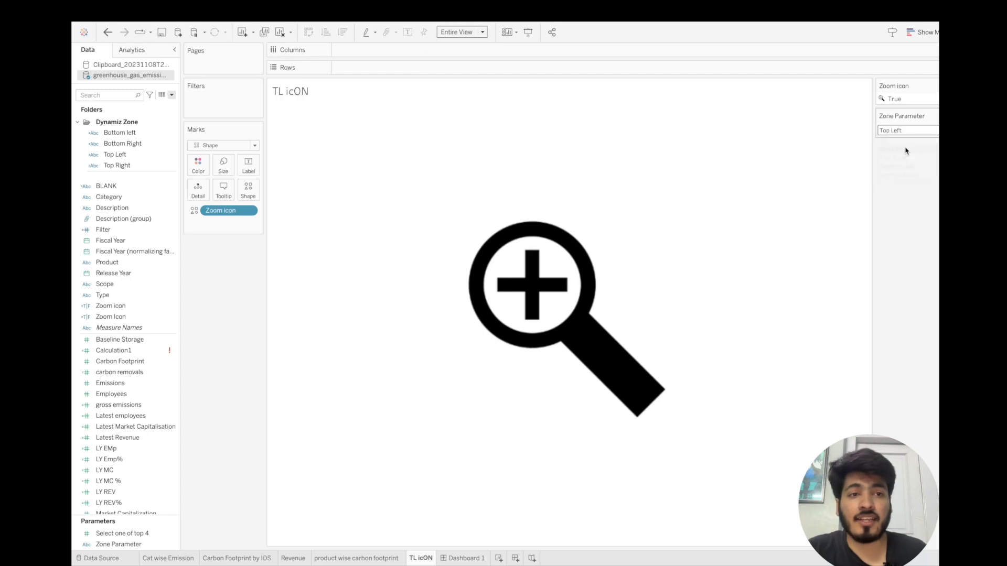
- Assign the Customised palette's minus magnifier shape to the Zoom icon field's True value
double_click(895, 99)
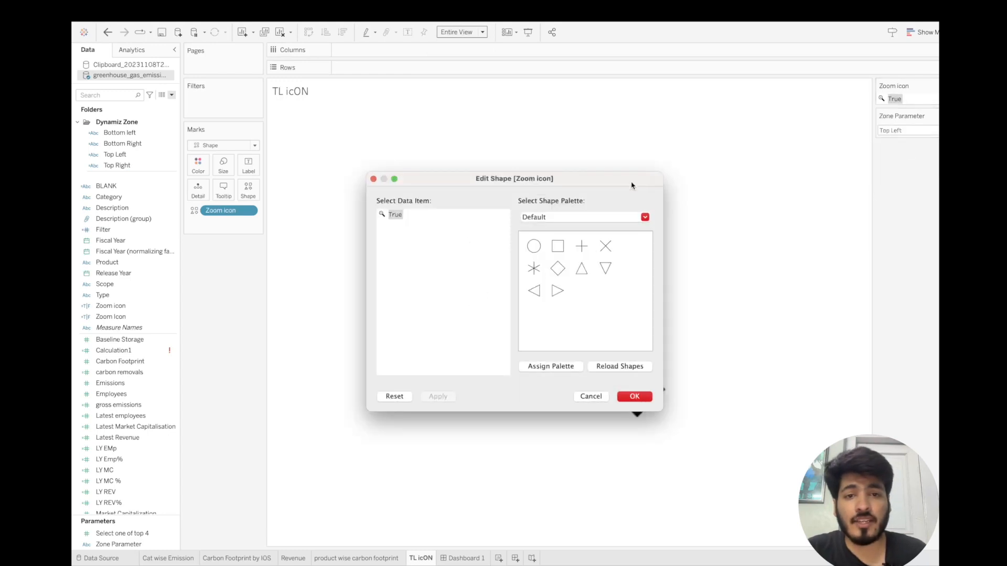
left_click(632, 217)
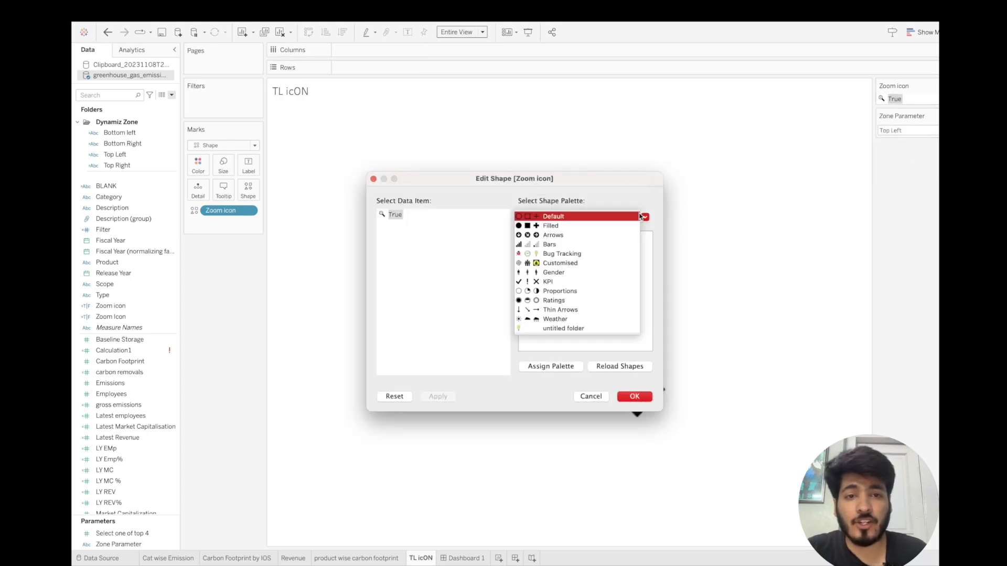
left_click(560, 263)
scroll(582, 294, "down", 5)
left_click(606, 315)
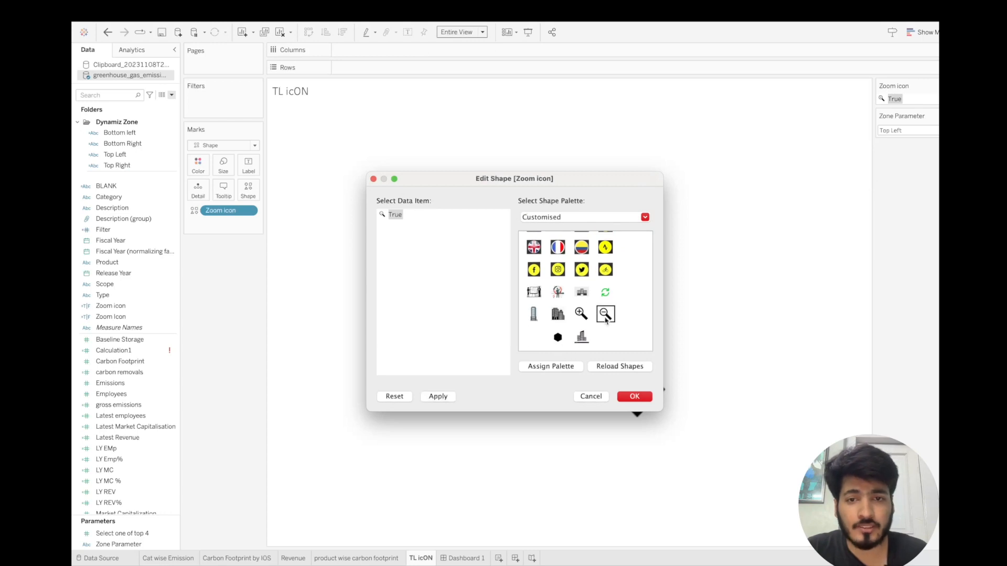
left_click(635, 397)
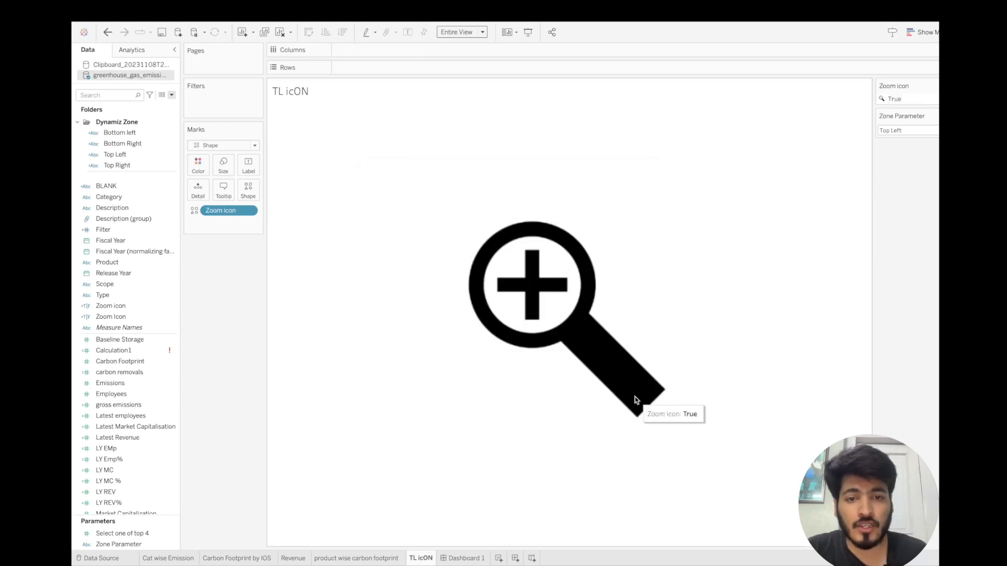
- Test the icon with Zone Parameter on All, Top Left, Top Right and Bottom Left, and set the parameter to All
left_click(922, 131)
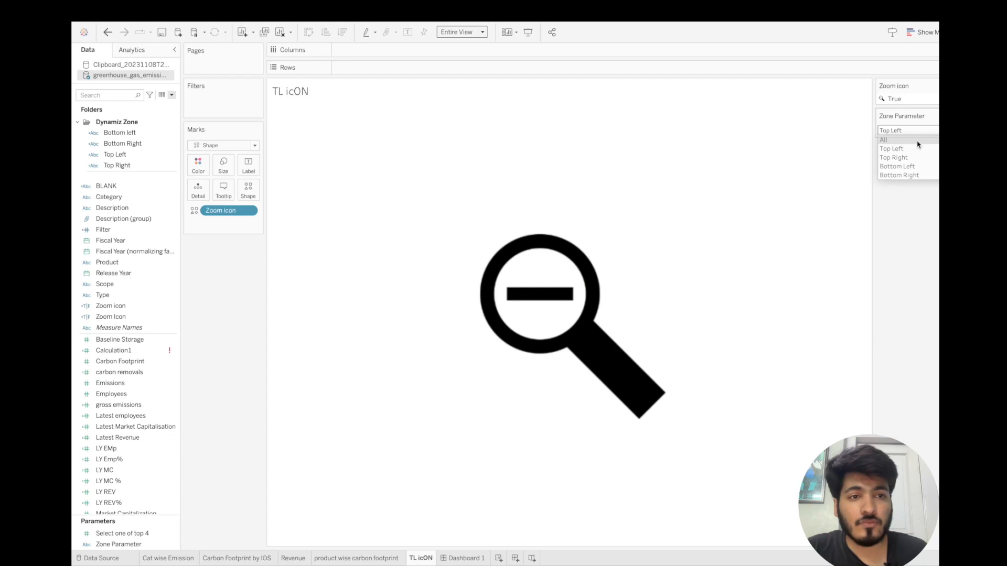
left_click(923, 140)
left_click(926, 133)
left_click(916, 149)
left_click(928, 133)
left_click(912, 157)
left_click(933, 134)
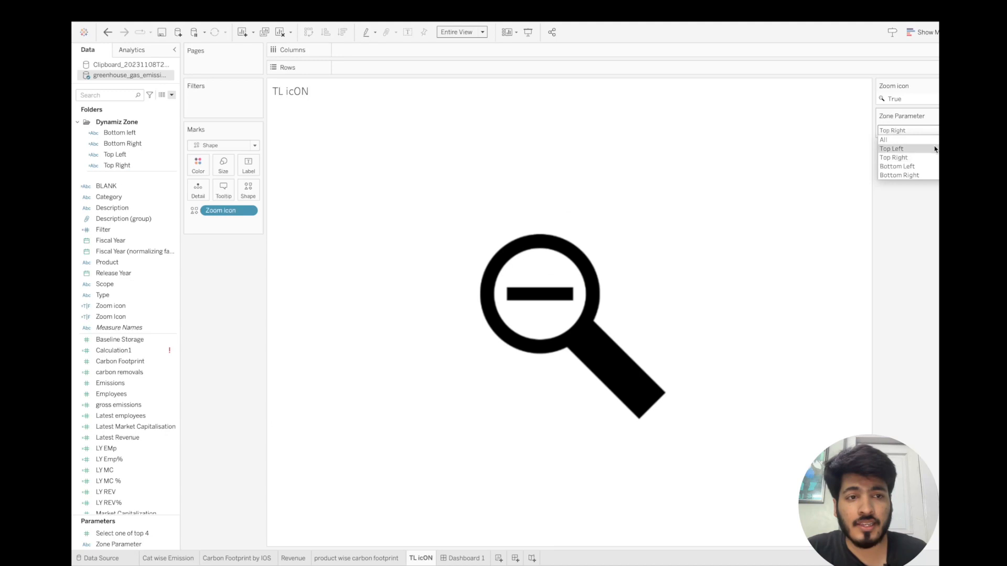
left_click(918, 166)
left_click(934, 135)
left_click(911, 140)
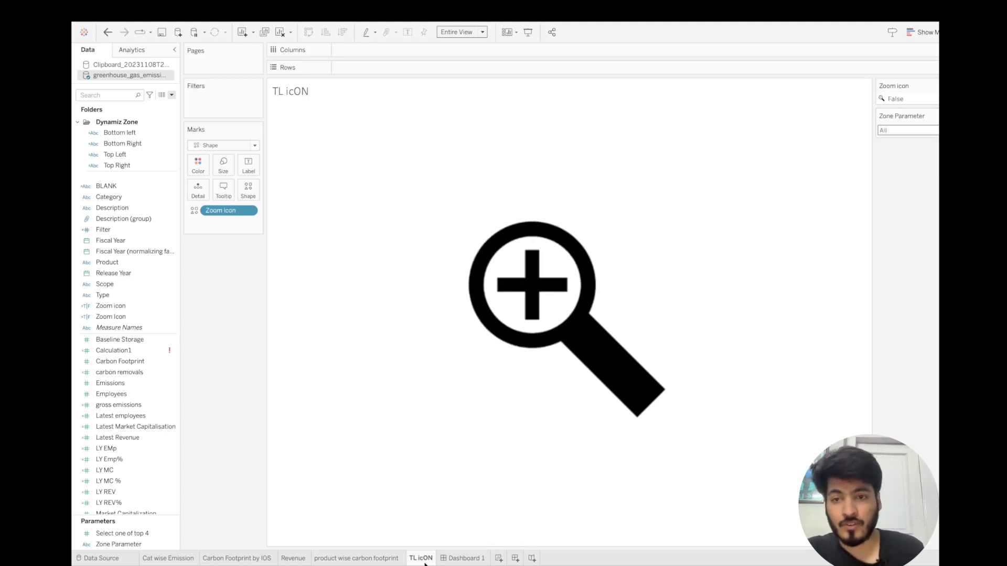
- Duplicate the TL icON sheet to make three additional icon sheets
mouse_move(424, 562)
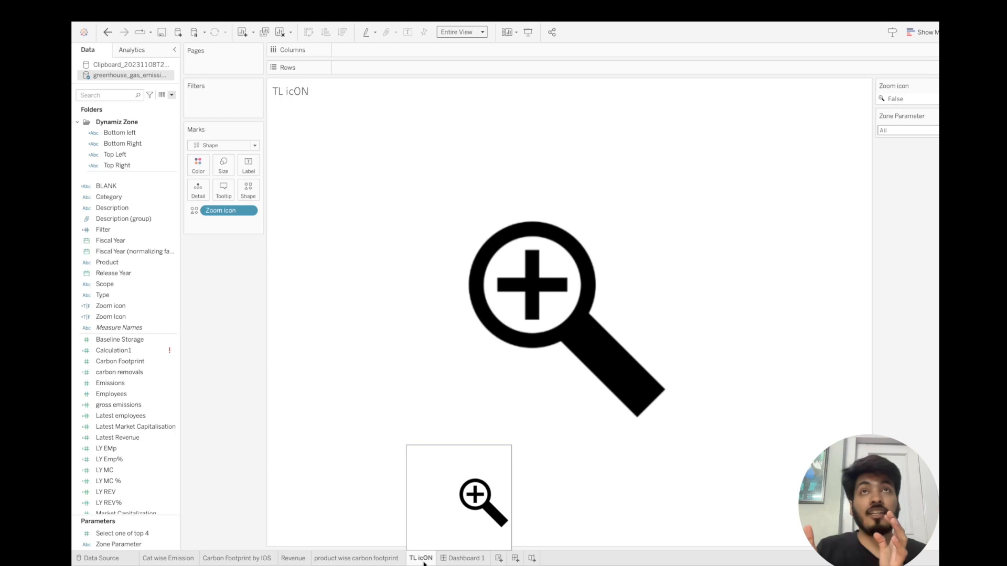
right_click(424, 563)
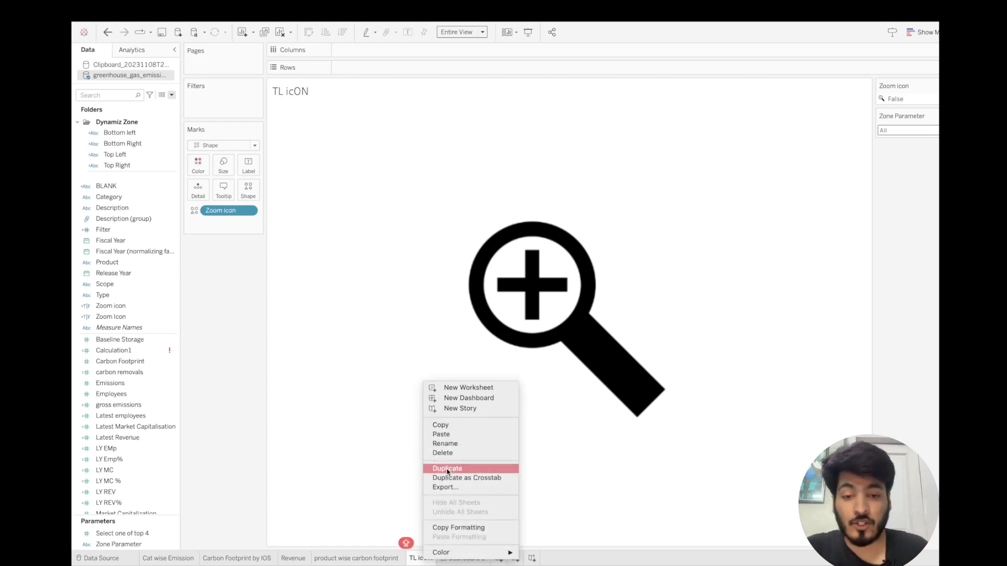
left_click(448, 472)
right_click(455, 559)
left_click(481, 465)
right_click(495, 559)
left_click(519, 465)
- Rename the three duplicated icon sheets TR ICON, BL ICON and BR ICON
double_click(451, 559)
type("tr i")
key("BackSpace")
key("Caps_Lock")
type("TR ICON")
double_click(501, 558)
type("BL ICON")
double_click(532, 558)
type("BR ICON")
key("Return")
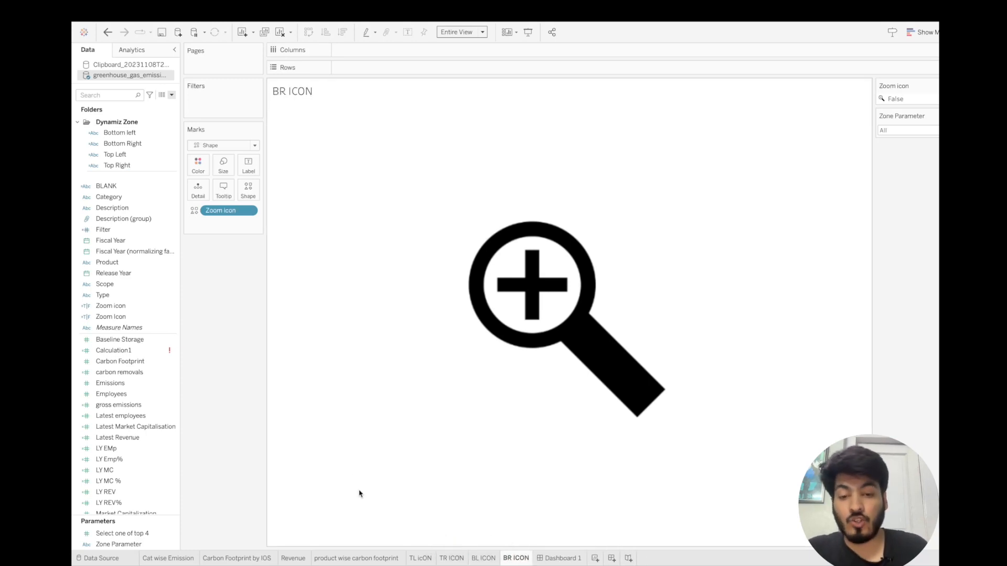
- Add the Top Left field to Detail on the TL icON sheet
left_click(420, 558)
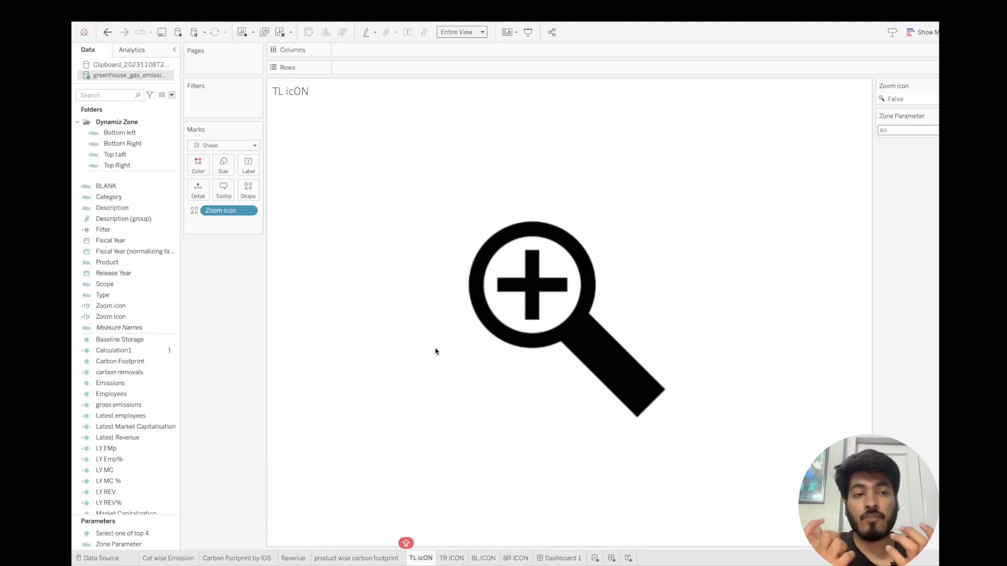
left_click(934, 131)
left_click(912, 269)
mouse_move(573, 256)
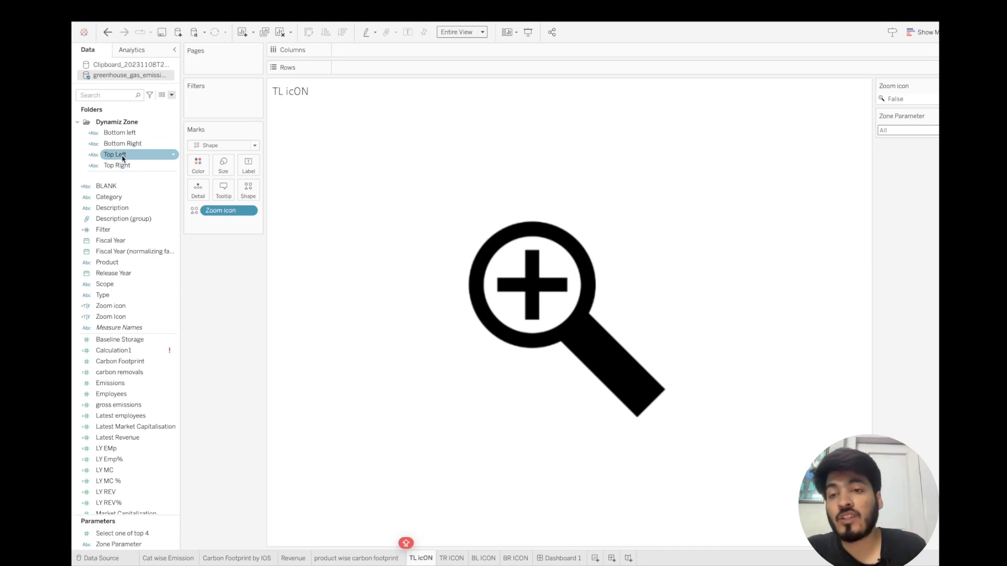
left_click_drag(120, 158, 196, 191)
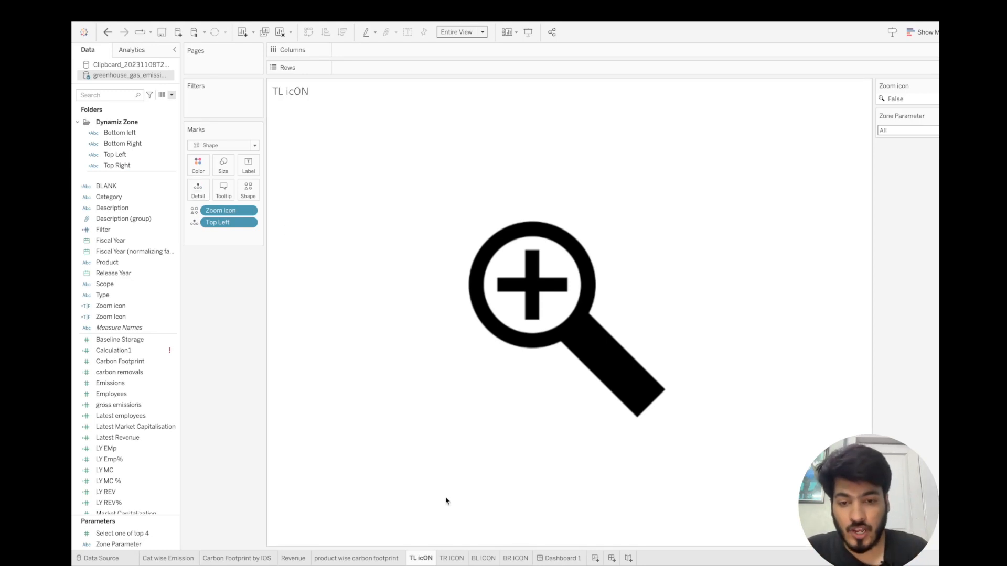
- Add Top Right, Bottom left and Bottom Right to Detail on the TR ICON, BL ICON and BR ICON sheets respectively
left_click(451, 559)
left_click_drag(125, 166, 194, 193)
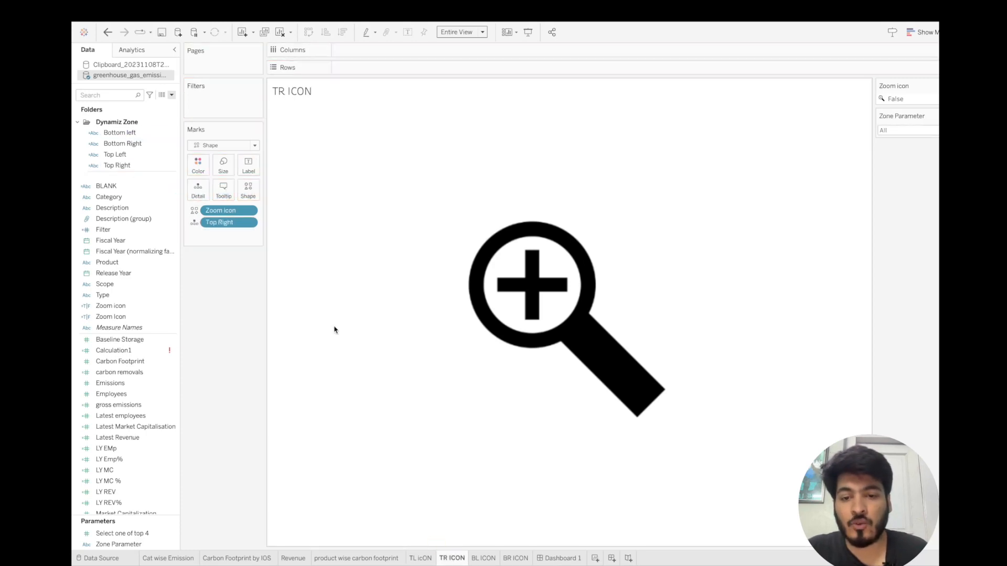
left_click(483, 559)
left_click_drag(124, 133, 197, 191)
left_click(516, 559)
left_click(134, 167)
left_click_drag(122, 144, 197, 193)
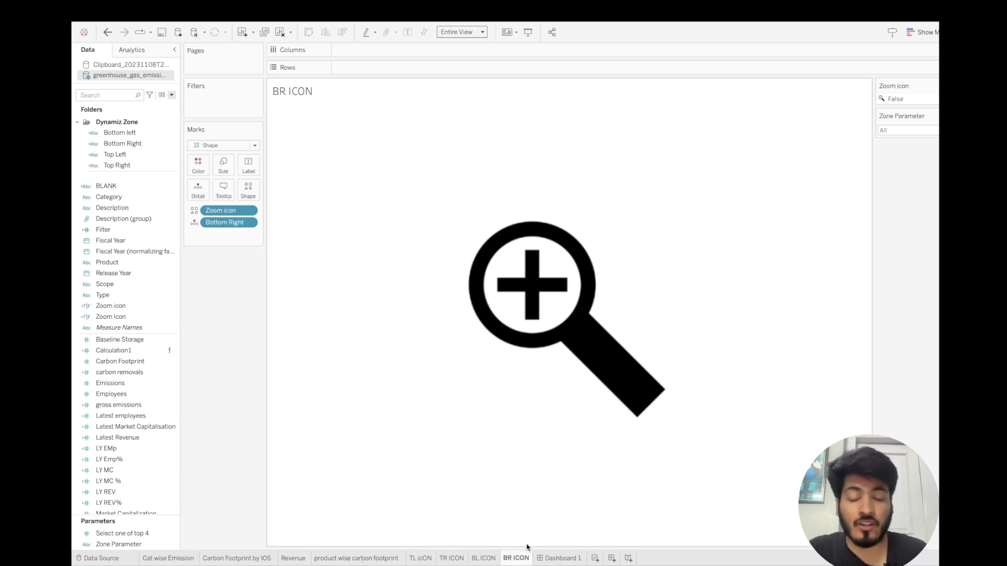
- Go to Dashboard 1 and set its size type to Range
left_click(554, 559)
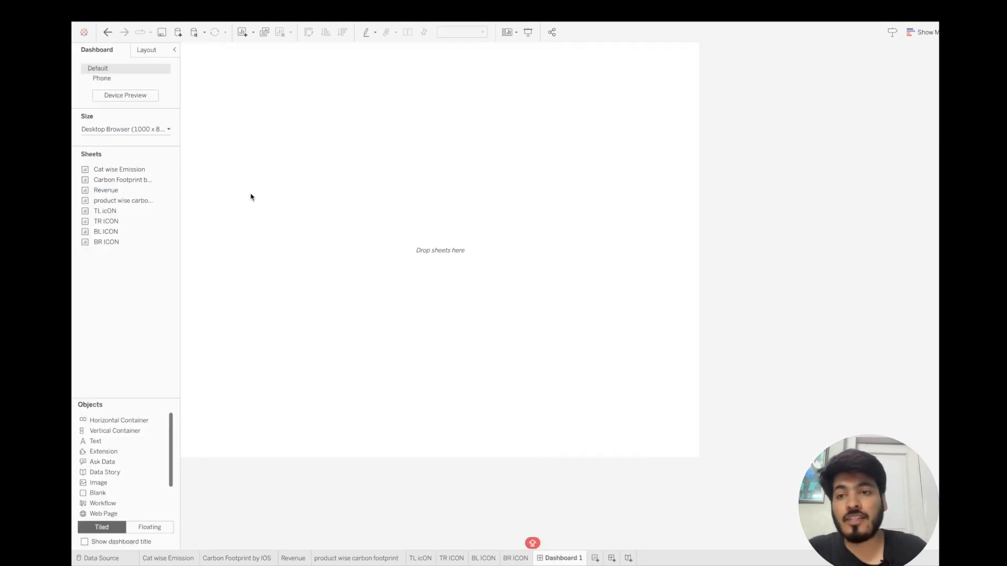
left_click(157, 136)
left_click(158, 147)
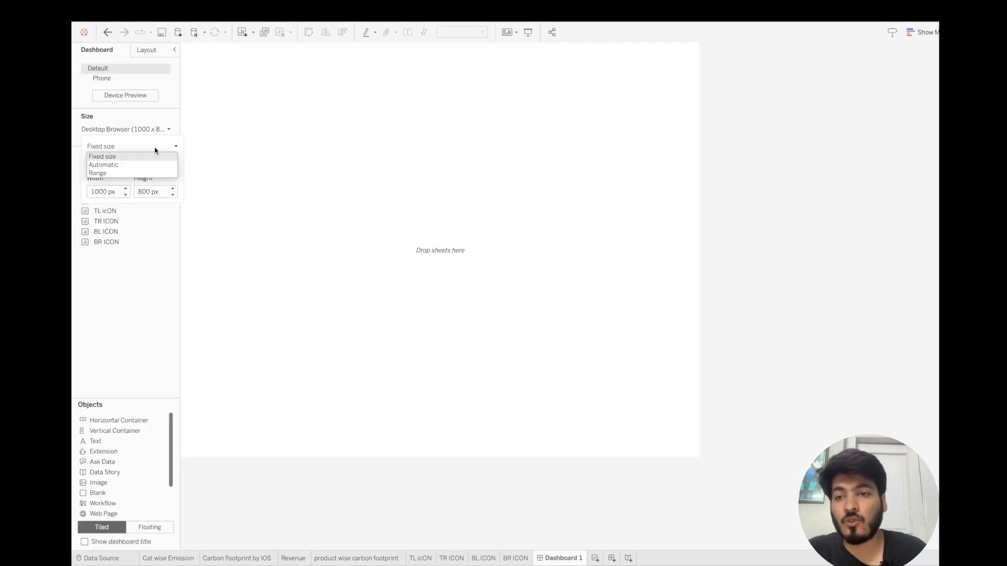
left_click(112, 173)
left_click(317, 257)
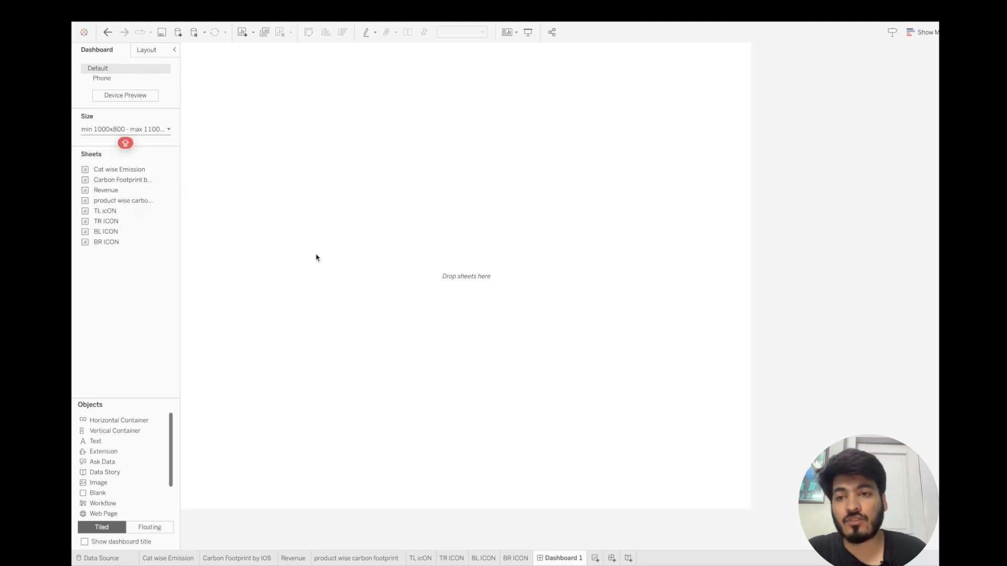
left_click(136, 130)
left_click(307, 176)
- Fill the dashboard with a vertical container and stack two blank objects inside it
left_click_drag(135, 430, 374, 337)
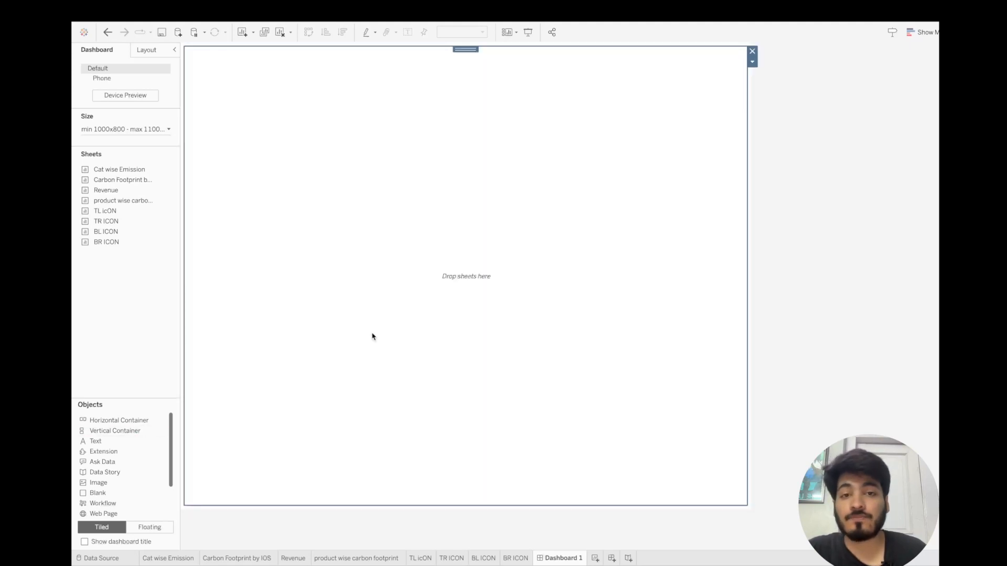
left_click_drag(112, 493, 337, 265)
left_click_drag(115, 494, 326, 461)
left_click(414, 236)
left_click(410, 323)
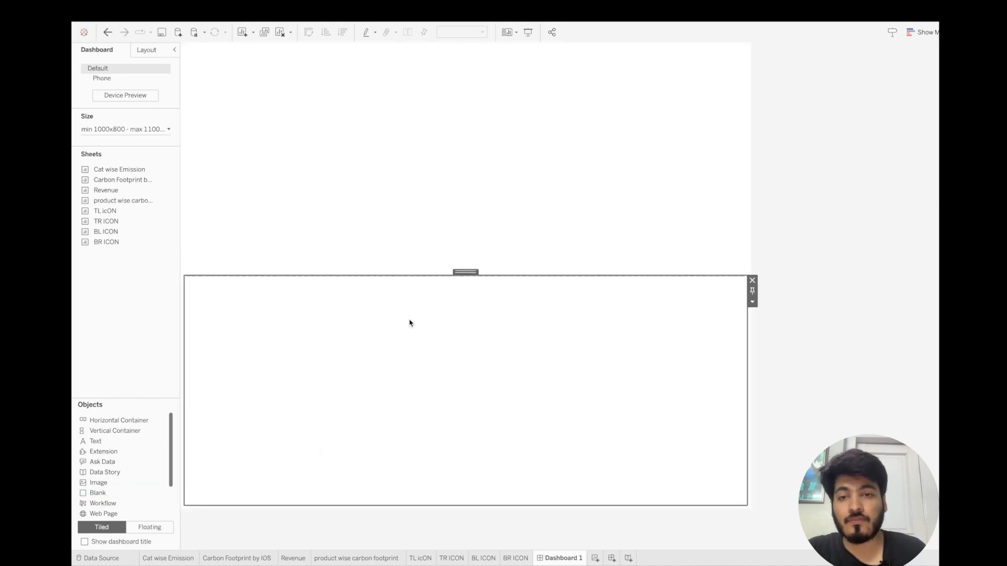
- Insert a horizontal container between the two stacked blanks and adjust its upper and lower edges
left_click_drag(147, 421, 310, 290)
left_click_drag(566, 62, 565, 162)
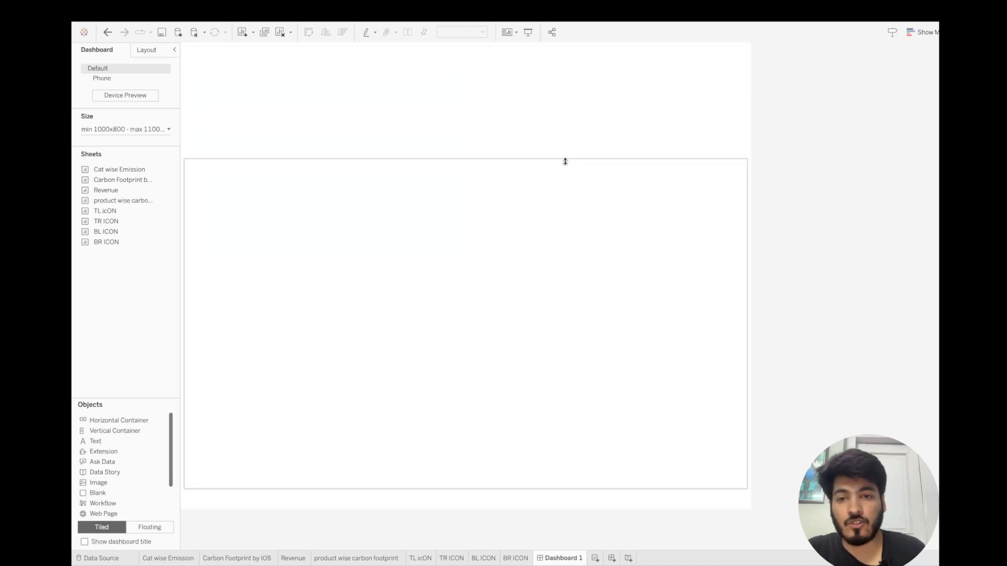
left_click(497, 488)
left_click_drag(500, 488, 497, 333)
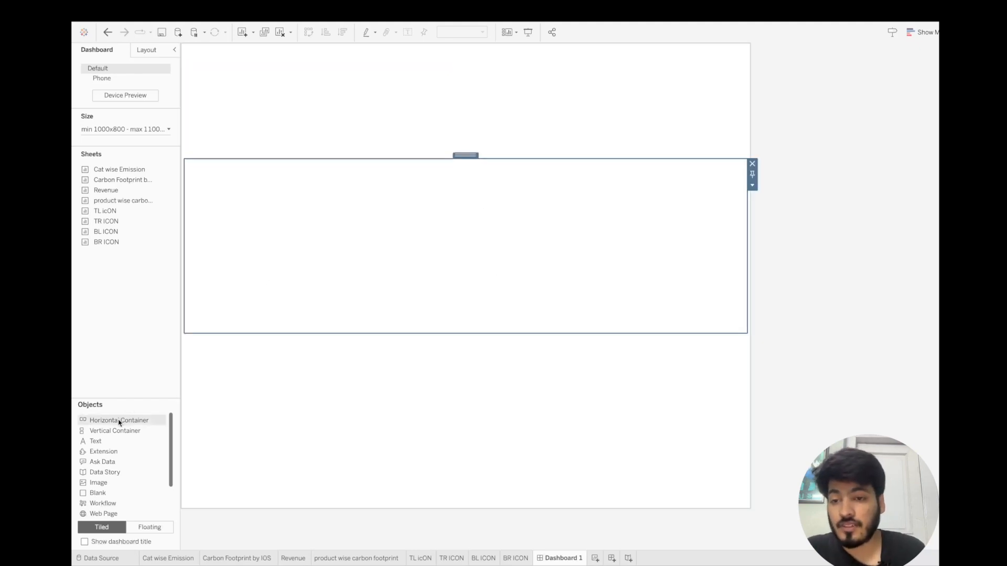
- Place two blanks side by side in the horizontal container and rename the container with a name starting with Top C
left_click_drag(107, 493, 237, 253)
left_click_drag(148, 483, 698, 171)
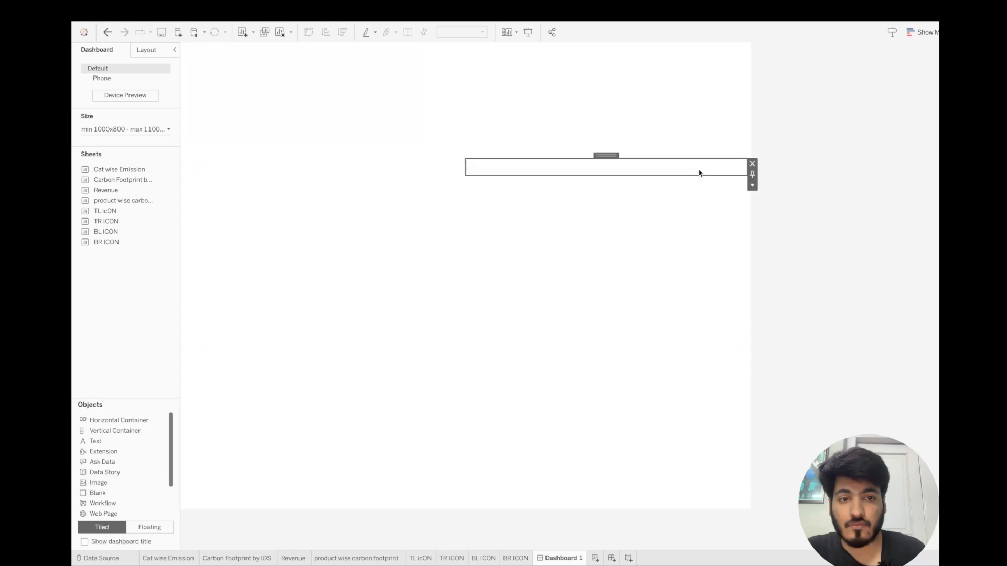
double_click(604, 154)
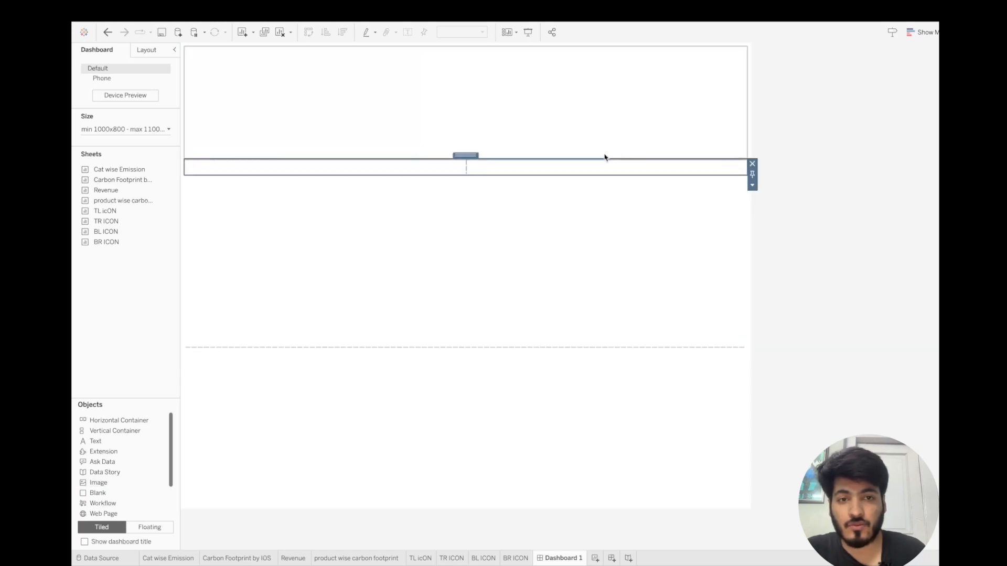
left_click(752, 185)
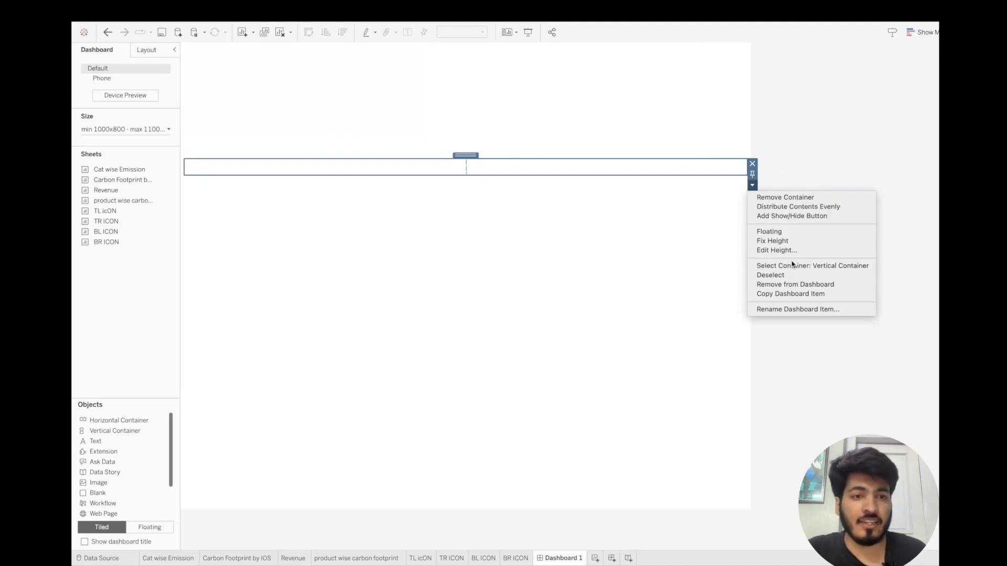
left_click(797, 310)
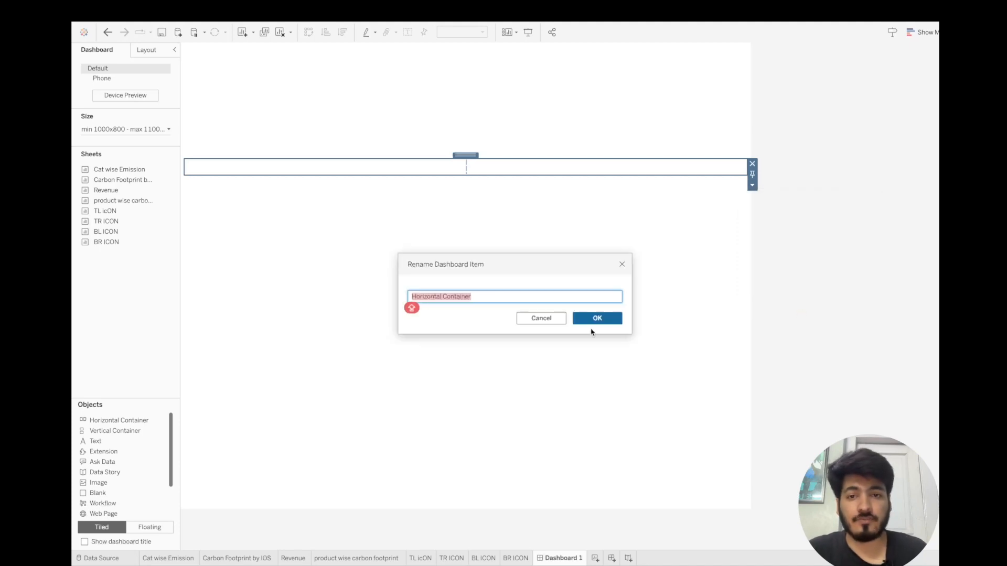
type("Top")
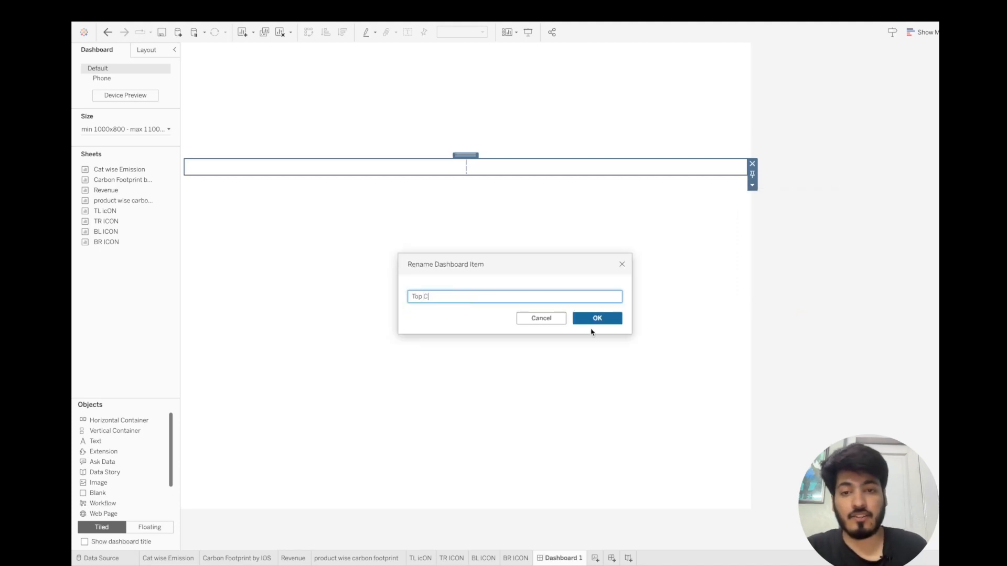
key("Return")
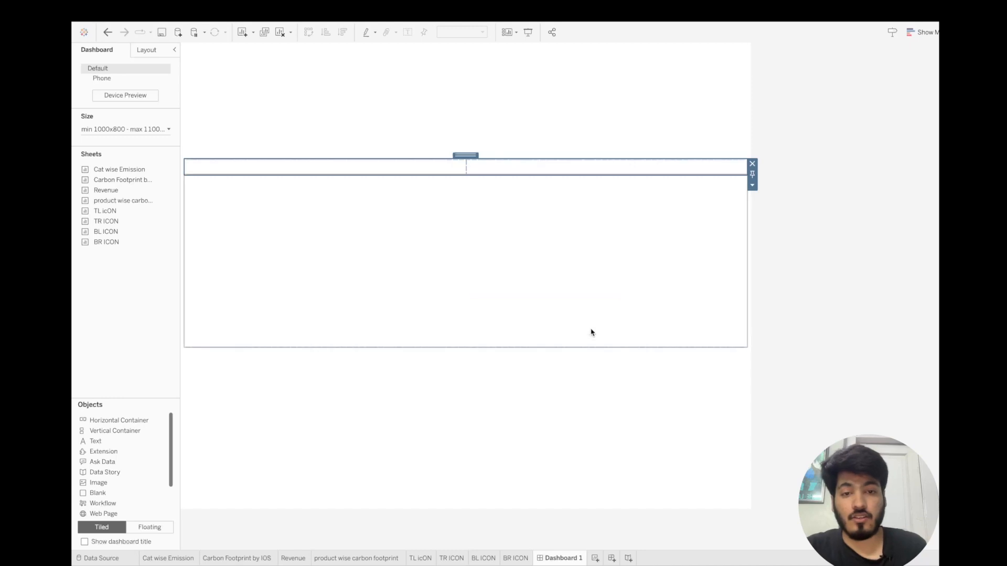
- Add a second horizontal container below the lower blank in the vertical container
left_click(457, 257)
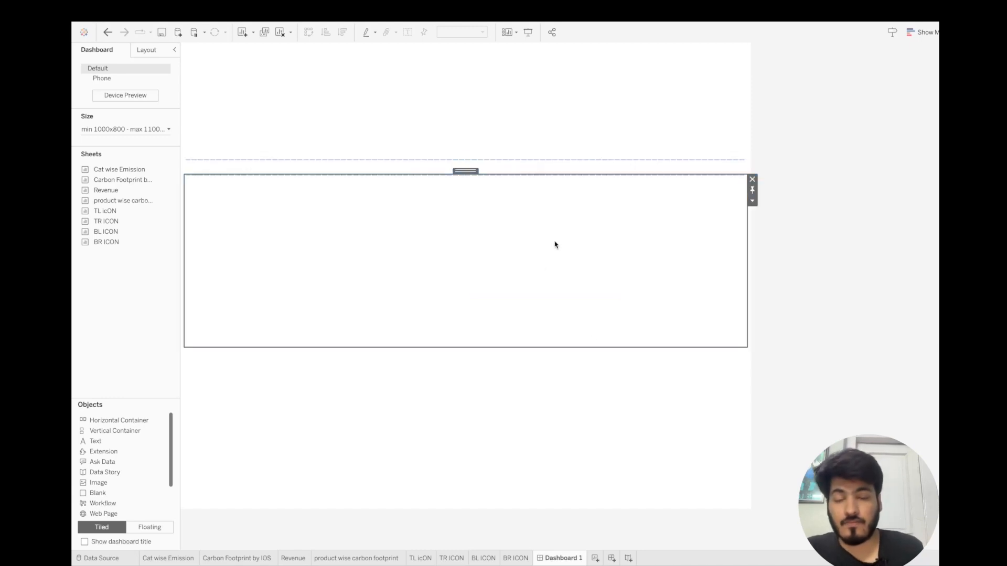
left_click(503, 166)
left_click(440, 166)
left_click(408, 233)
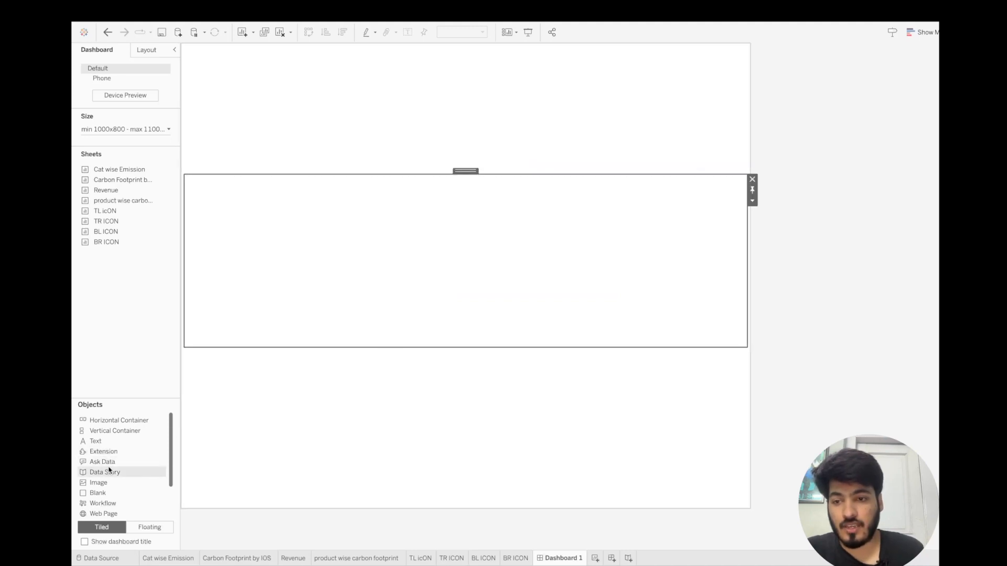
left_click(119, 424)
left_click_drag(119, 424, 375, 322)
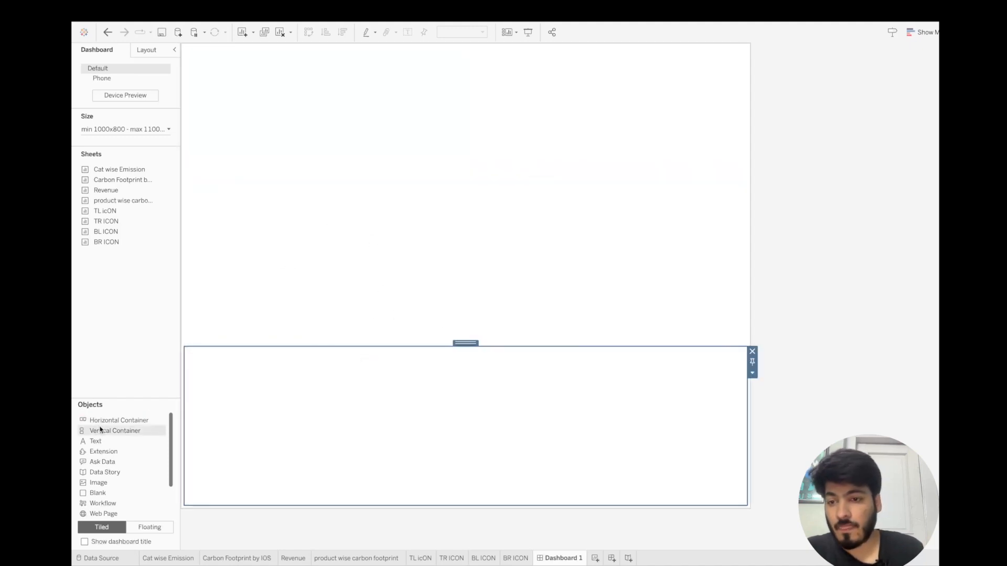
left_click_drag(120, 430, 240, 348)
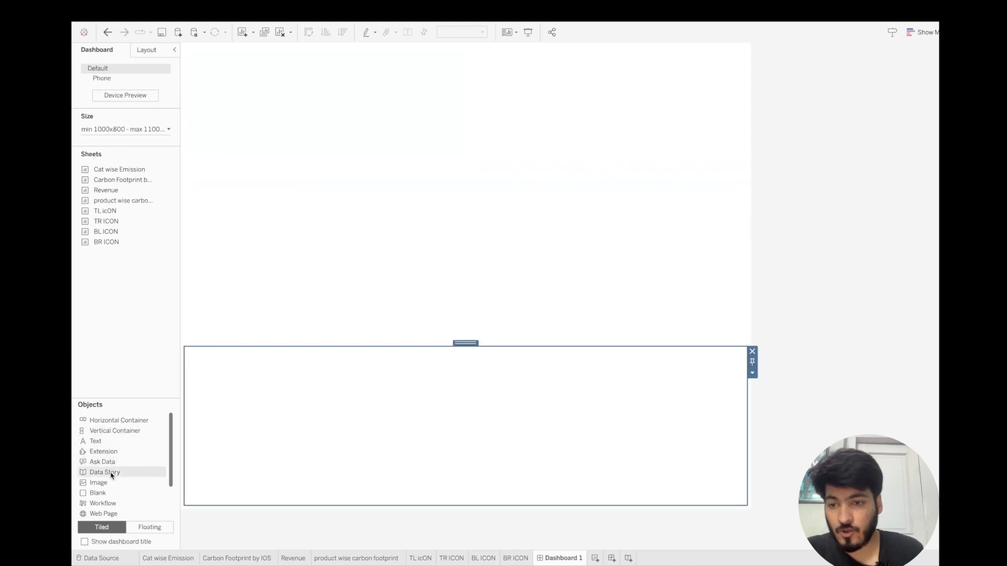
- Place two blank objects side by side inside the second horizontal container
left_click_drag(107, 493, 205, 453)
left_click_drag(111, 492, 579, 353)
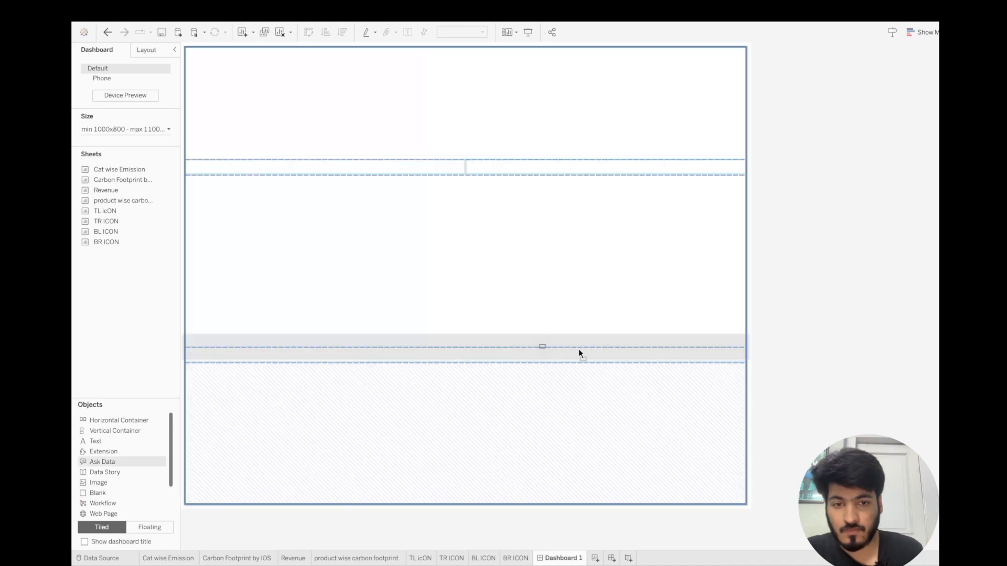
left_click_drag(680, 357, 701, 360)
- Rename the second horizontal container as Bottom Container
double_click(604, 342)
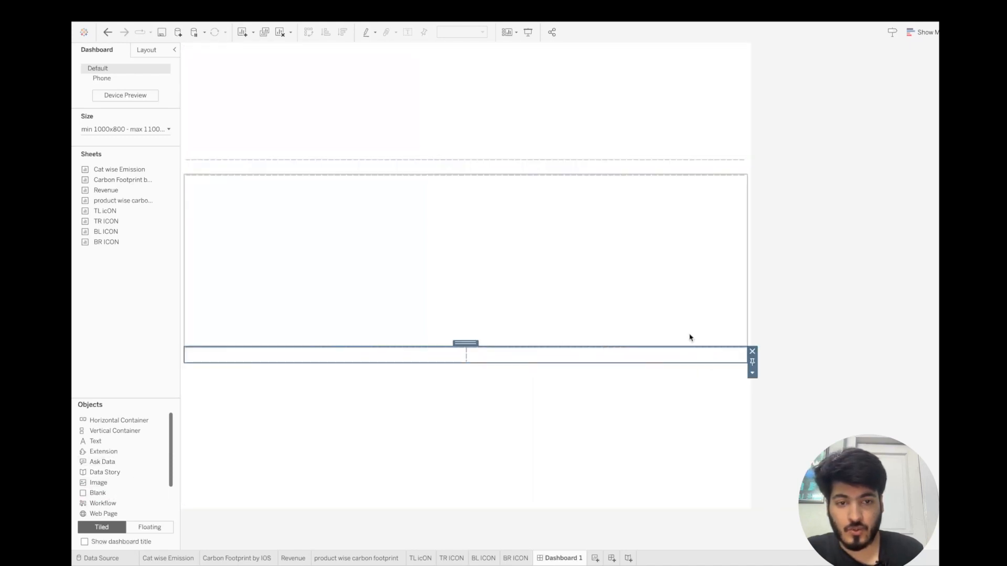
left_click(752, 373)
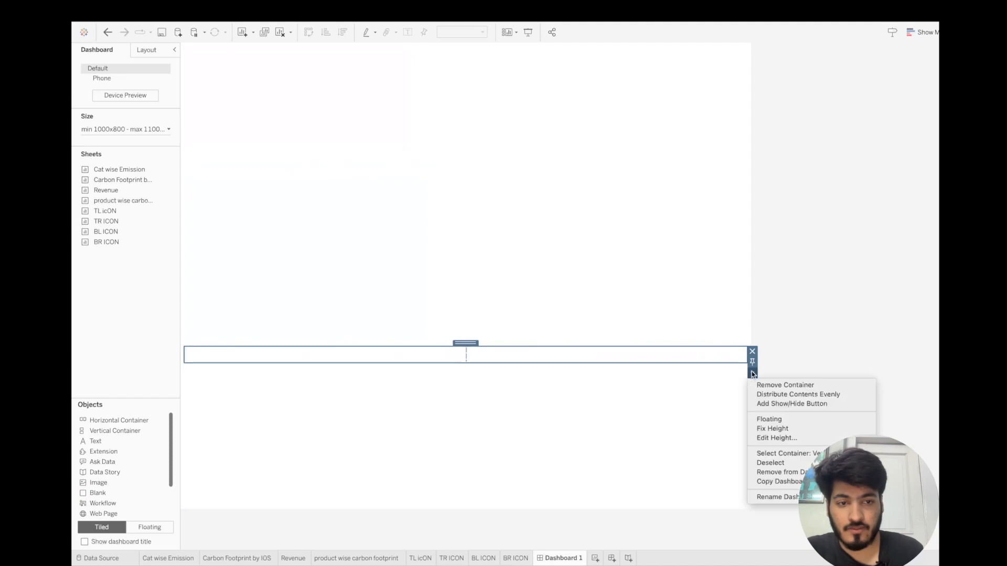
left_click(790, 497)
type("Bottom Container")
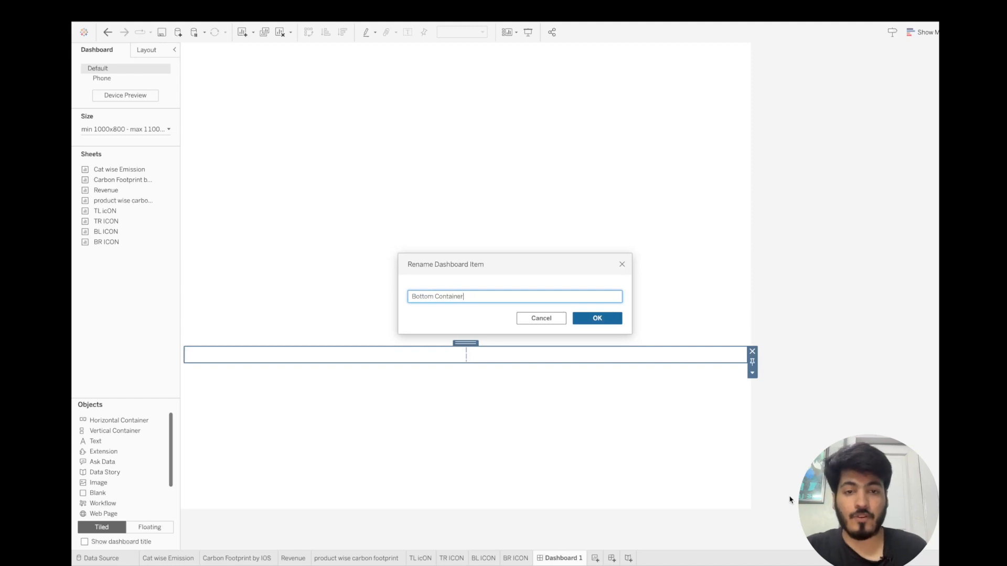
key("Return")
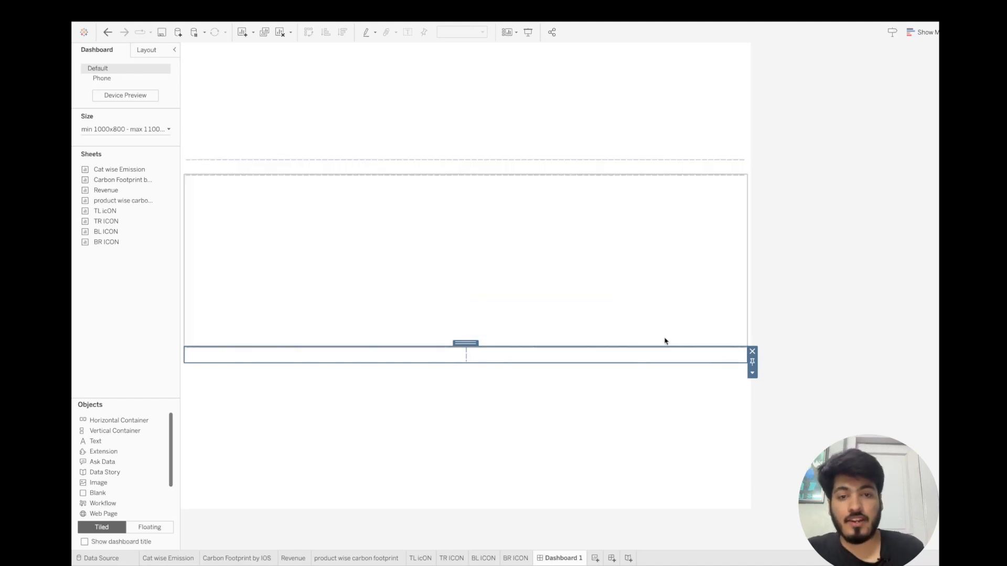
- Remove the two full-width blanks stacked in the vertical container, keeping only the top and bottom containers
left_click(656, 334)
left_click_drag(755, 198, 562, 97)
left_click(751, 51)
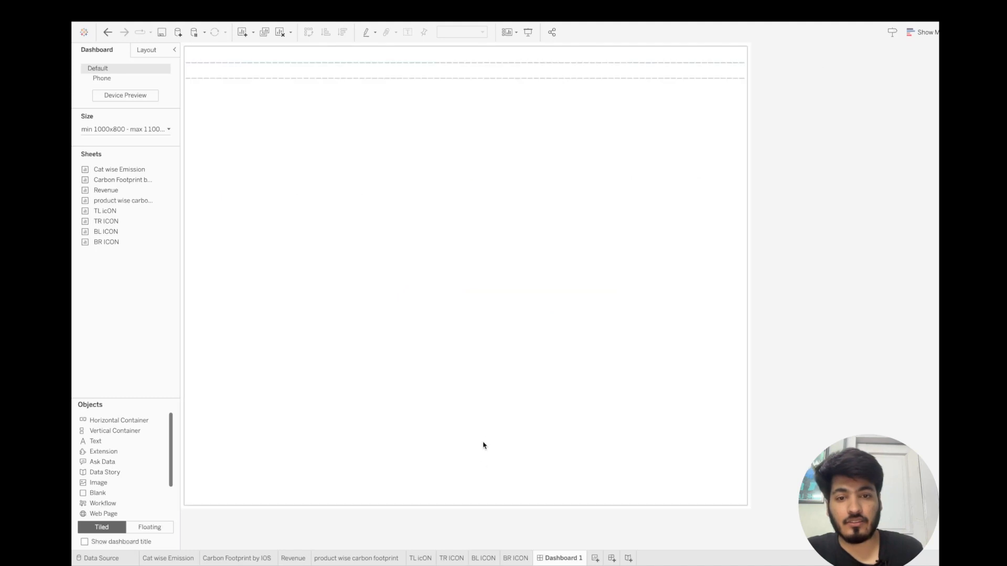
- Distribute the vertical container's contents evenly so both horizontal containers share its height, and check the four blanks
left_click(512, 55)
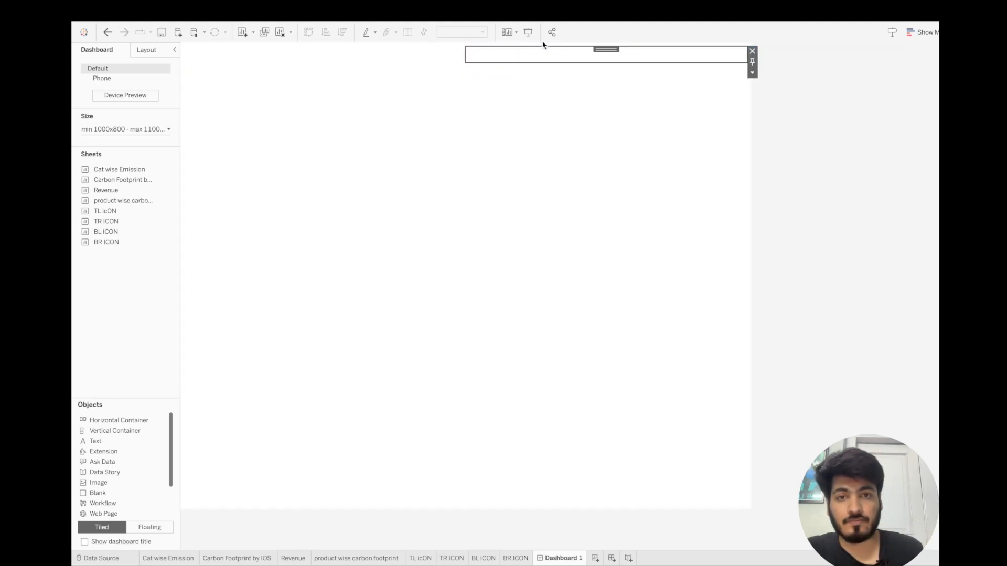
double_click(604, 49)
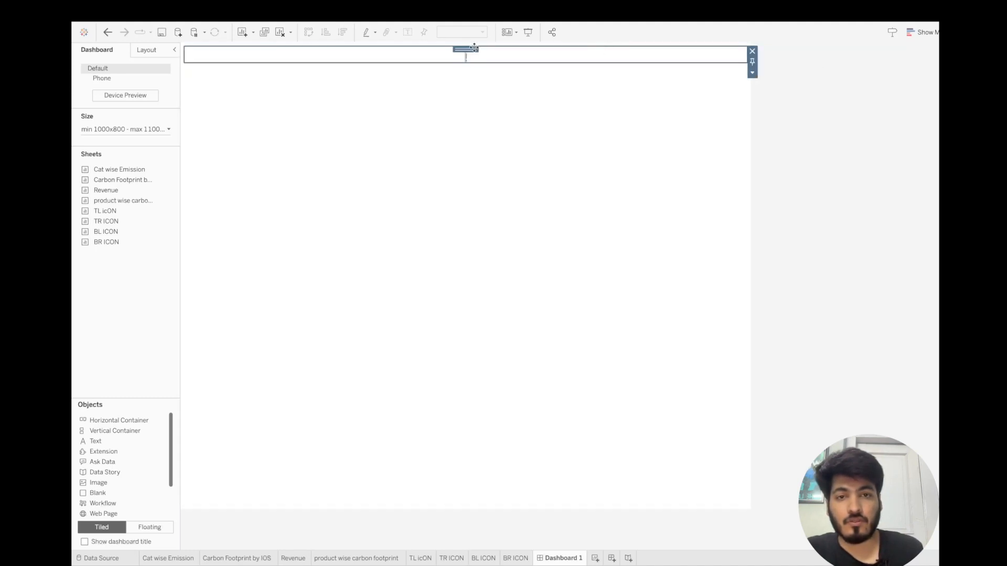
left_click(147, 49)
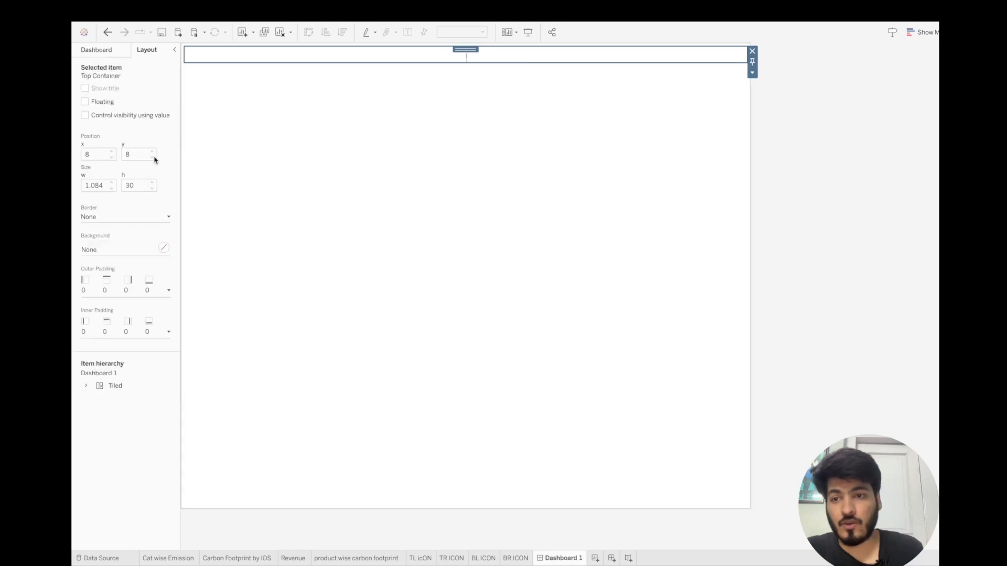
left_click(85, 387)
left_click(97, 398)
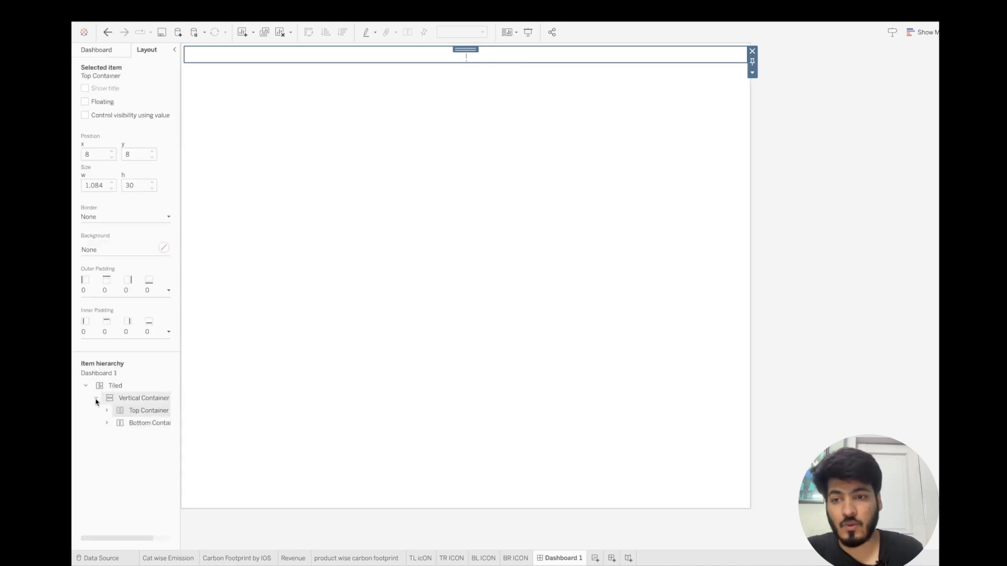
left_click(147, 398)
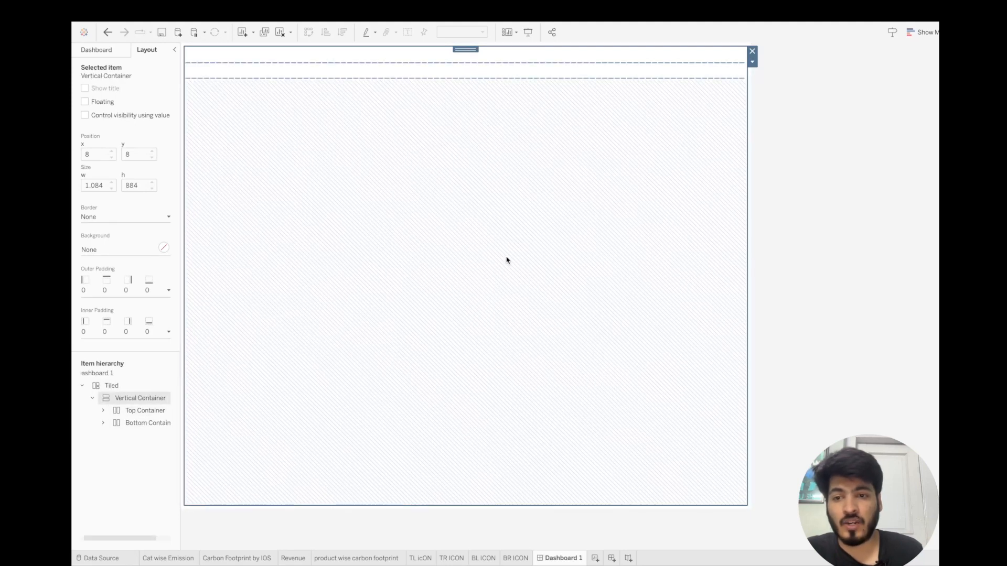
left_click(752, 62)
left_click(785, 82)
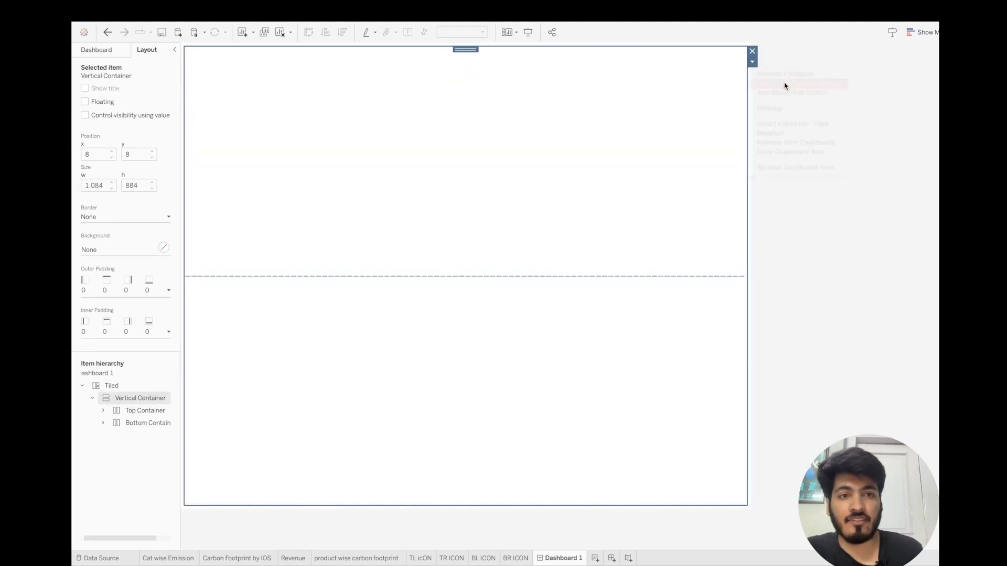
left_click(513, 205)
left_click(396, 226)
left_click(434, 353)
left_click(523, 357)
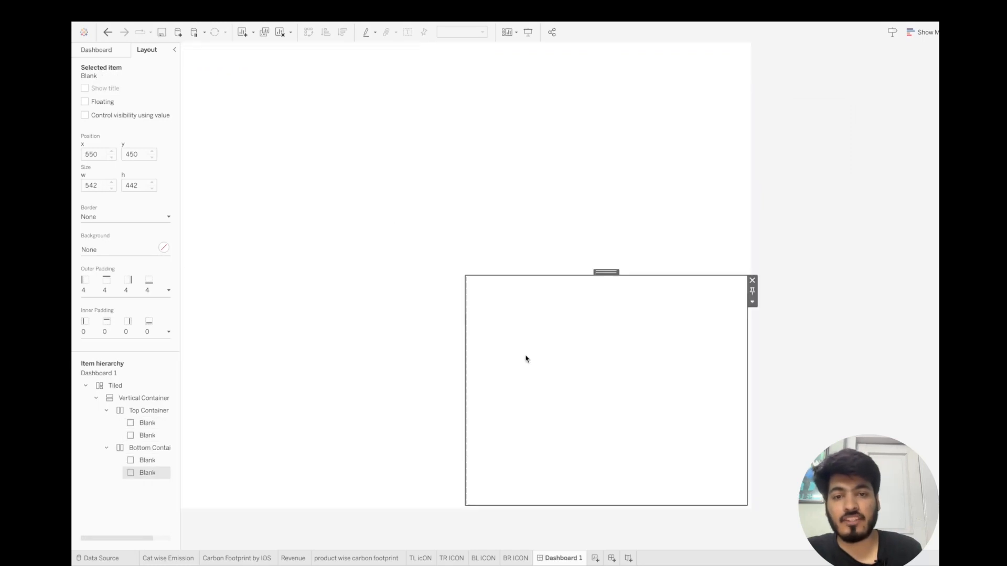
- Add a layout container between the two blanks of the Top Container and place the Cat wise Emission sheet in it
left_click(96, 51)
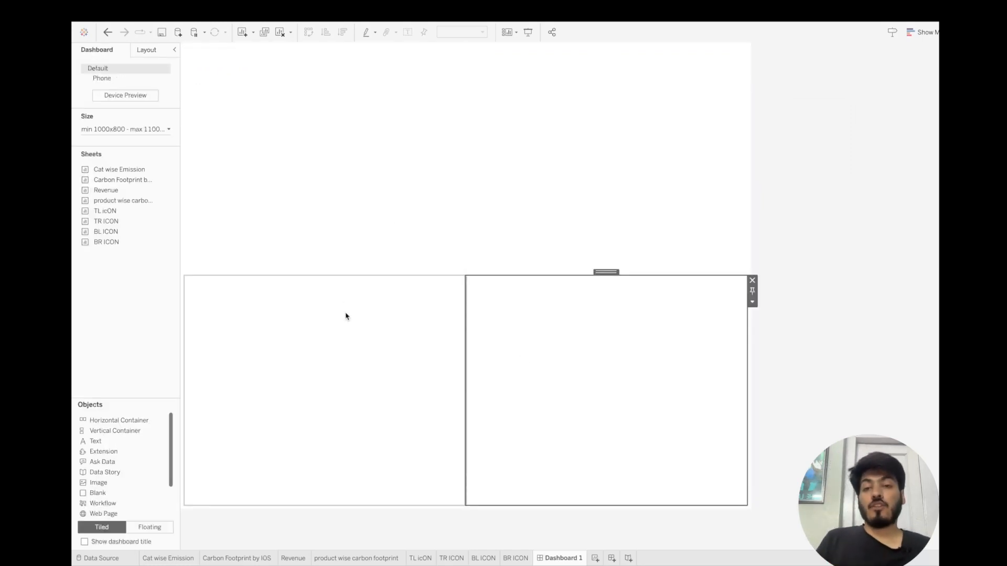
left_click(381, 183)
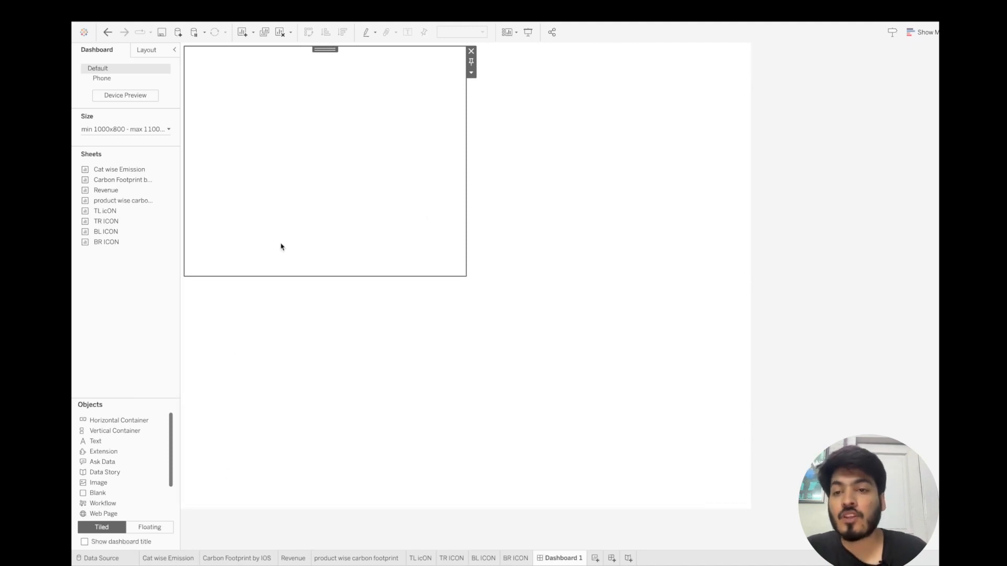
left_click_drag(118, 420, 371, 204)
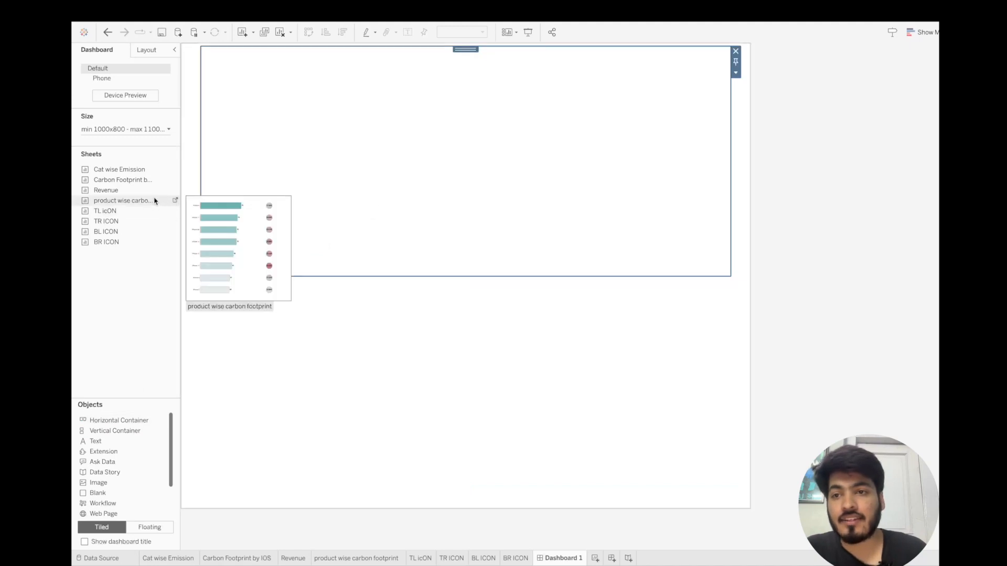
left_click_drag(121, 169, 234, 175)
left_click_drag(294, 189, 294, 189)
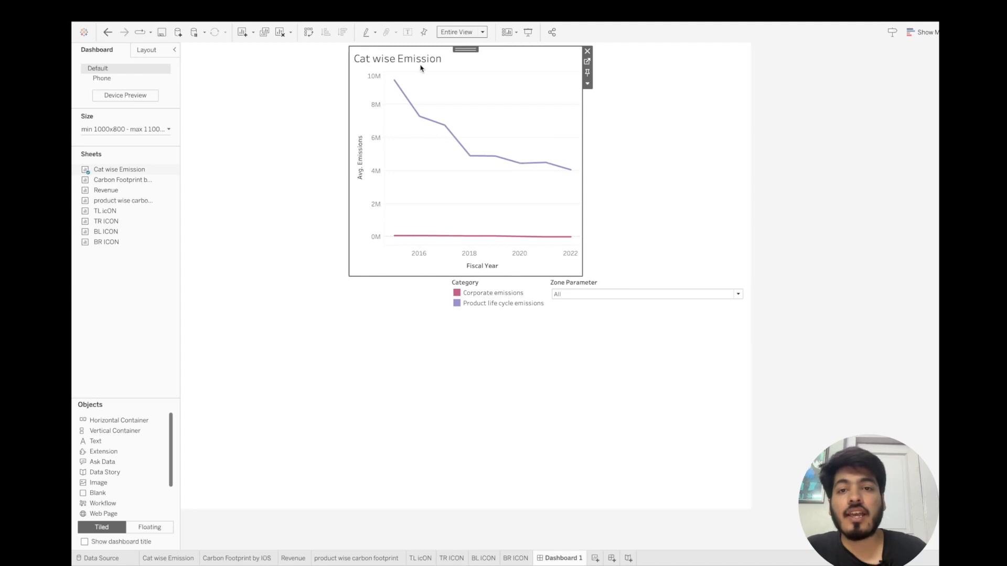
- Remove the Category legend and make the Zone Parameter control floating
left_click(522, 287)
left_click(554, 283)
left_click(615, 283)
left_click(752, 302)
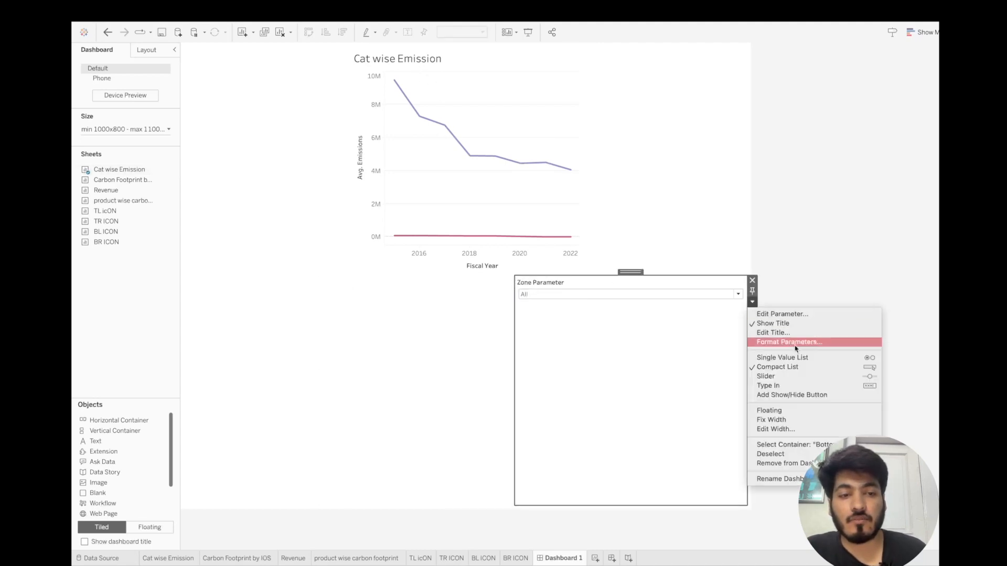
left_click(784, 412)
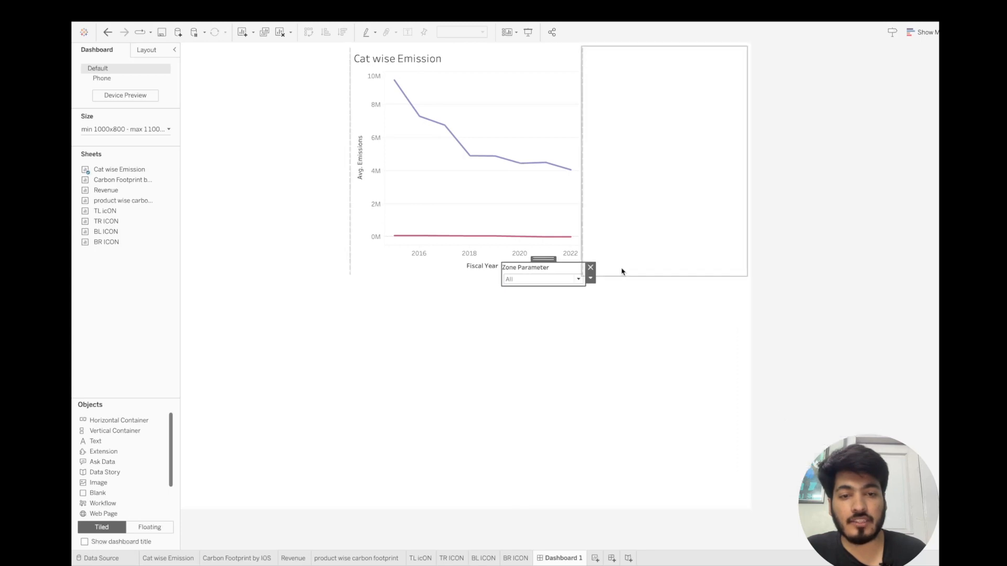
left_click(502, 351)
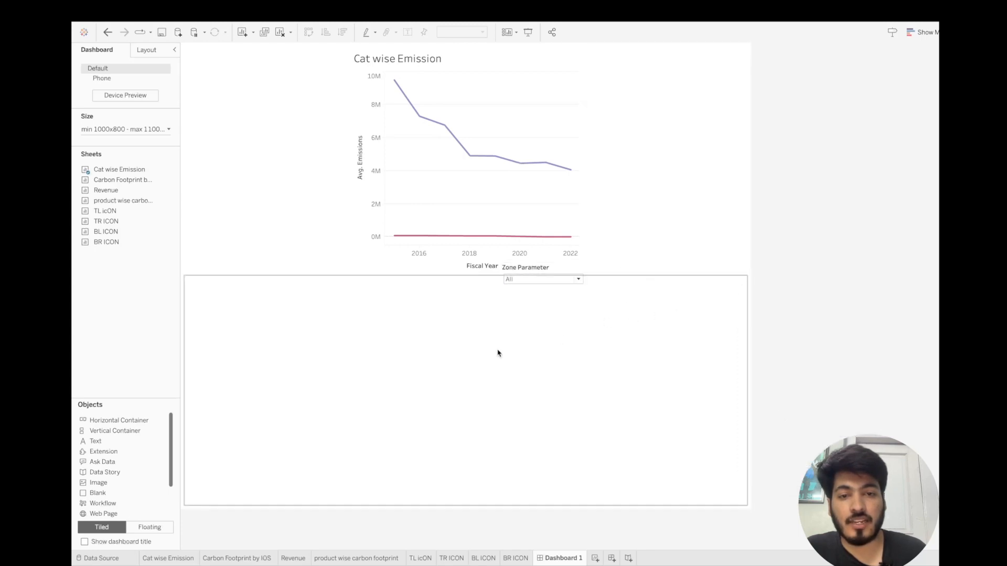
left_click(522, 357)
left_click(393, 371)
left_click(577, 355)
- Move the floating Zone Parameter control to the empty area right of the Cat wise Emission chart
left_click(542, 273)
left_click(400, 352)
left_click(554, 335)
left_click(548, 275)
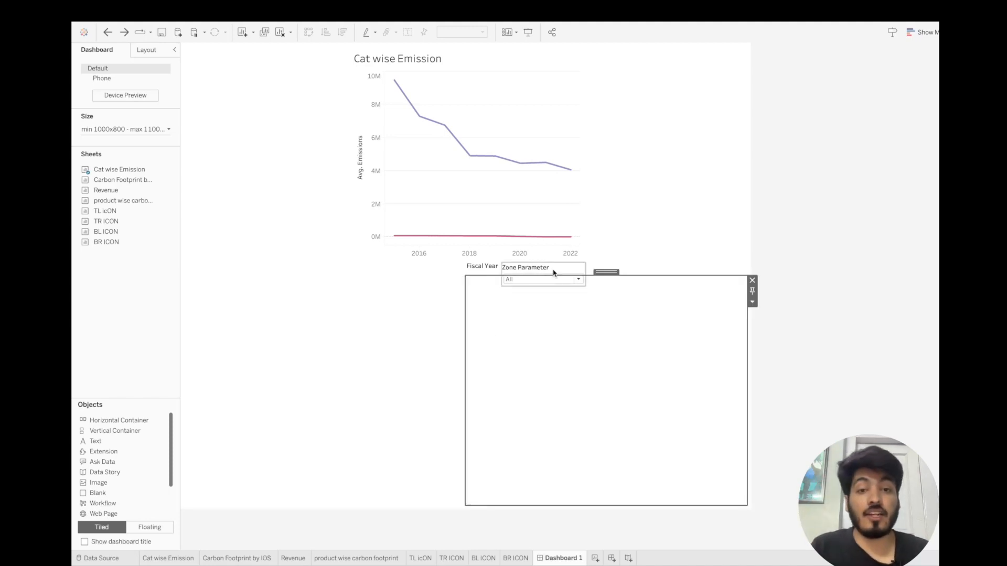
left_click_drag(538, 257, 696, 64)
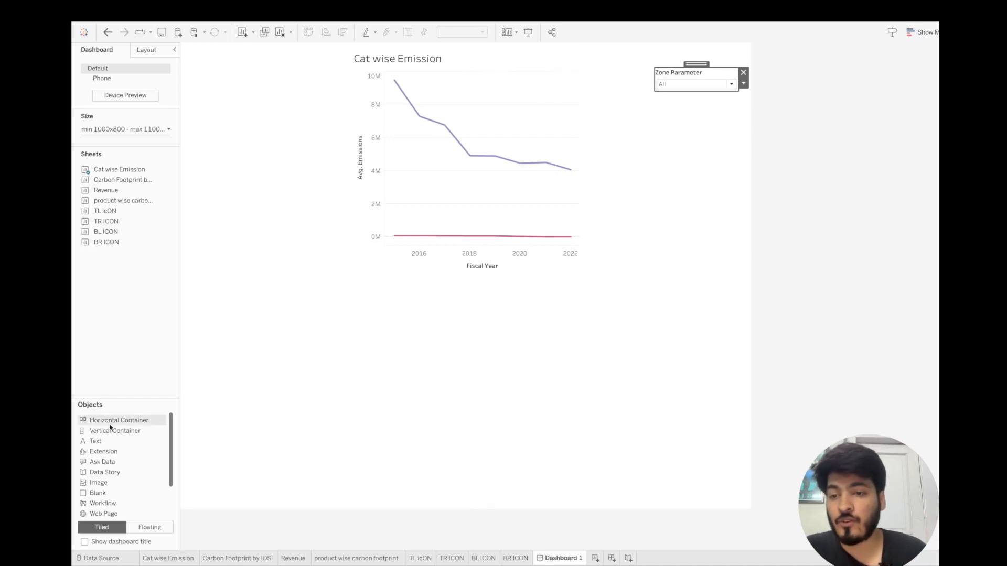
- Add a horizontal container with a blank above the Cat wise Emission chart and adjust its height to a narrow header strip
left_click_drag(110, 425, 412, 110)
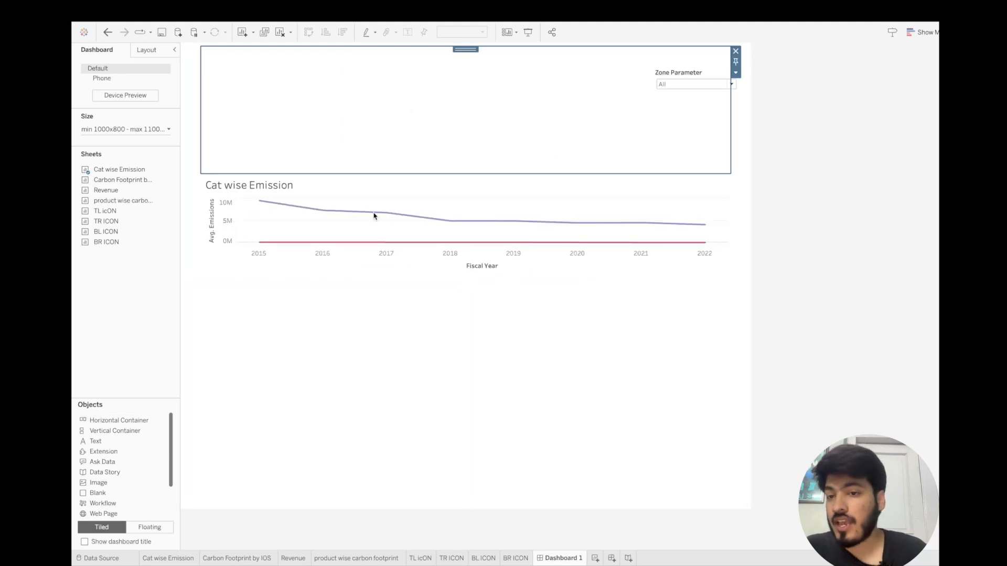
left_click_drag(103, 492, 336, 142)
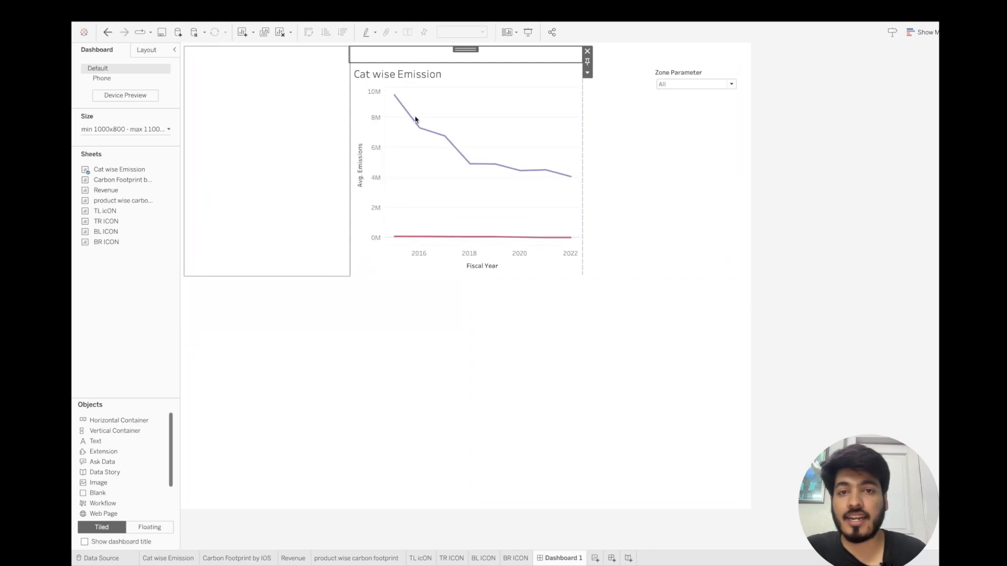
mouse_move(113, 212)
left_mouse_down()
mouse_move(523, 57)
mouse_move(573, 63)
mouse_move(539, 87)
mouse_move(503, 60)
mouse_move(503, 71)
left_mouse_up()
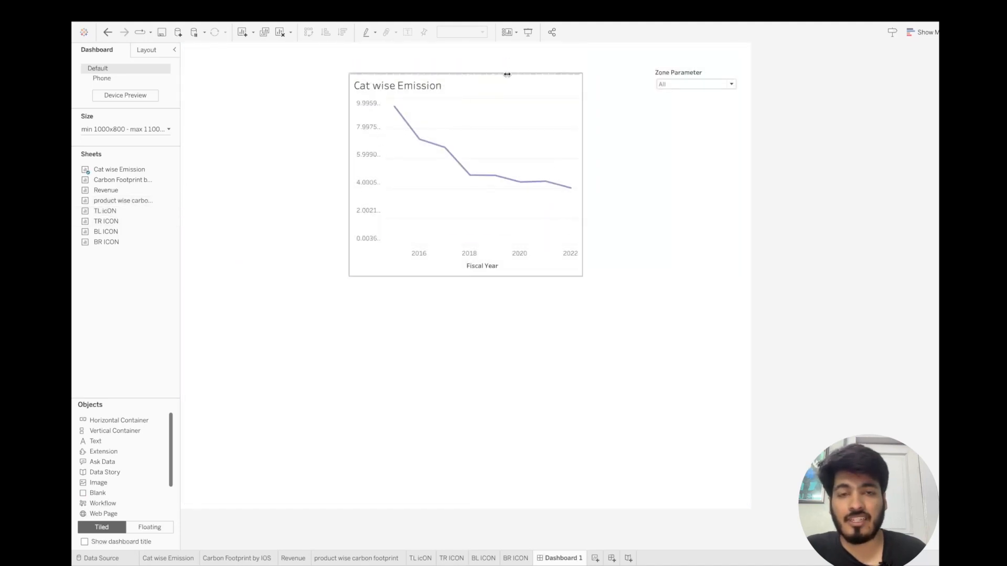
- Place the TL icON sheet at the right end of the header strip above Cat wise Emission and hide its title
mouse_move(86, 226)
left_click_drag(105, 210, 545, 67)
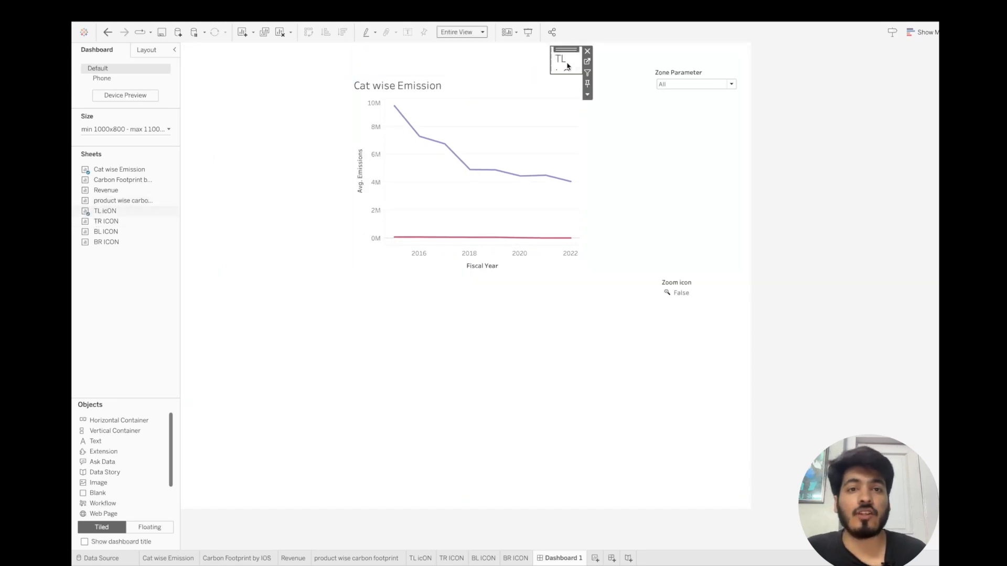
right_click(559, 63)
left_click(581, 83)
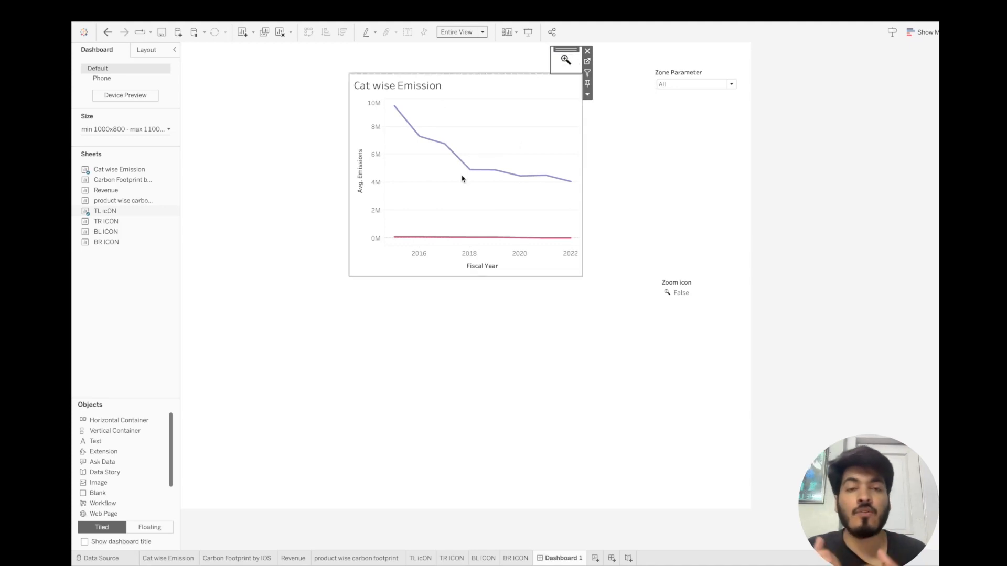
- Remove the Zoom icon legend from the Bottom Container
left_click(685, 220)
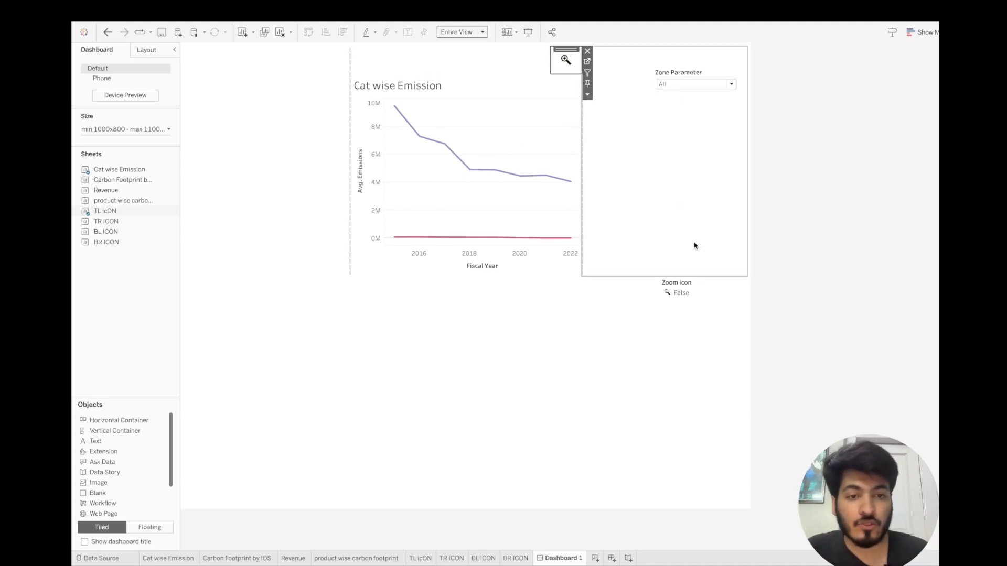
left_click(710, 294)
left_click(750, 281)
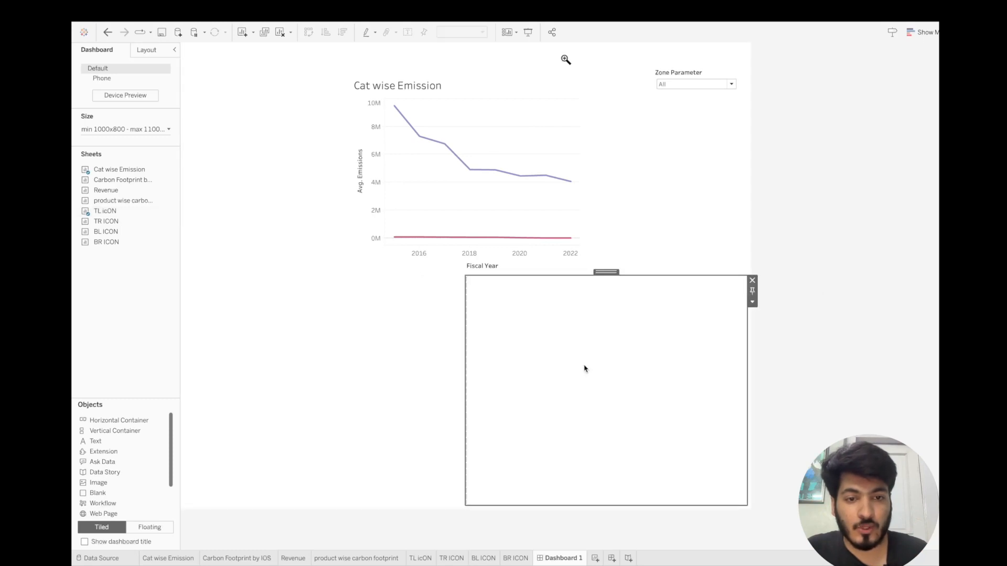
left_click(372, 368)
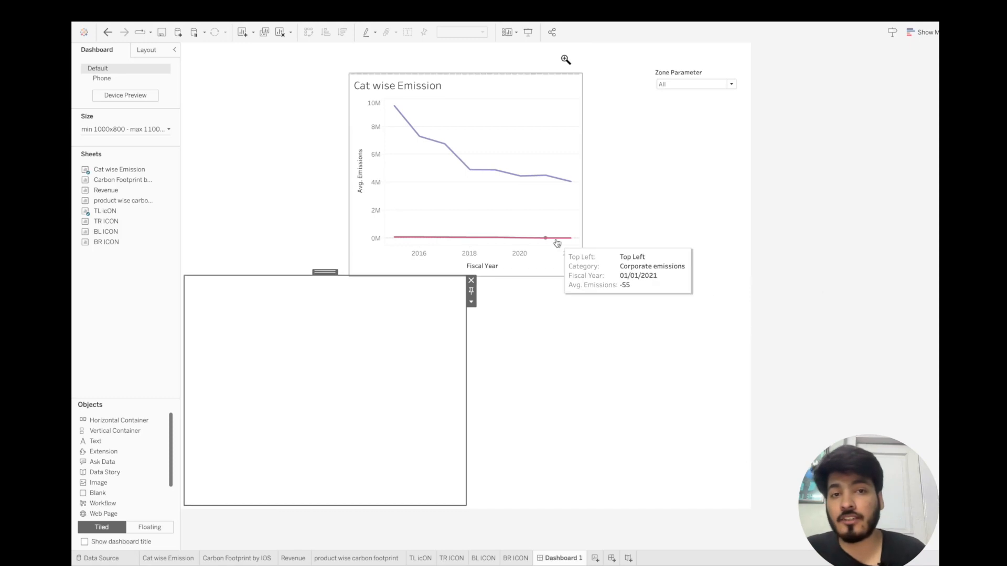
- Move the floating Zone Parameter control down over the lower left quadrant
left_click(698, 95)
left_click(695, 86)
left_click_drag(695, 67, 326, 404)
- Add a vertical container right of the Cat wise Emission chart and place the Carbon Footprint by IOS sheet in it
left_click_drag(115, 432, 603, 181)
left_click_drag(112, 180, 472, 168)
left_click_drag(112, 462, 437, 228)
left_click_drag(122, 180, 346, 171)
- Add a horizontal container with a blank as a header strip above the Carbon Footprint by IOS chart
left_click_drag(120, 420, 435, 183)
key("super+z")
left_click_drag(99, 493, 536, 90)
- Place the TR ICON sheet at the right end of the header above Carbon Footprint by IOS and hide its title
left_click_drag(107, 221, 619, 69)
right_click(673, 61)
left_click(695, 108)
- Remove the leftover blanks at both ends of the Top Container so the two charts fill its width
left_click(736, 98)
left_click(752, 51)
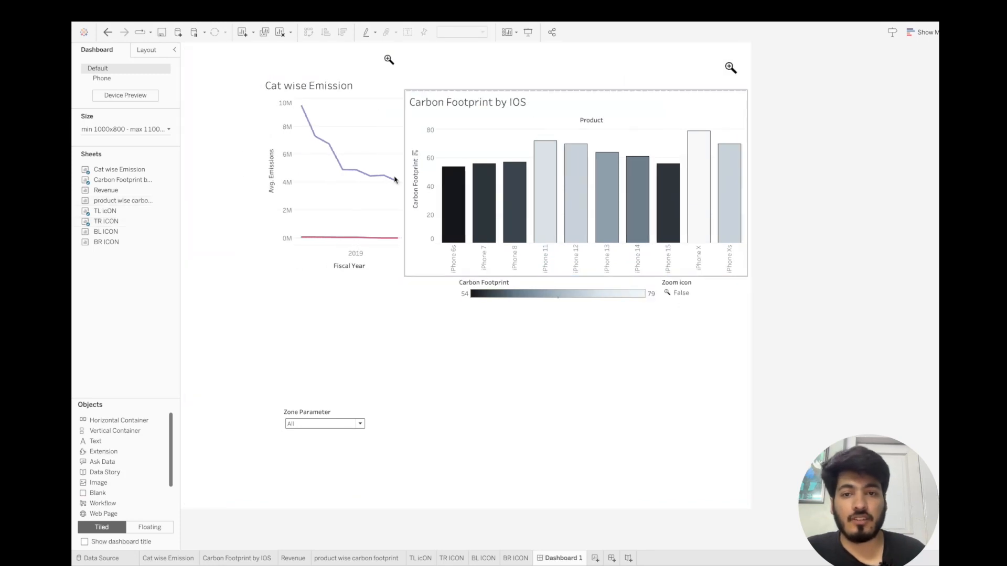
left_click(231, 100)
left_click(266, 52)
- Remove the Carbon Footprint and Zoom icon legends from the Bottom Container
left_click(619, 314)
left_click(664, 281)
left_click(705, 309)
left_click(752, 281)
- Move the floating Zone Parameter control to the header area above the Carbon Footprint by IOS chart
left_click(336, 413)
left_click_drag(324, 404, 535, 48)
left_click(325, 86)
double_click(294, 77)
double_click(295, 49)
left_click(147, 50)
left_click(97, 50)
- Add a vertical container between the two blanks of the Bottom Container and place the Revenue sheet in it
left_click_drag(115, 431, 380, 442)
left_click_drag(106, 190, 336, 367)
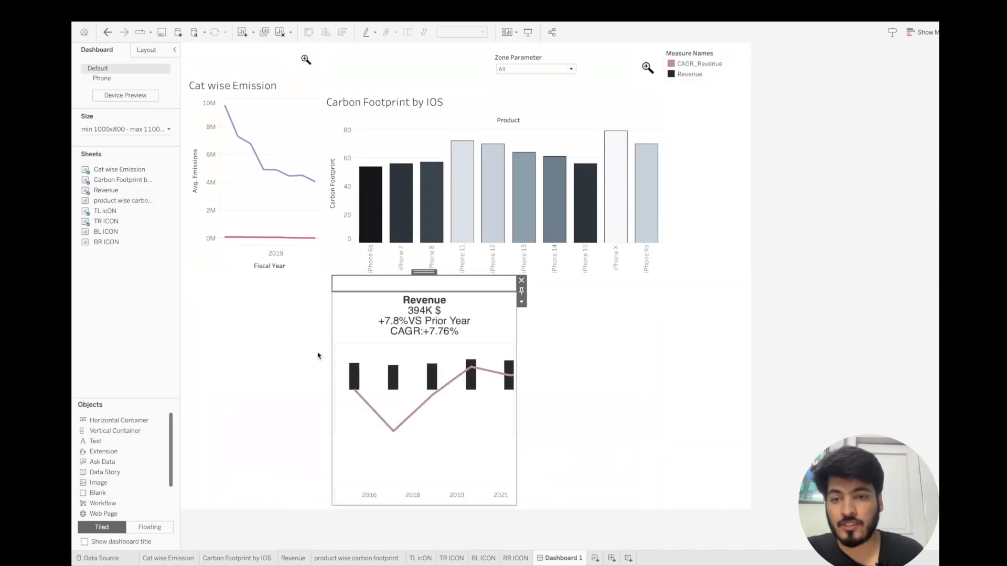
- Place the BL ICON sheet at the right end of the header strip above Revenue and hide its title
left_click_drag(105, 231, 506, 289)
right_click(503, 289)
left_click(527, 313)
- Remove the Measure Names legend and the other legend in the column right of the charts
left_click(732, 58)
left_click(752, 50)
left_click(733, 57)
left_click(751, 49)
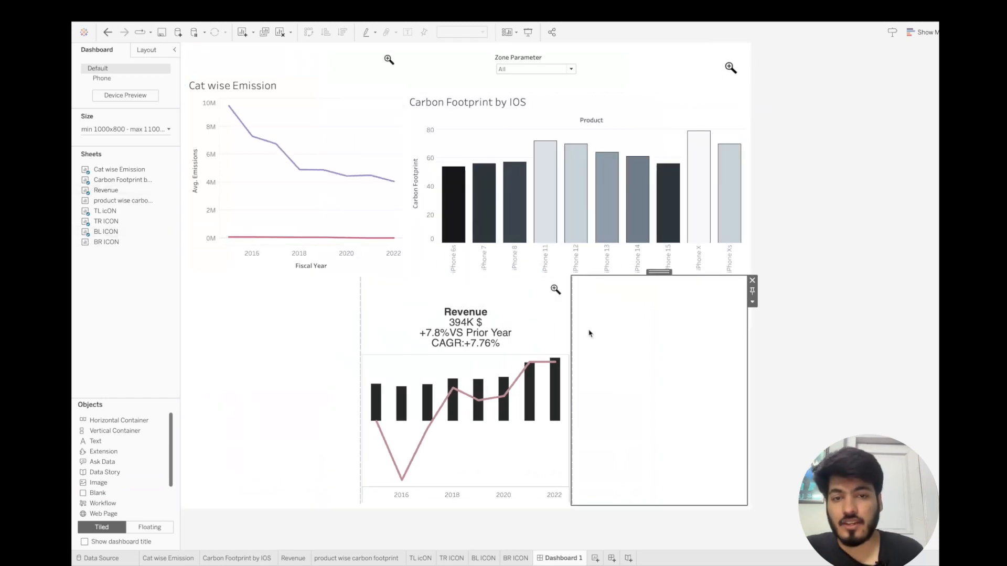
- Place the BR ICON sheet in the header above the product wise carbon footprint chart and hide its title
left_click_drag(483, 411, 513, 328)
left_click_drag(106, 242, 581, 300)
right_click(580, 298)
left_click(597, 326)
- Remove the Bottom Container's right-end blank and the container holding the Carbon Footprint, gross emissions and Zoom icon legends
left_click(632, 315)
left_click(669, 281)
left_click(703, 268)
key("Delete")
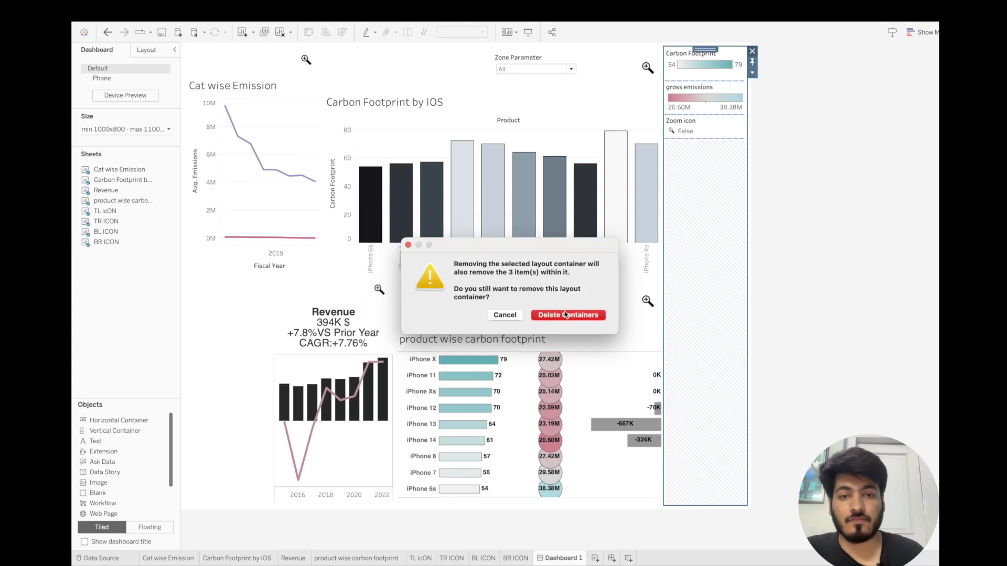
left_click(564, 316)
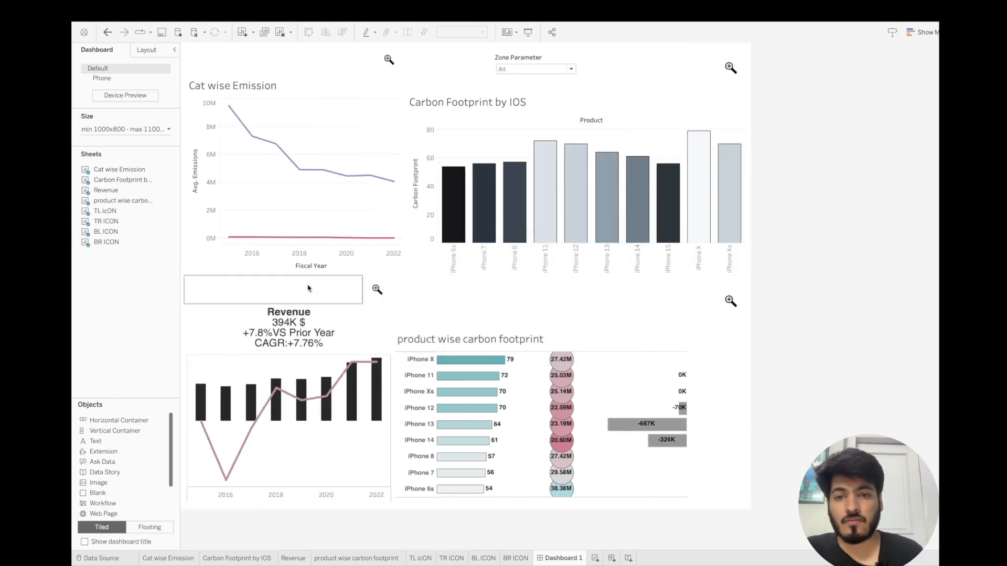
left_click(556, 70)
left_click(541, 88)
left_click(548, 70)
left_click(533, 79)
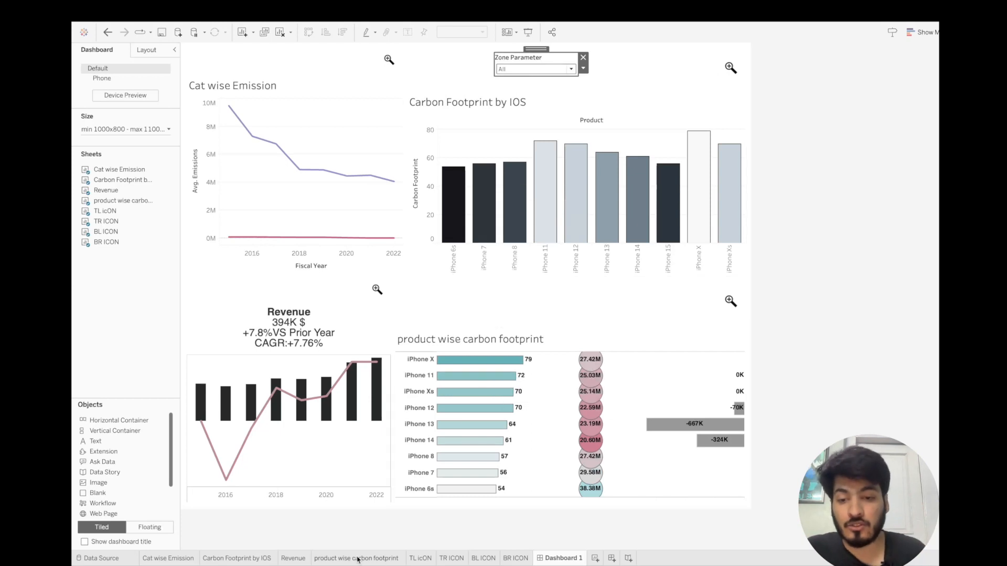
- Start a new calculated field named TL Visibility from the Cat wise Emission sheet
left_click(427, 559)
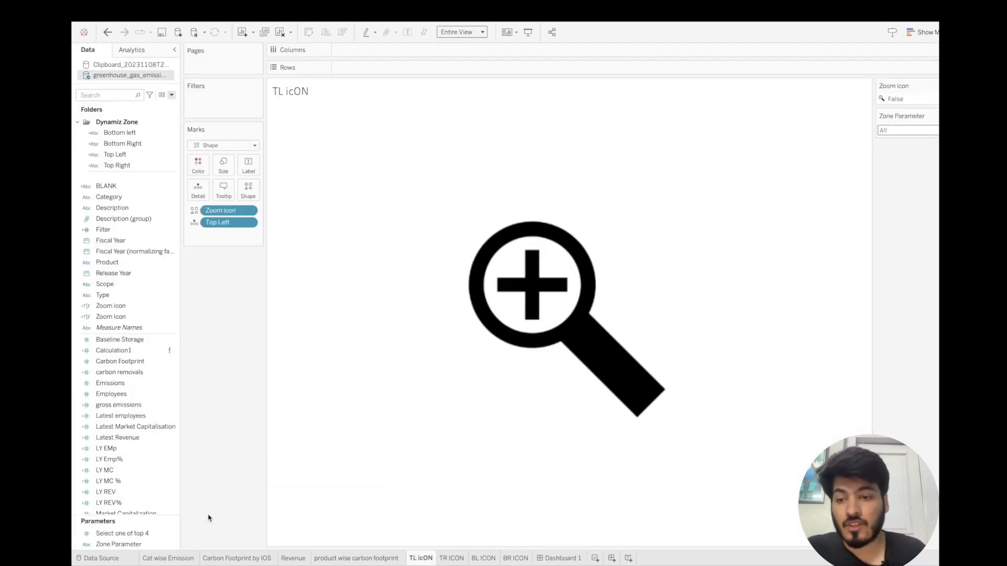
left_click(175, 559)
left_click(171, 95)
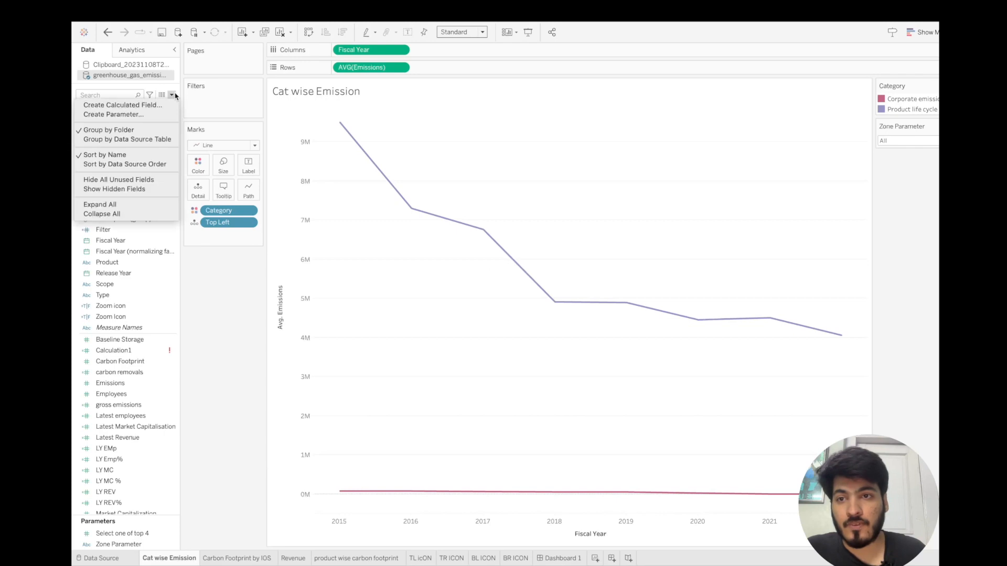
left_click(150, 106)
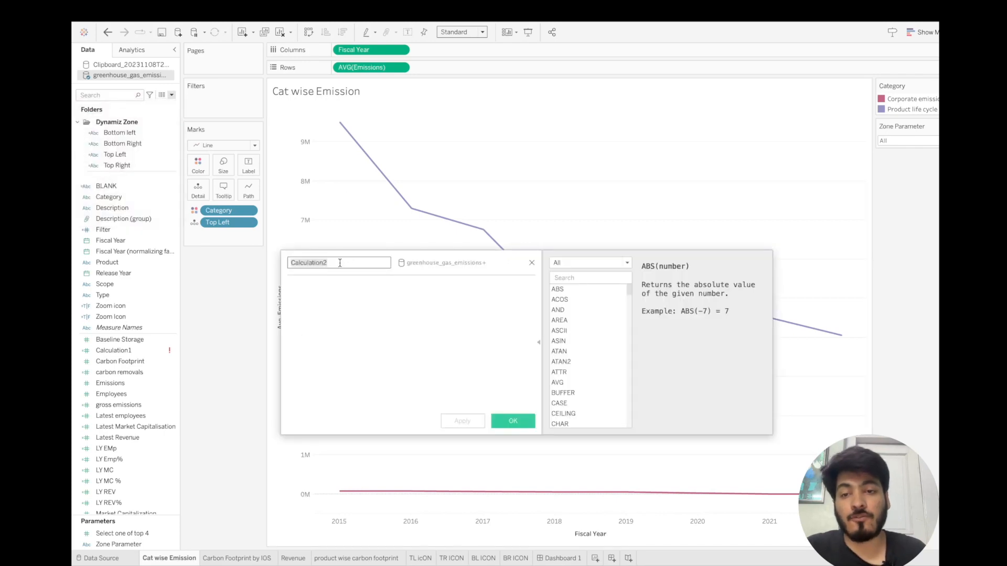
key("Caps_Lock")
type("TL")
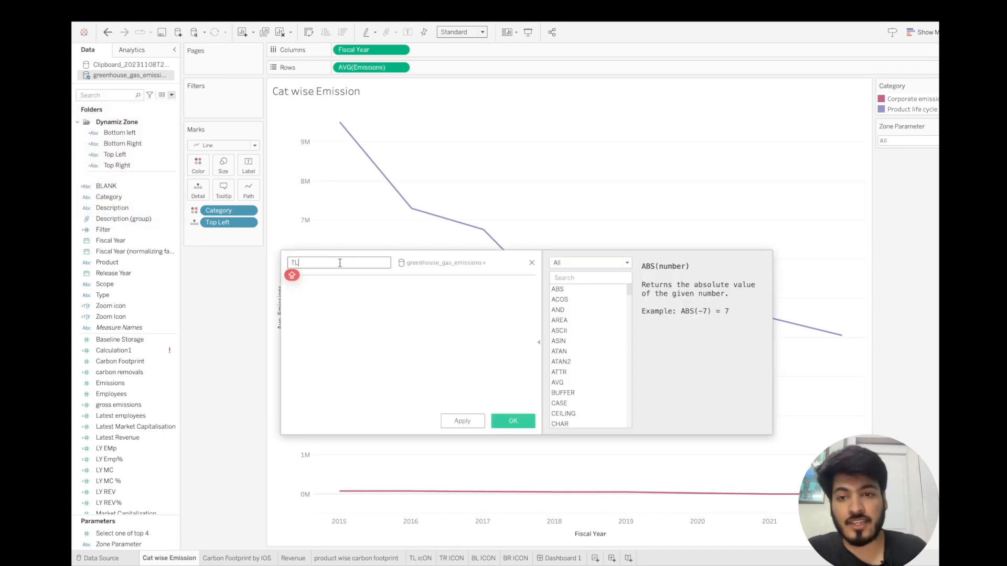
type(" V")
key("Caps_Lock")
type("isibility")
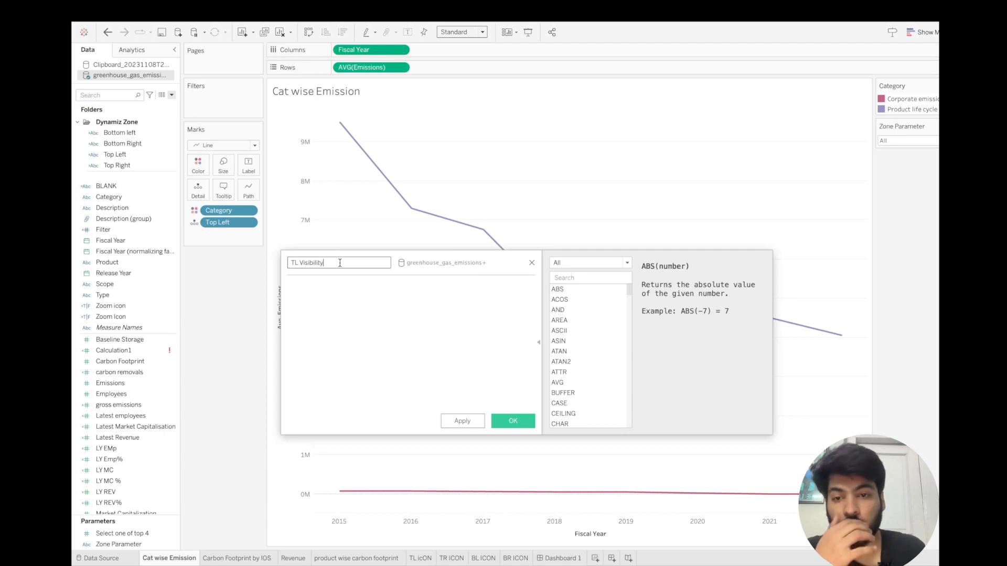
- Define TL Visibility as [Zone Parameter] IN ('All','Top Left') and save the calculation
left_click(330, 305)
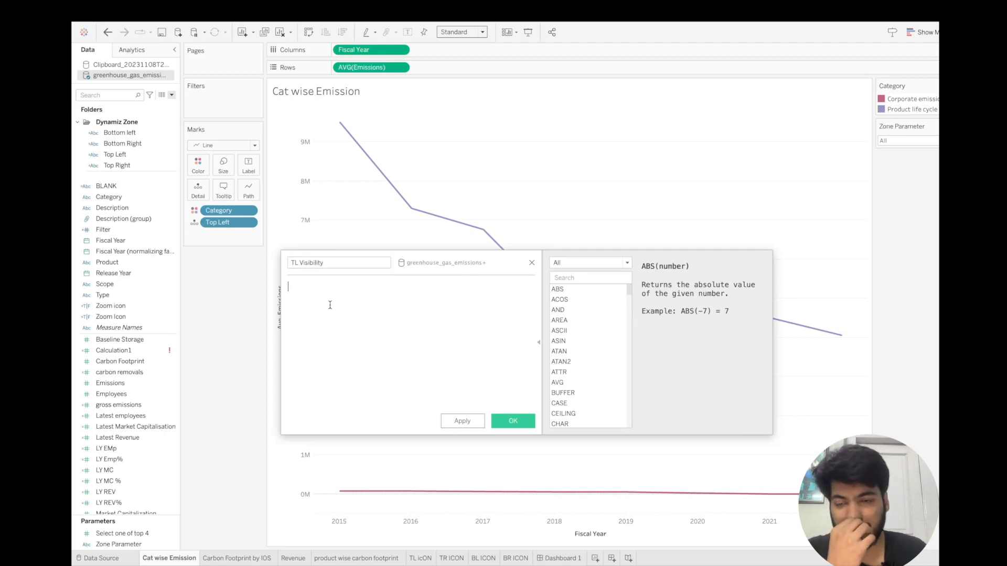
left_click_drag(118, 544, 346, 352)
type("IN ('All',")
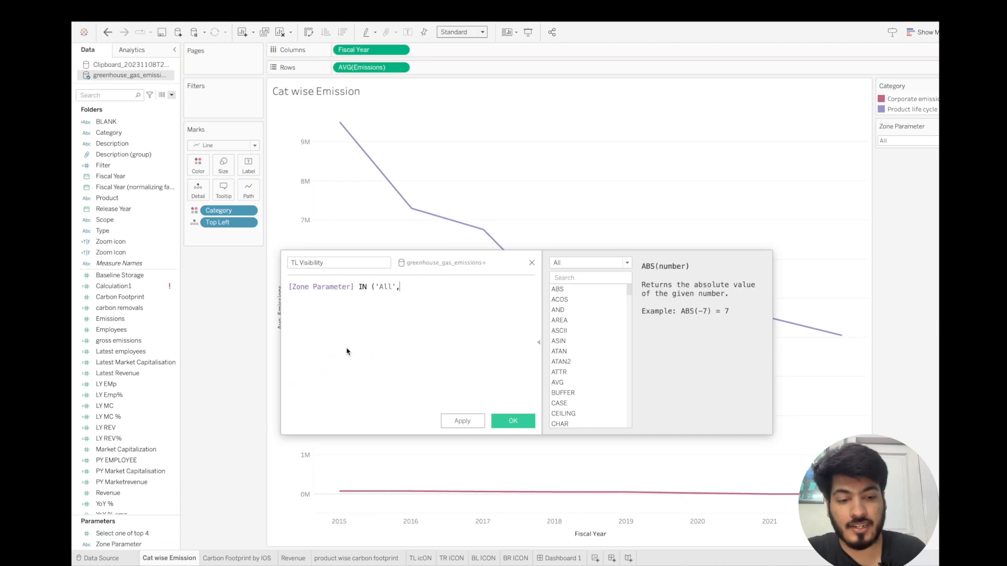
type("'Top Left'")
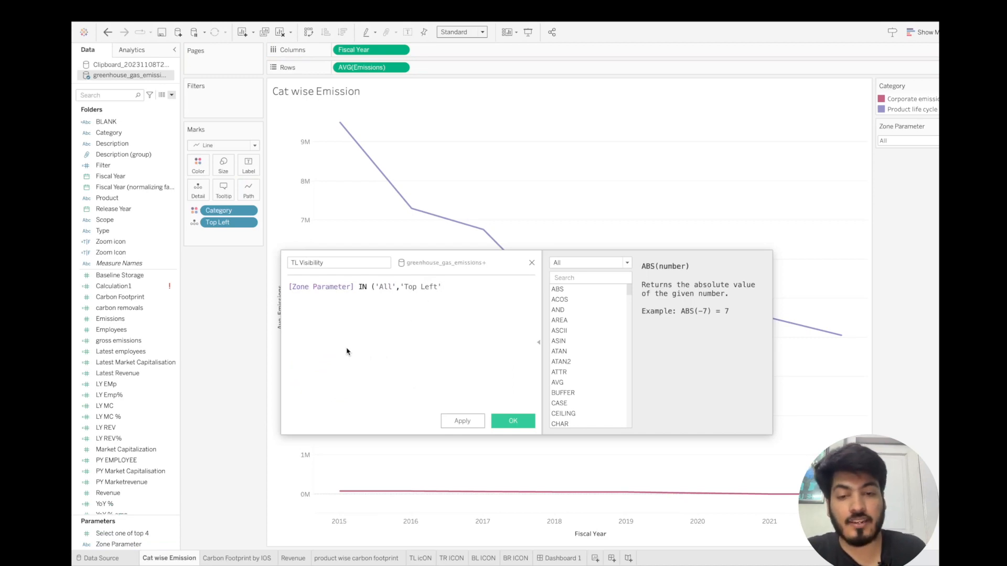
left_click(461, 421)
left_click(508, 422)
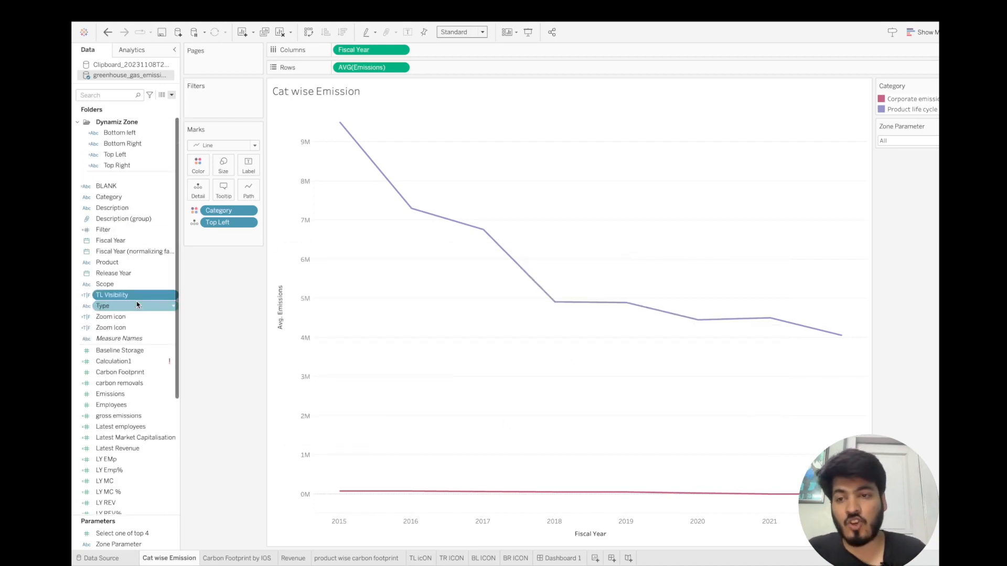
- Duplicate the TL Visibility field and rename the copy as TR Visibility
left_click(173, 296)
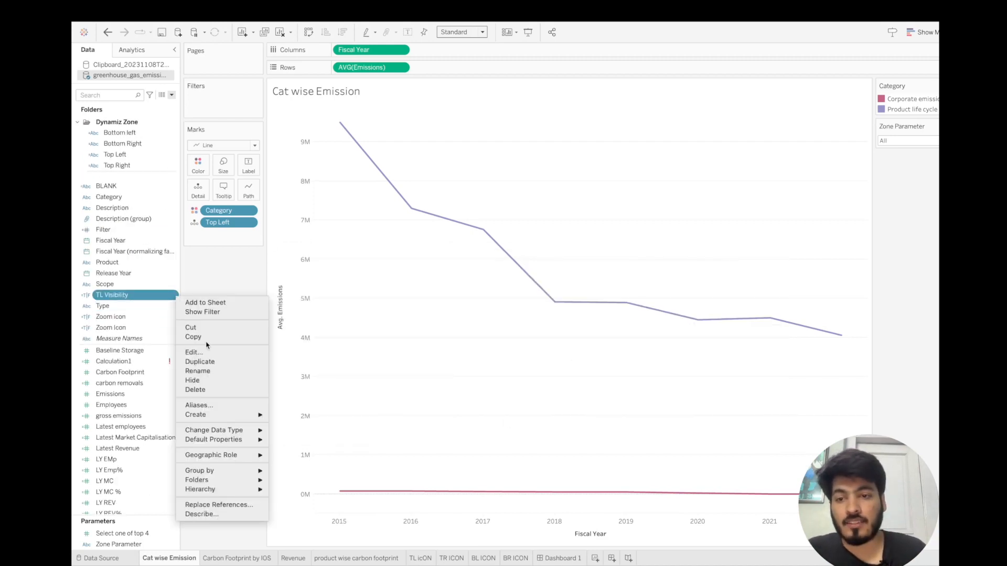
left_click(210, 361)
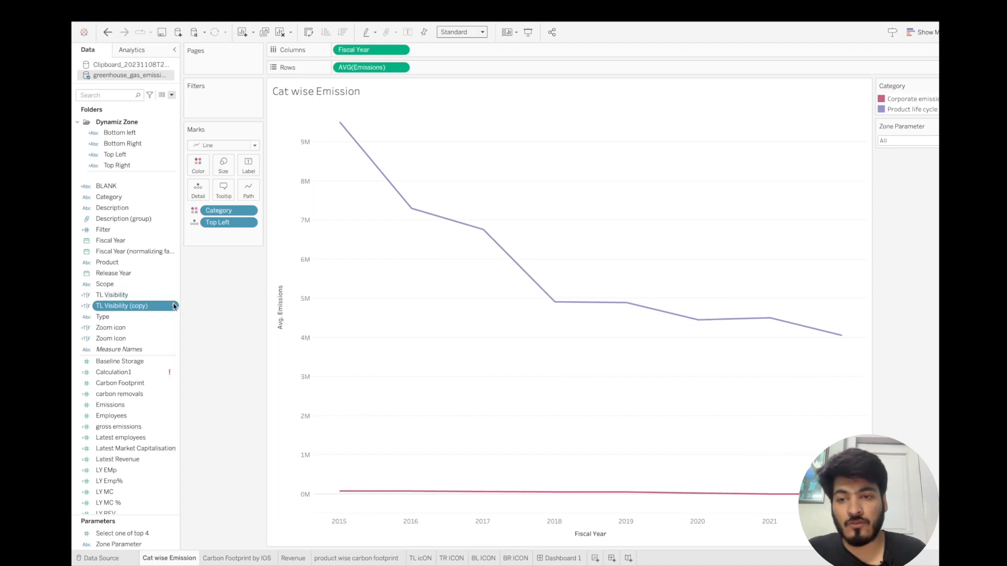
left_click(175, 306)
left_click(210, 362)
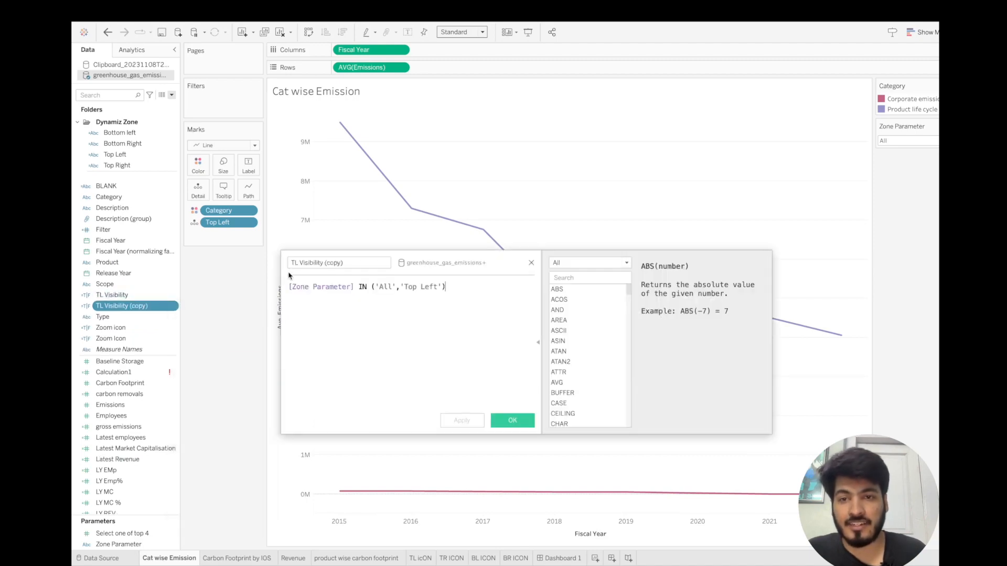
key("BackSpace")
key("BackSpace")
type("R")
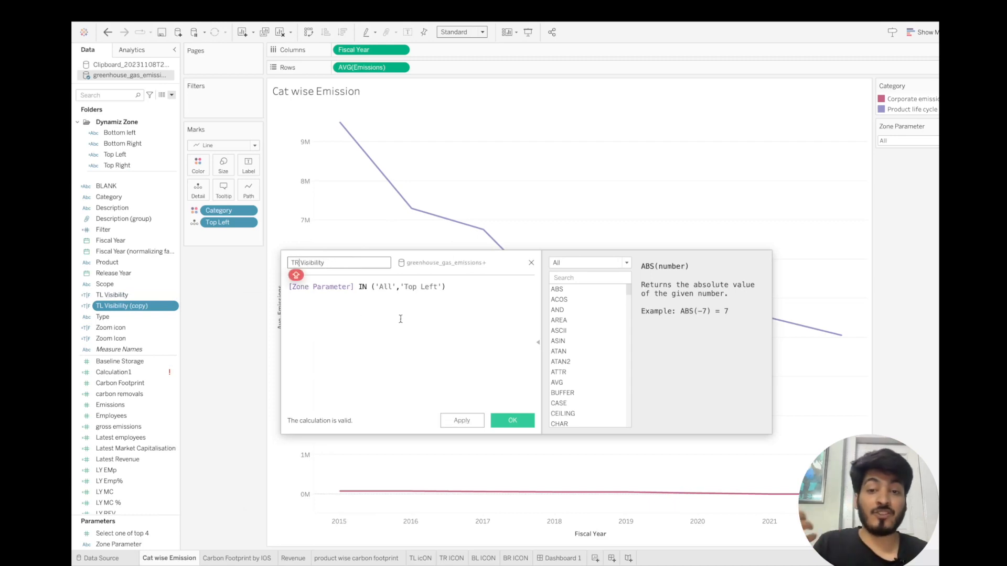
- Change the TR Visibility formula to [Zone Parameter] IN ('All','Top Right') and save it
left_click(440, 284)
key("BackSpace")
key("BackSpace")
key("BackSpace")
key("BackSpace")
key("BackSpace")
type("rIGH")
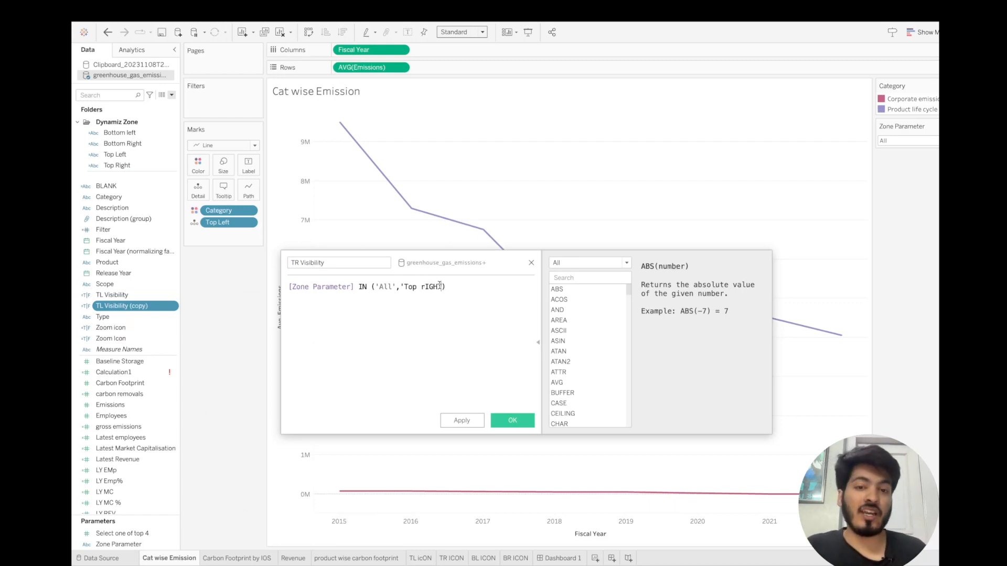
type("Right")
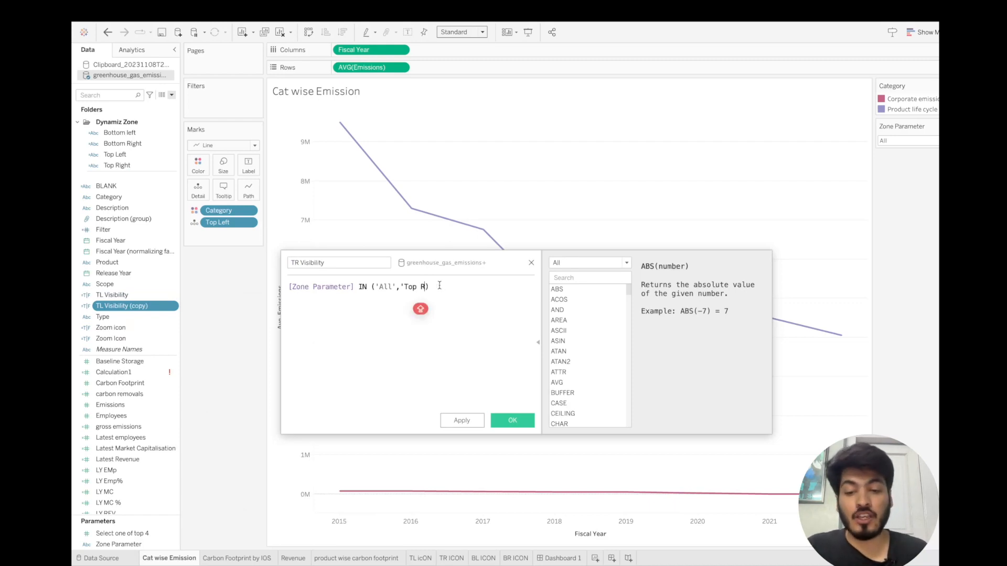
type("'")
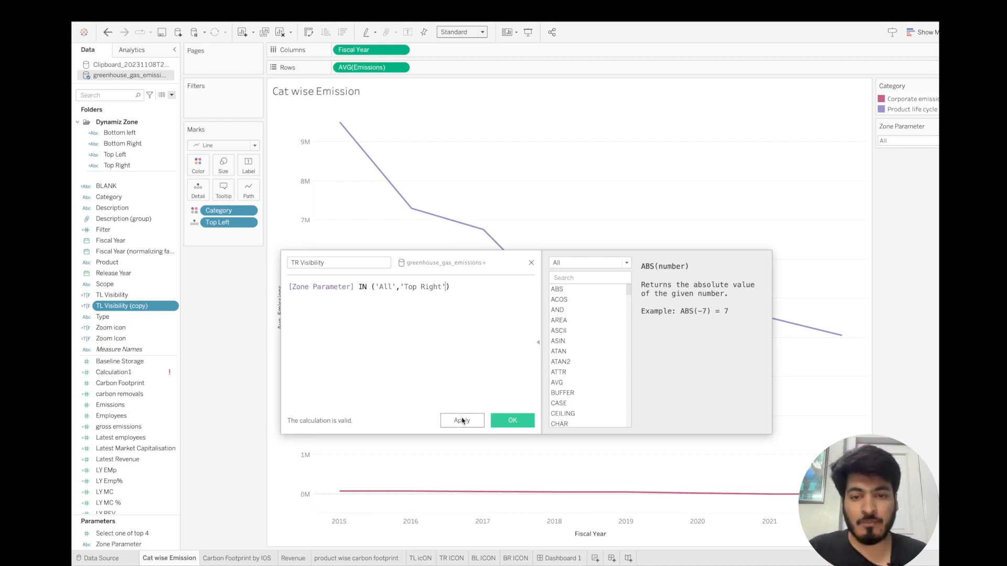
left_click(469, 420)
left_click(512, 420)
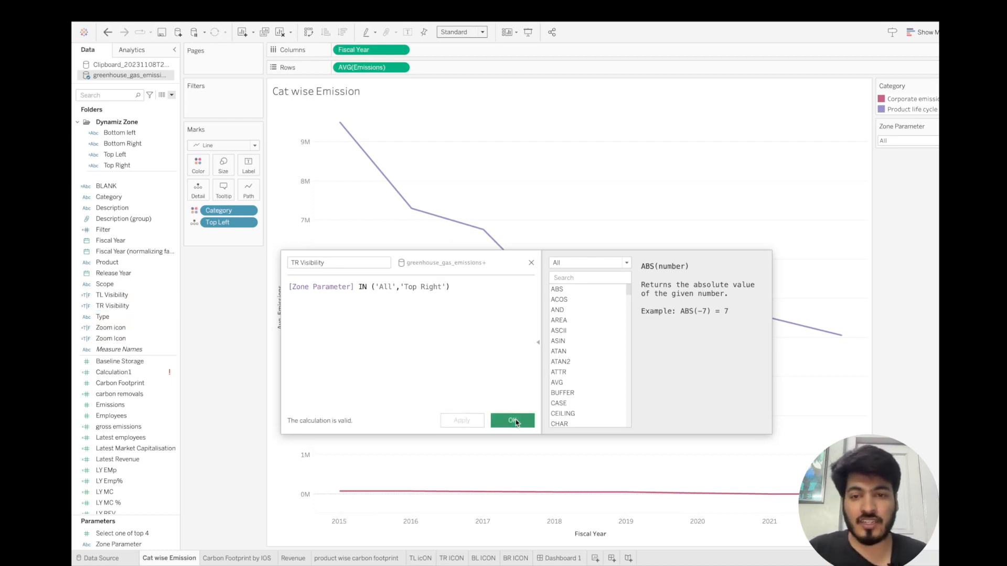
left_click(177, 306)
right_click(170, 309)
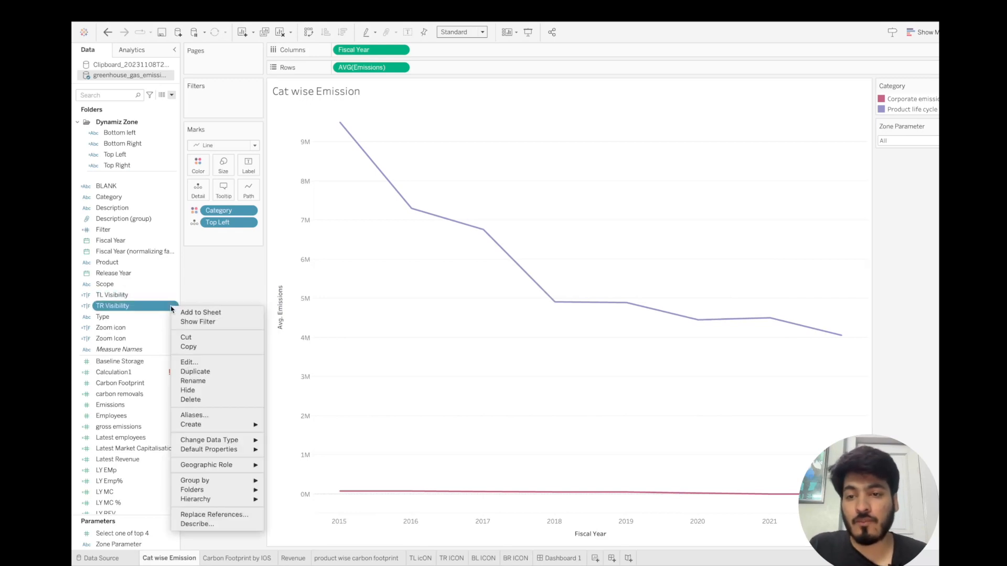
left_click(203, 363)
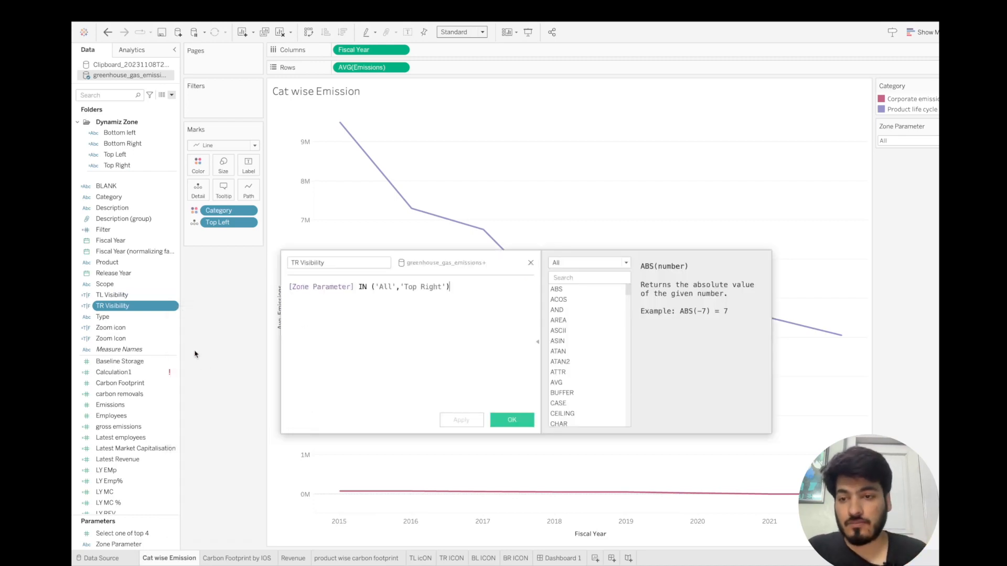
left_click(530, 262)
- Duplicate the TR Visibility field and rename the copy as BL Visibility
left_click(171, 309)
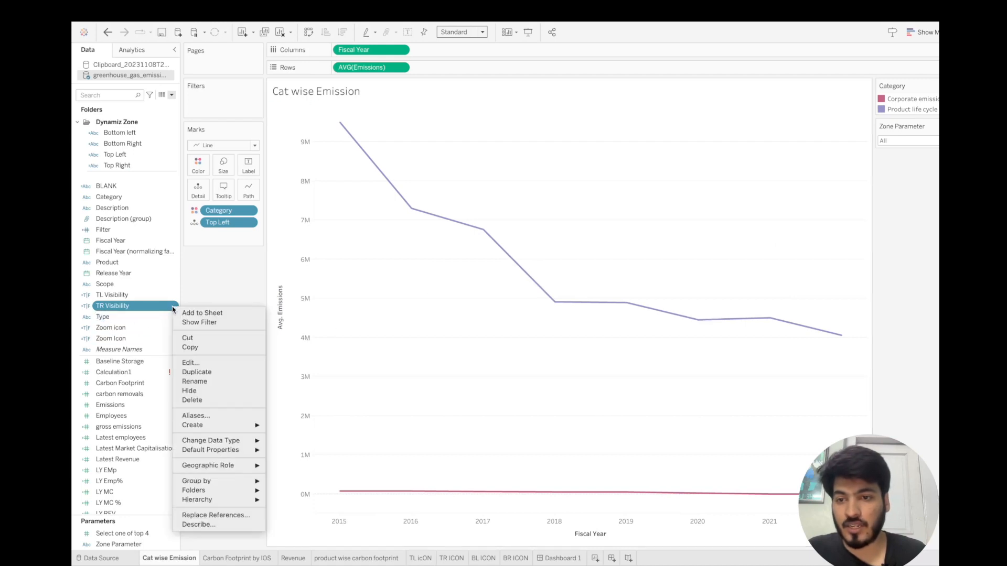
left_click(204, 371)
left_click(173, 317)
left_click(203, 372)
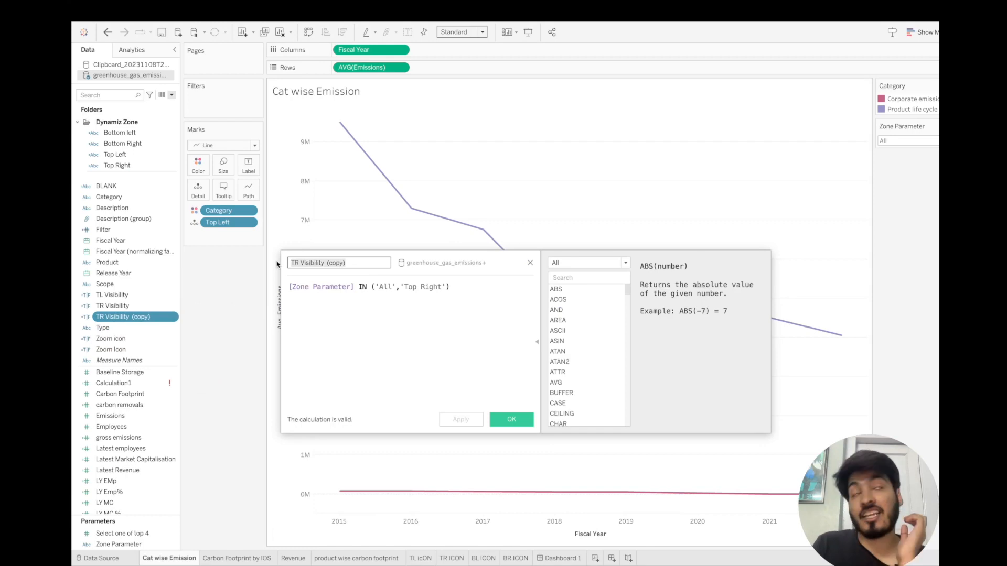
type("BL Visibility")
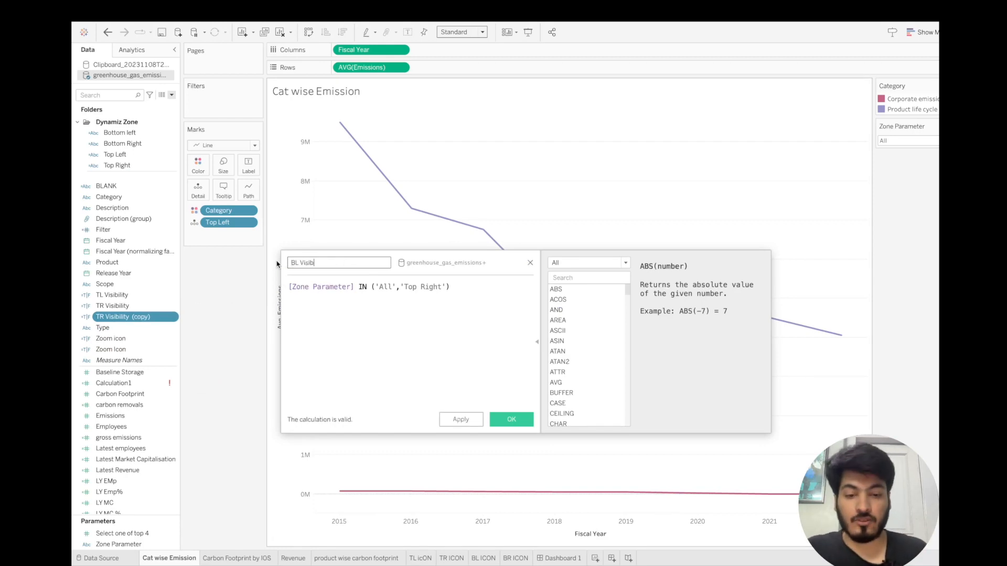
- Change the BL Visibility formula to [Zone Parameter] IN ('All','Bottom Left') and save it
left_click(441, 286)
key("alt+BackSpace")
key("alt+BackSpace")
type("Bottom Left")
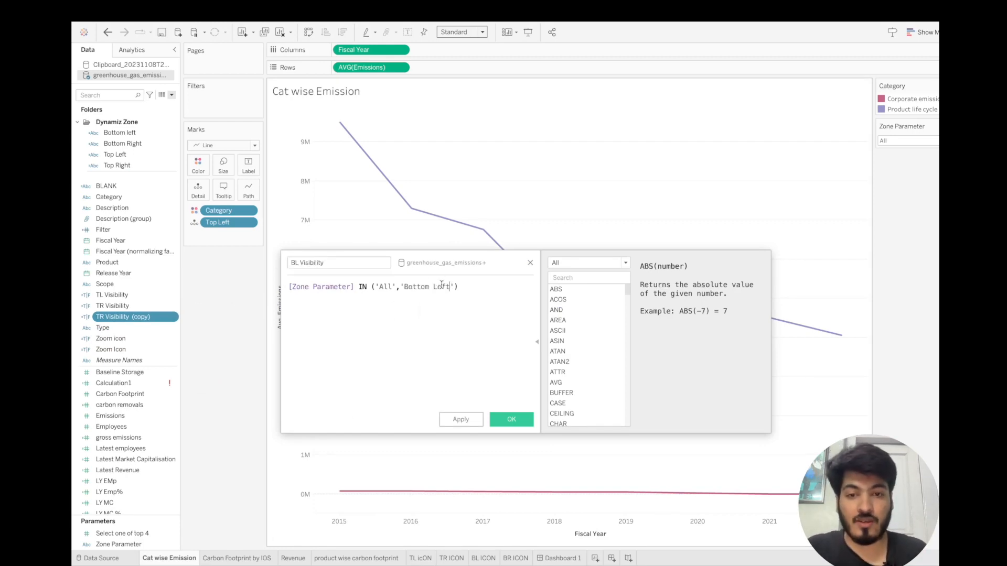
left_click(468, 423)
left_click(495, 421)
- Duplicate the BL Visibility field and rename the copy as BR Visibility
left_click(174, 186)
left_click(203, 254)
left_click(173, 197)
left_click(202, 254)
triple_click(293, 265)
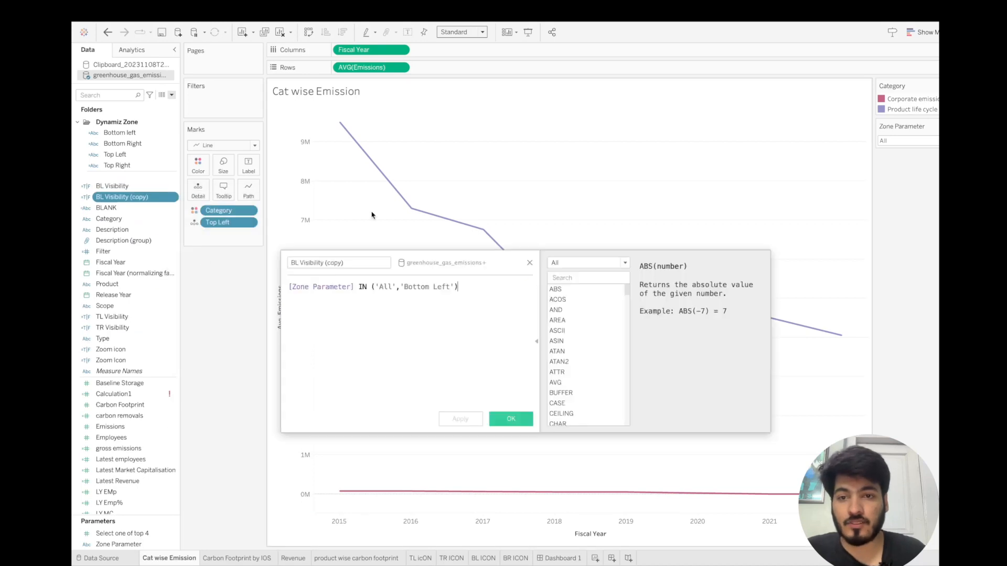
key("BackSpace")
type("BR Visibility")
- Change the BR Visibility formula to [Zone Parameter] IN ('All','Bottom Right') and save it
left_click(451, 287)
key("alt+BackSpace")
type("Right")
left_click(464, 419)
left_click(509, 421)
left_click(173, 328)
left_click(204, 384)
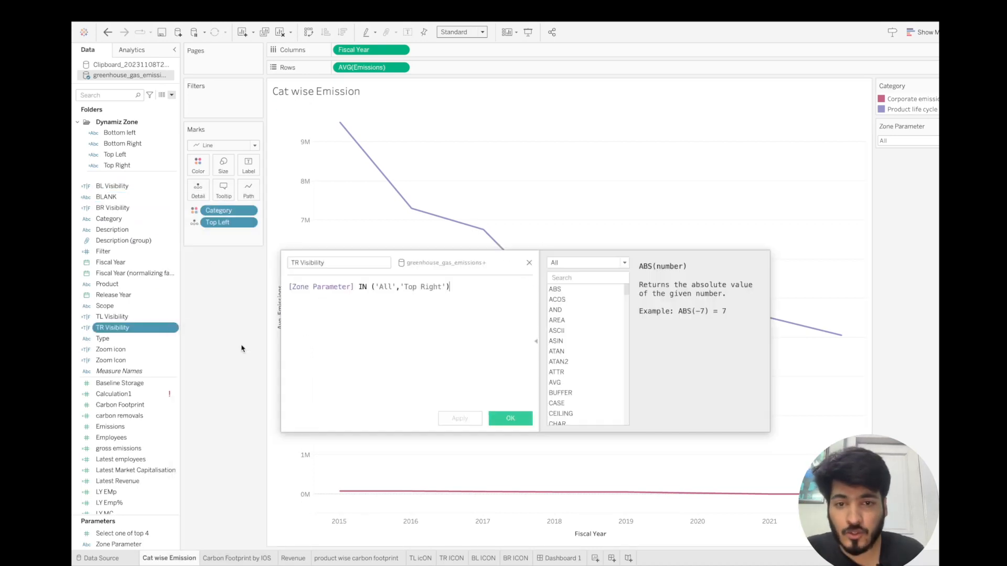
left_click(529, 262)
- Add the TL, TR, BL and BR Visibility fields together to the Dynamiz Zone folder
left_click(159, 317)
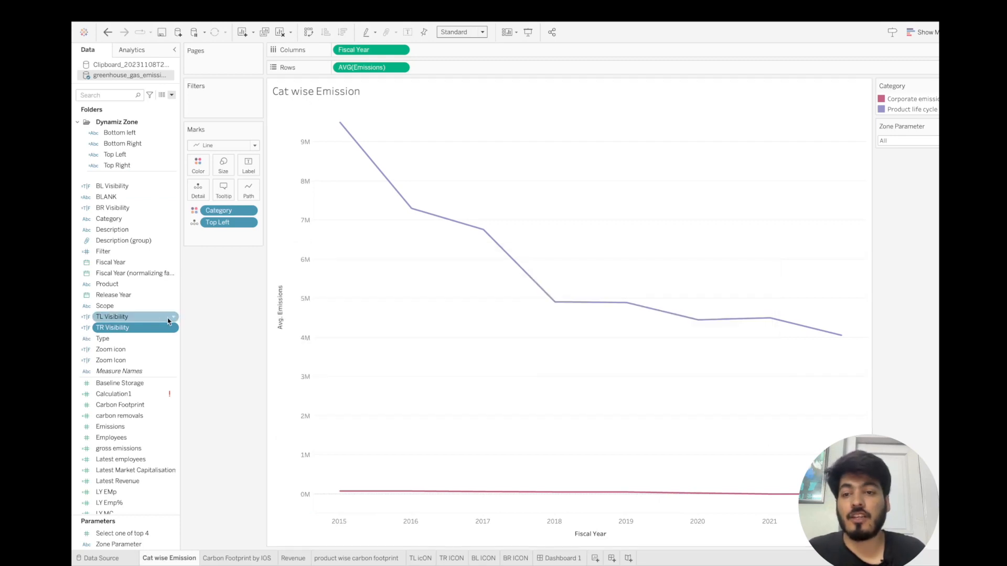
left_click(158, 327, "ctrl")
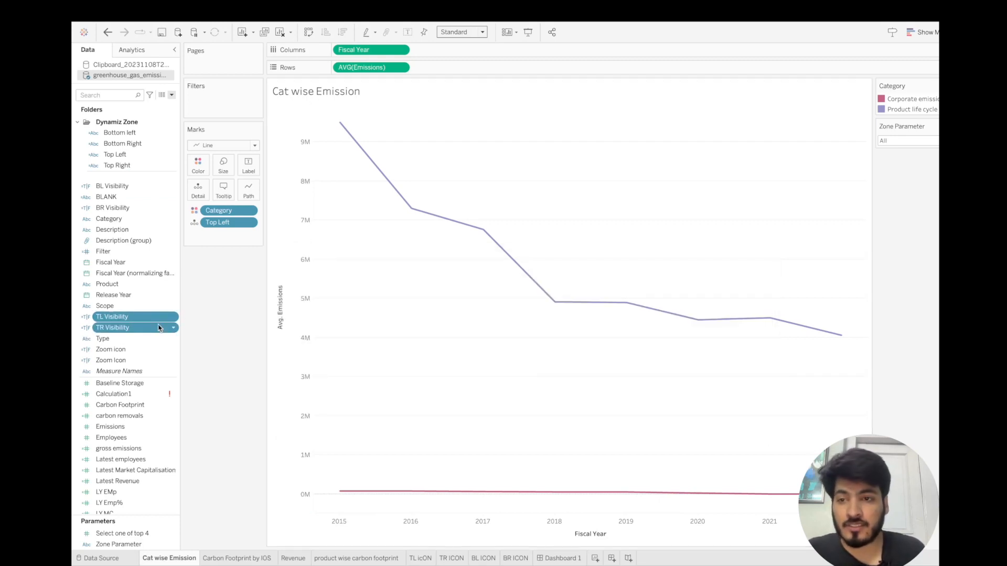
left_click(122, 186, "ctrl")
left_click(128, 208, "ctrl")
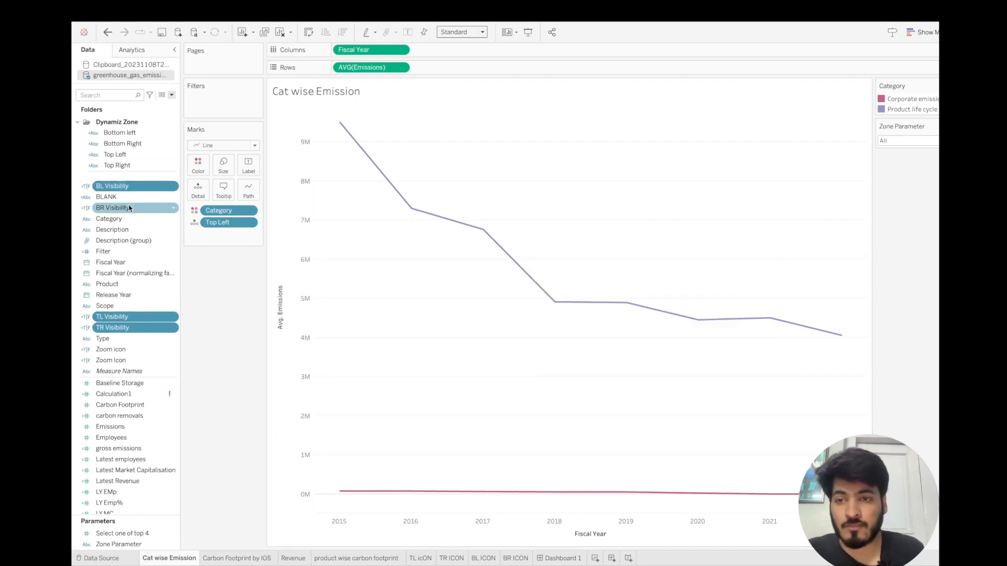
left_click(173, 209)
mouse_move(229, 336)
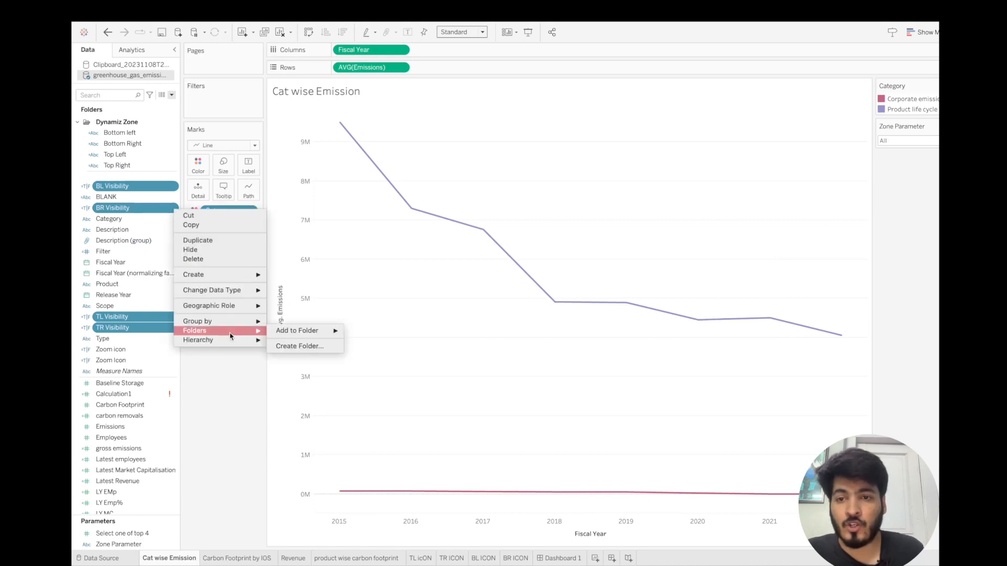
mouse_move(320, 333)
left_click(368, 334)
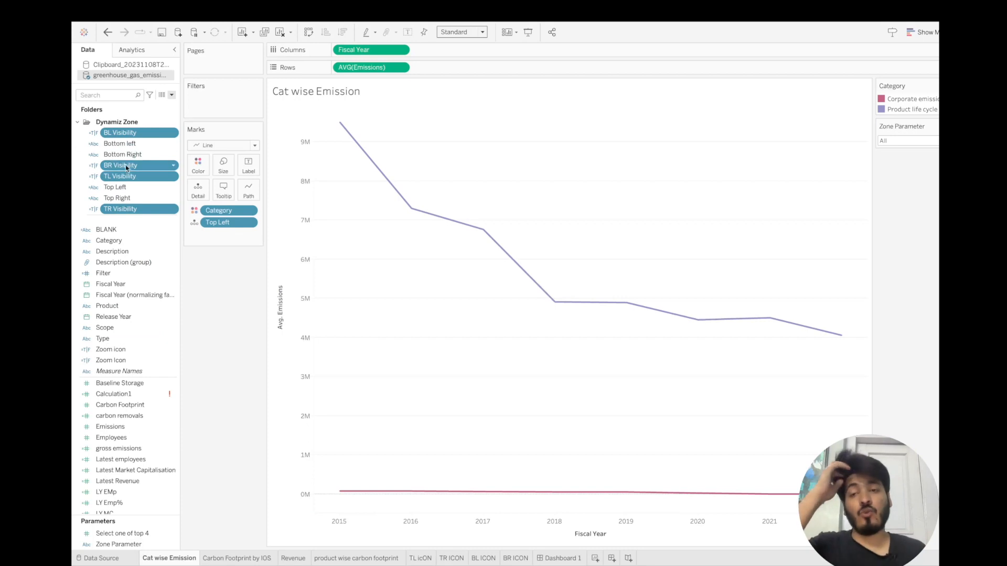
- Filter the field list to show only calculations
left_click(77, 123)
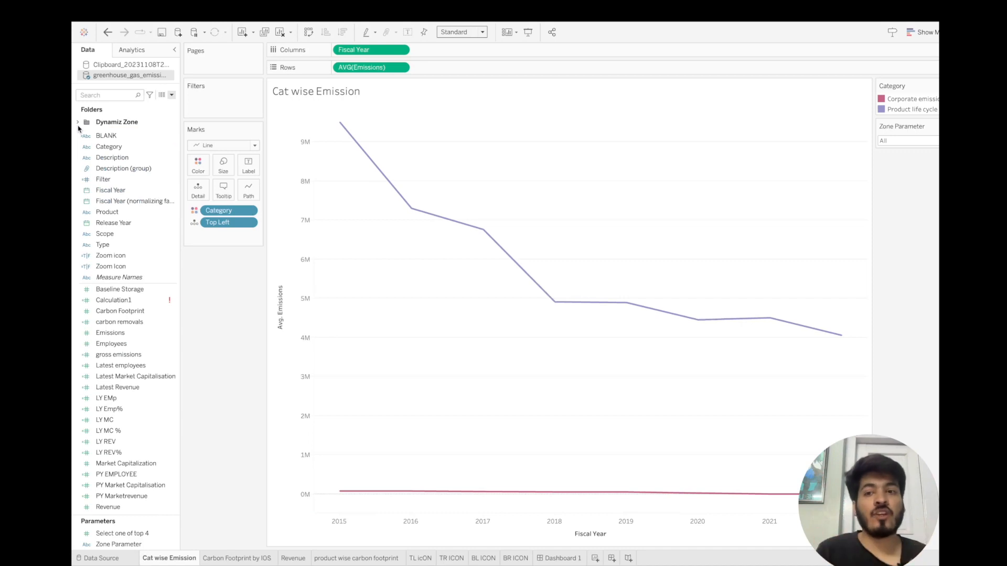
left_click(78, 124)
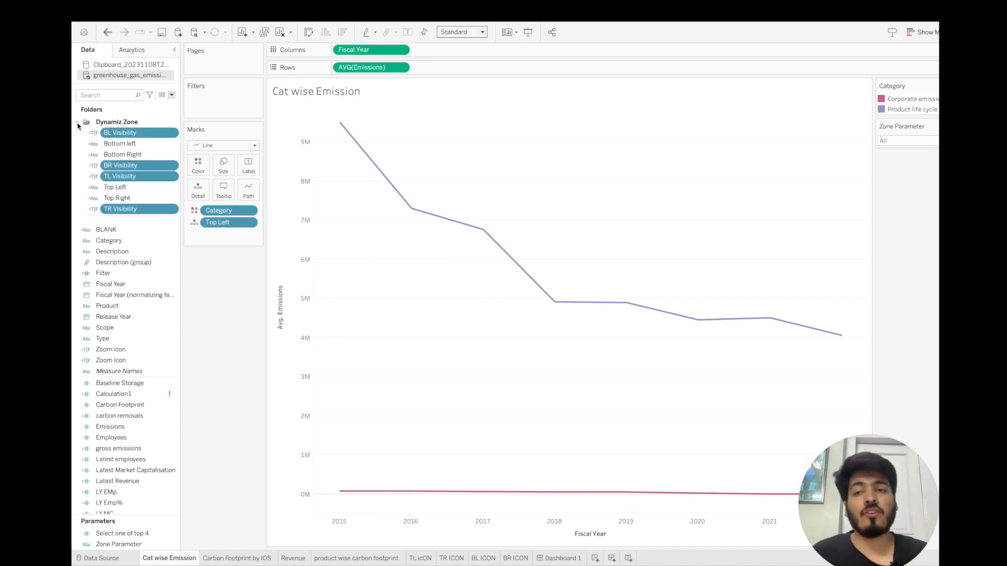
left_click(123, 134)
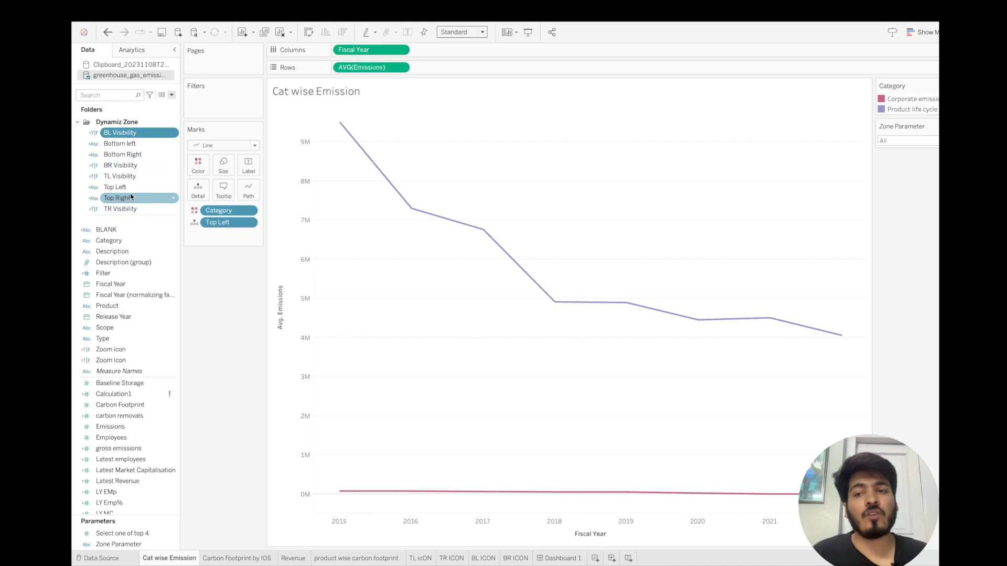
left_click(150, 95)
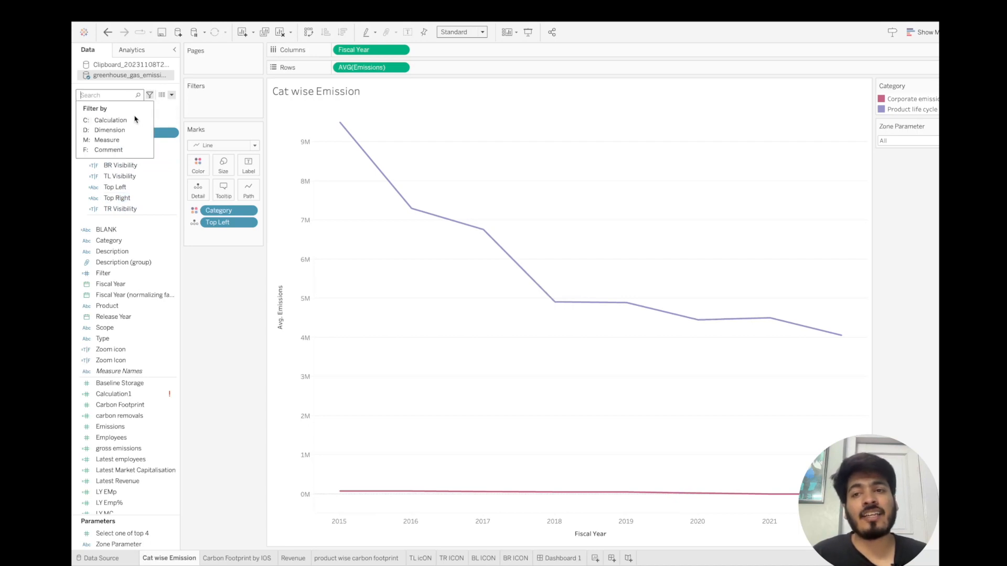
left_click(138, 119)
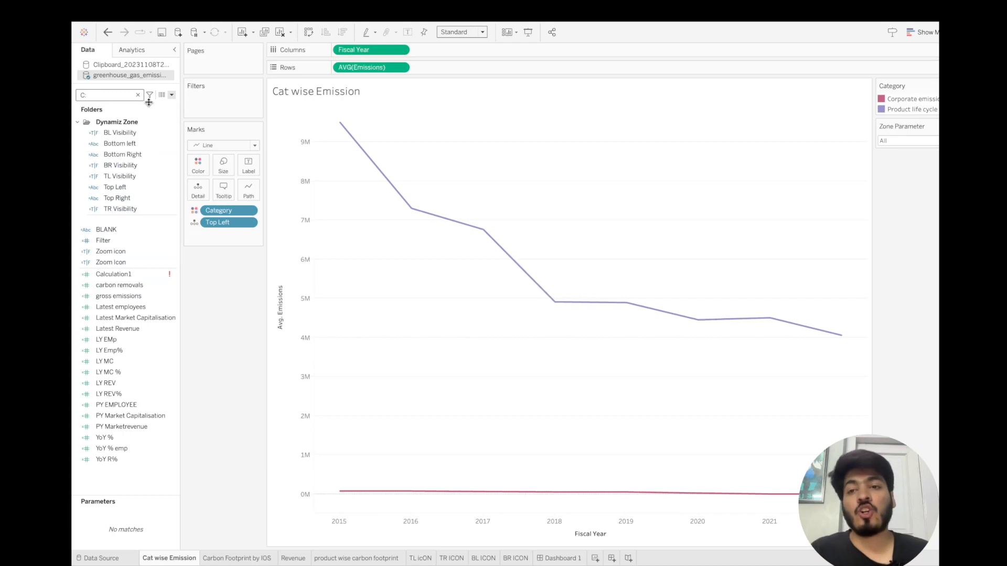
- Clear the field search, and on Dashboard 1 control the visibility of the Cat wise Emission chart's vertical container with TL Visibility
left_click(138, 95)
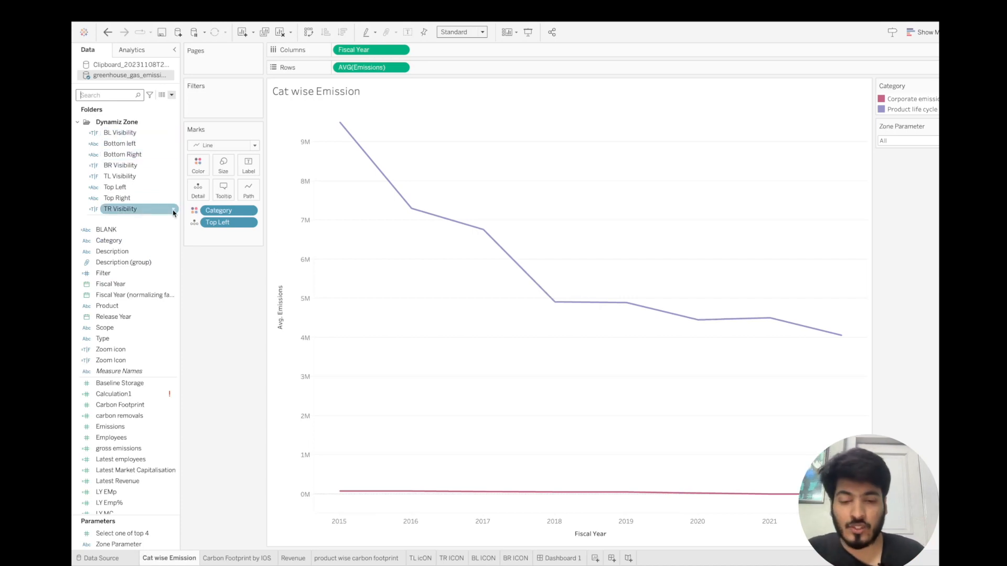
left_click(559, 558)
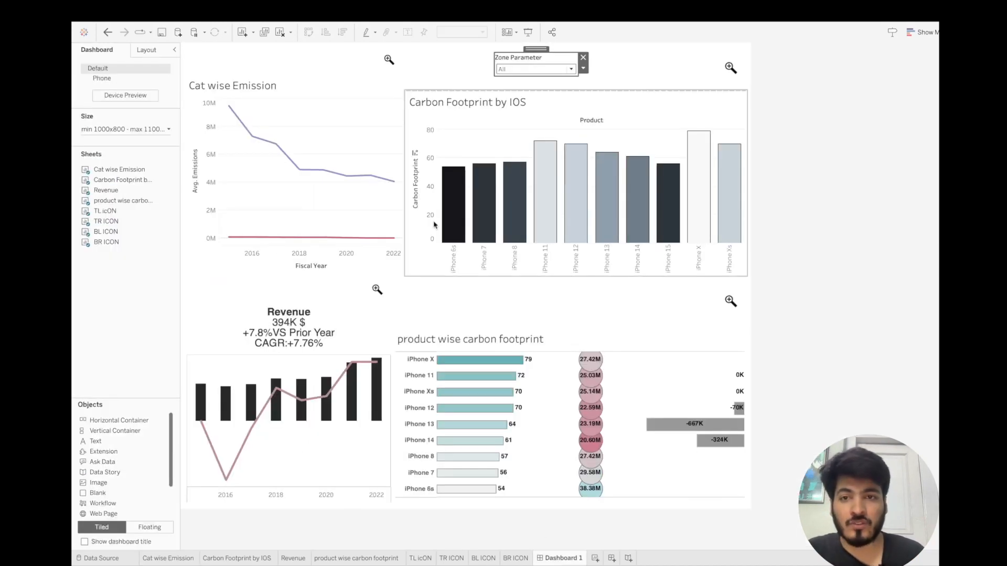
left_click(360, 124)
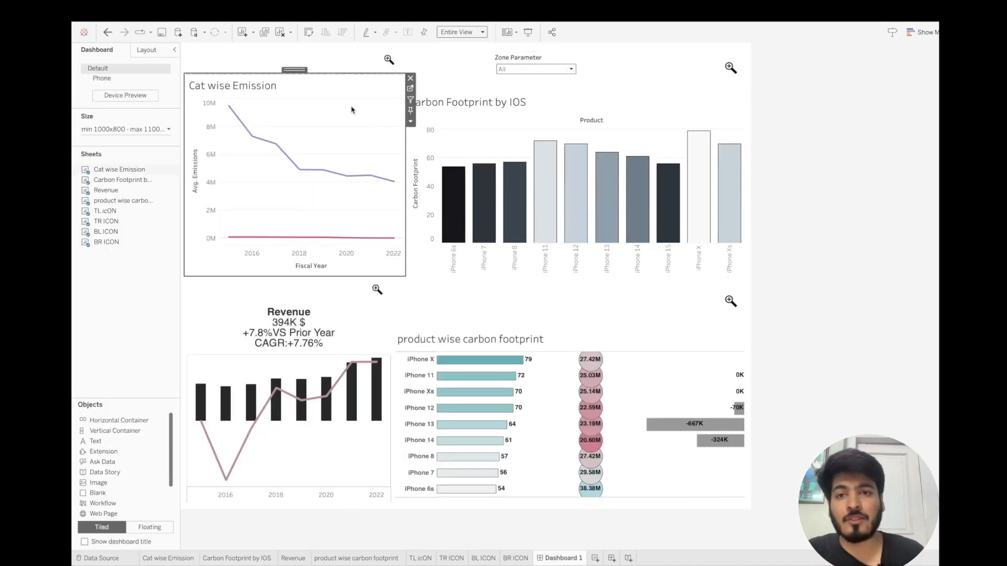
left_click(297, 73)
left_click(147, 50)
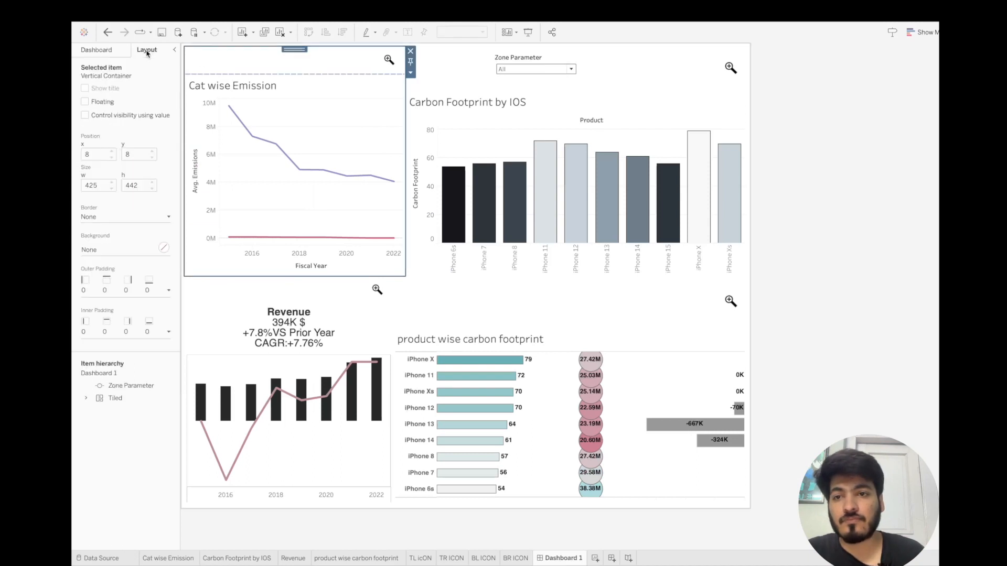
left_click(109, 117)
left_click(129, 128)
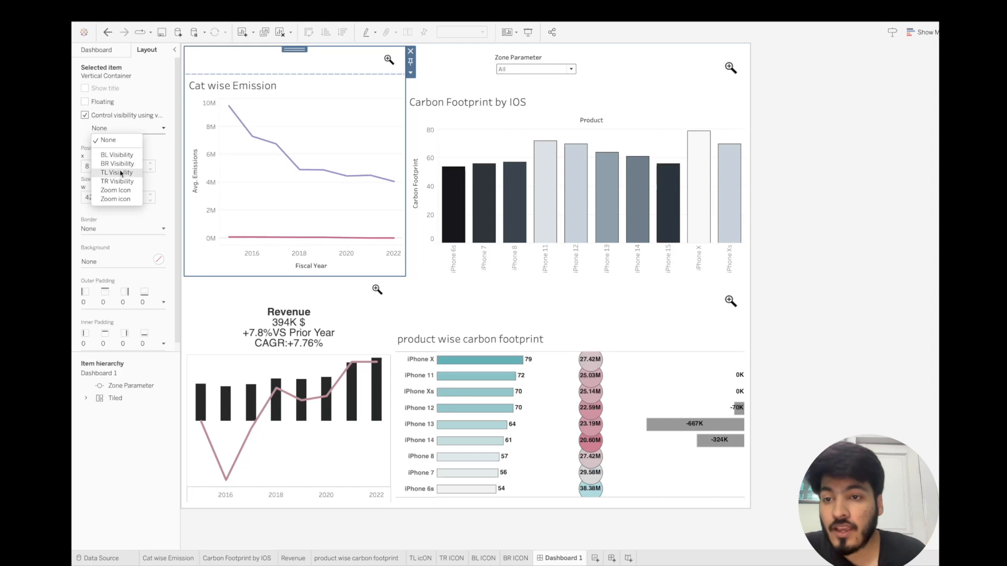
left_click(120, 173)
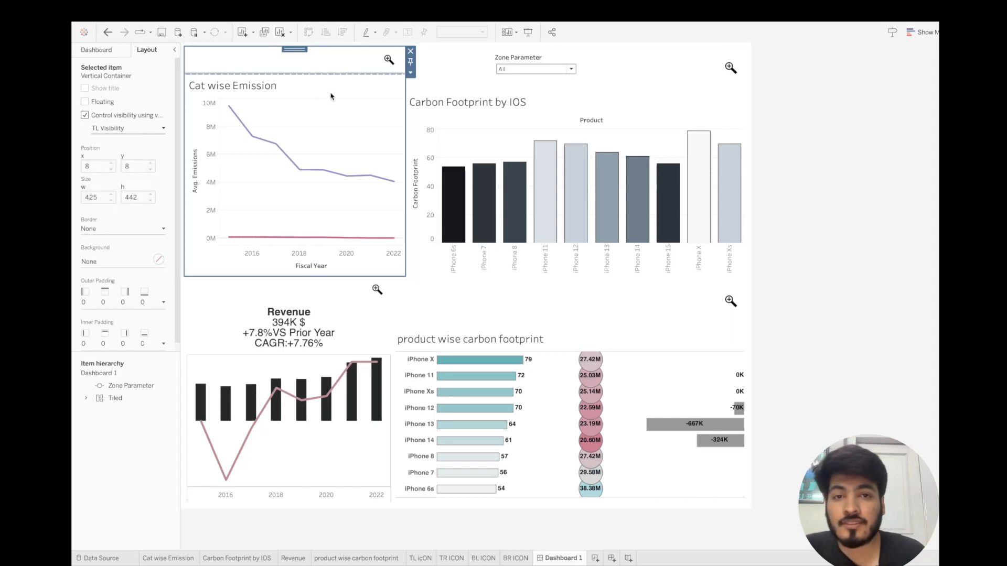
- Control the visibility of the vertical container holding the Carbon Footprint by IOS chart with TR Visibility
left_click(633, 97)
double_click(578, 86)
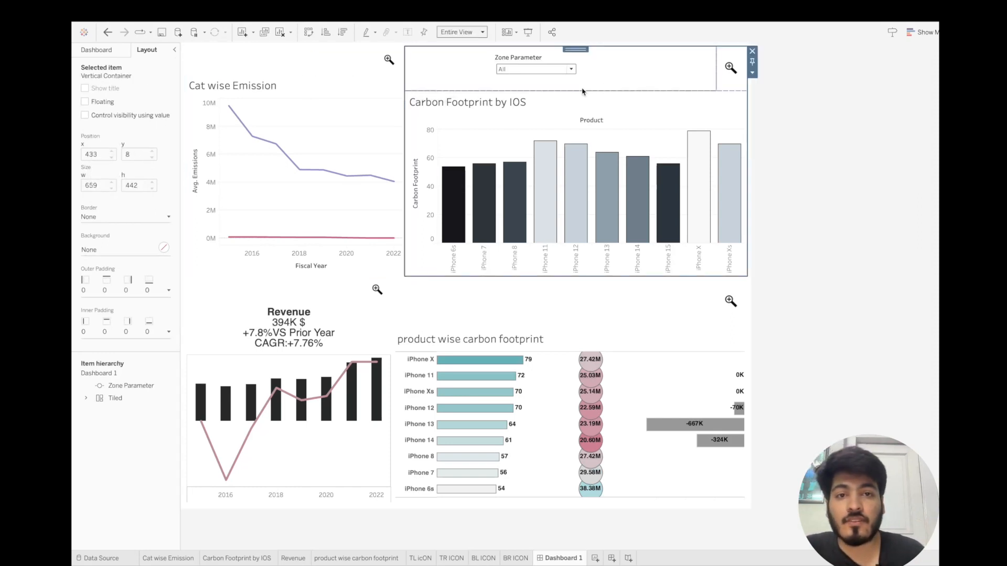
left_click(84, 115)
left_click(126, 128)
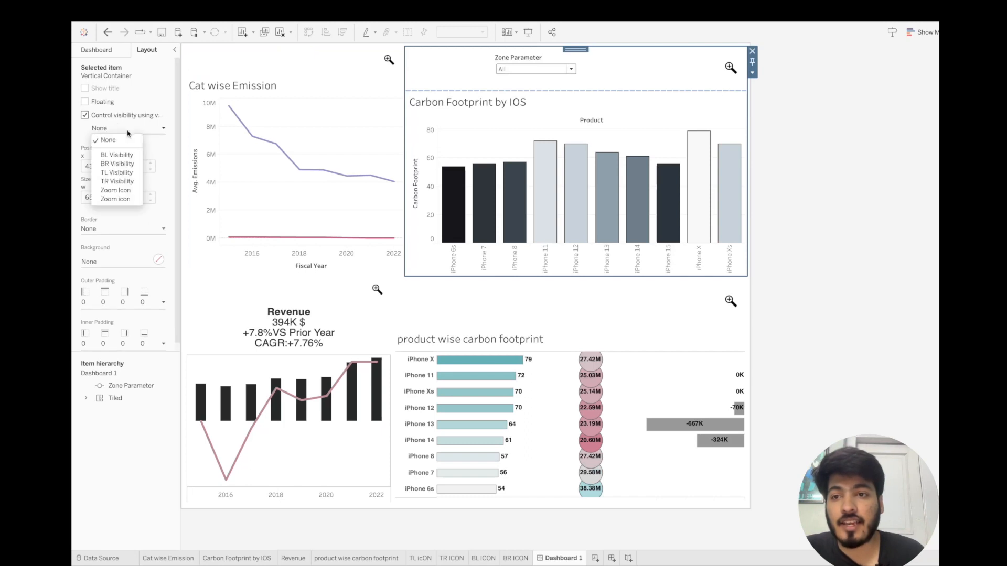
left_click(117, 181)
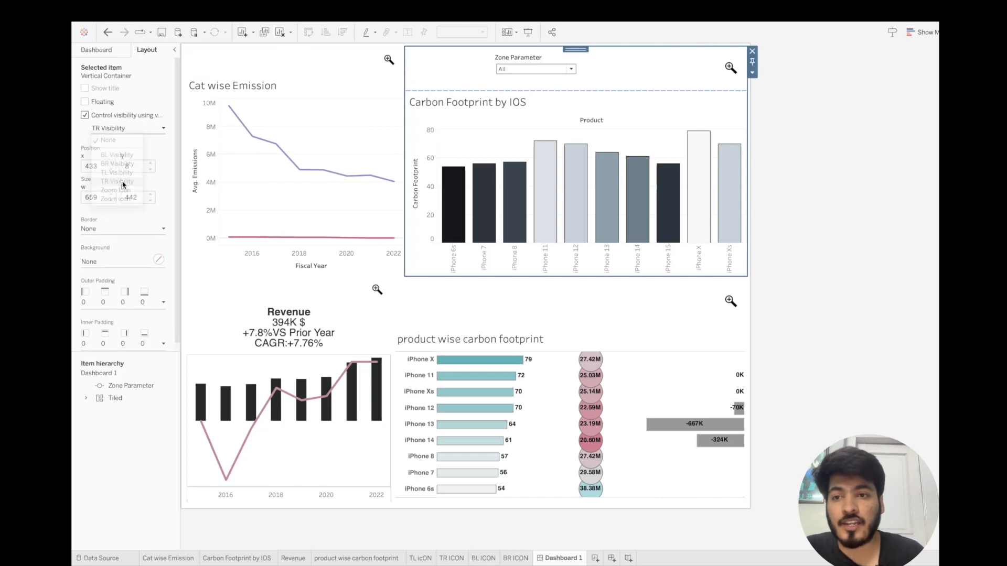
- Control the visibility of the vertical container holding the Revenue chart with BL Visibility
left_click(268, 290)
double_click(283, 289)
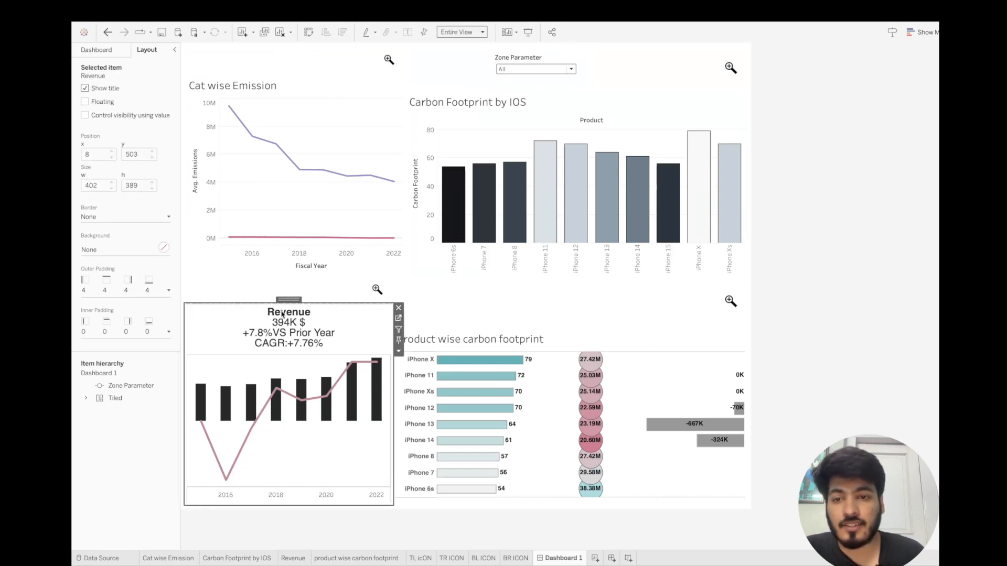
left_click(84, 115)
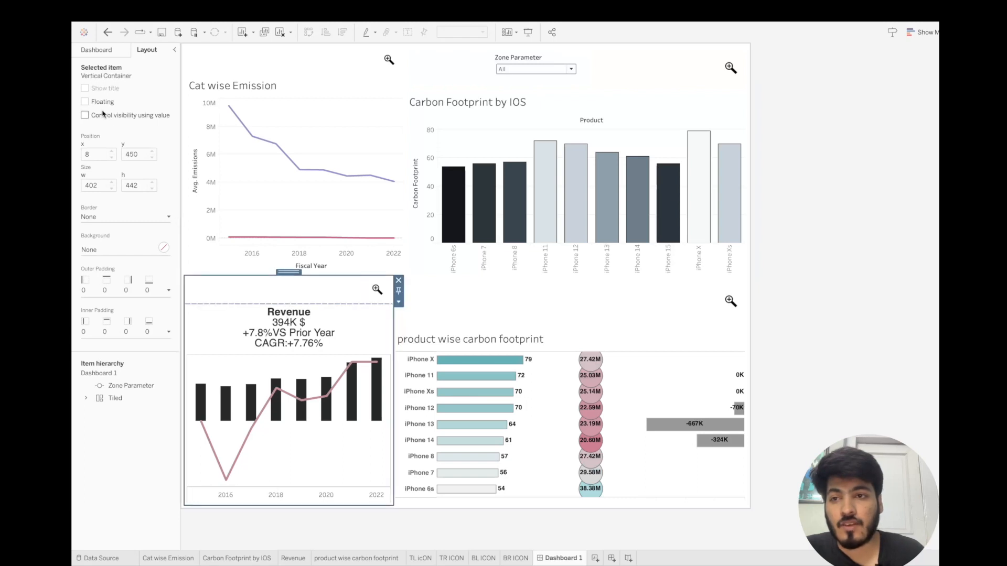
left_click(126, 129)
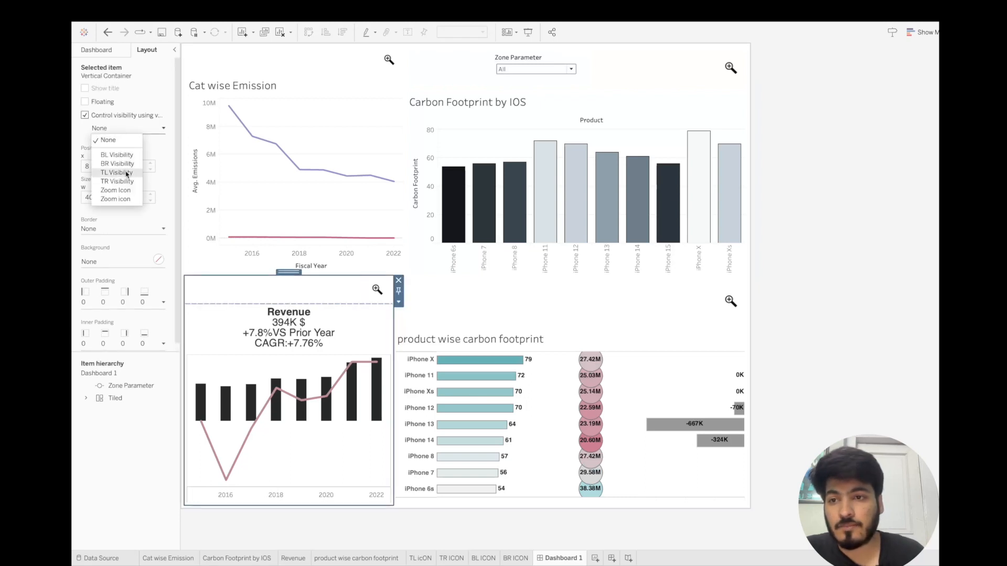
left_click(126, 156)
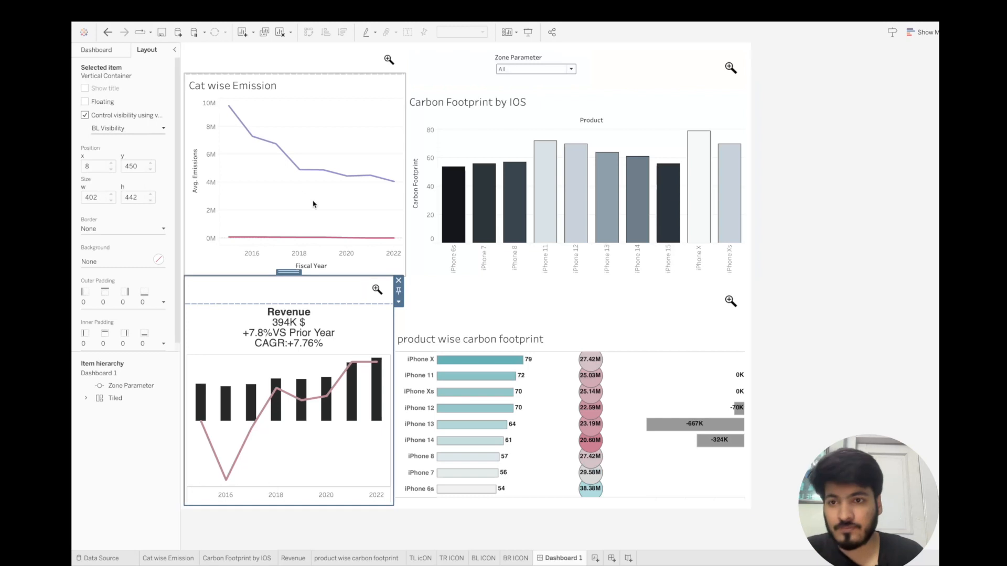
- Control the visibility of the vertical container holding the product wise carbon footprint chart with BR Visibility
left_click(547, 303)
left_click(562, 352)
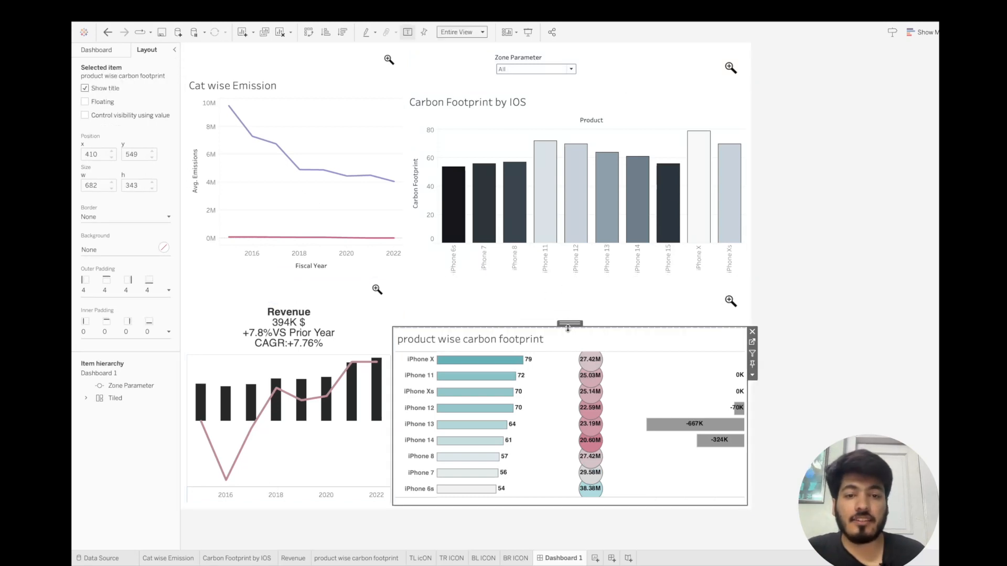
double_click(570, 324)
left_click(85, 115)
left_click(135, 130)
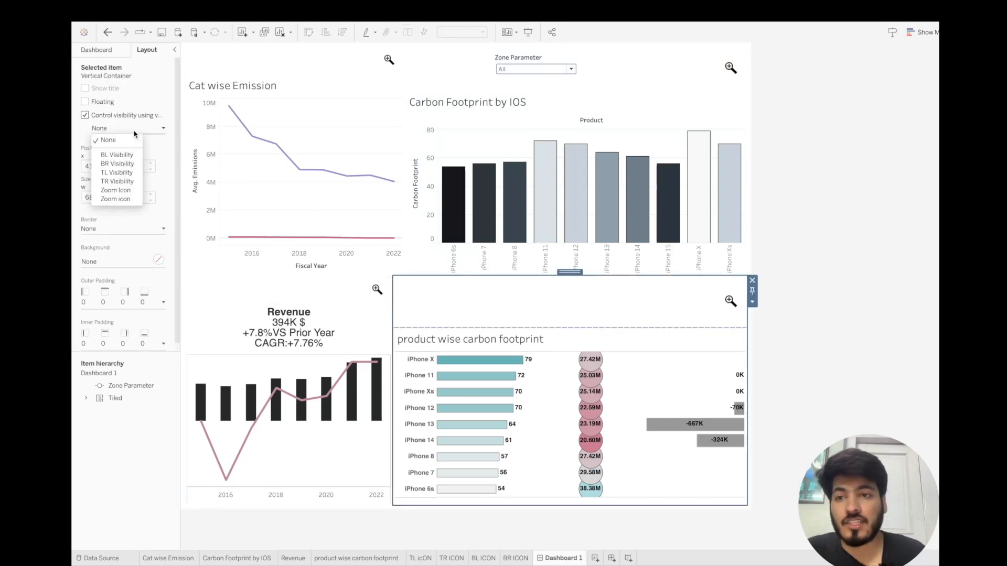
left_click(125, 166)
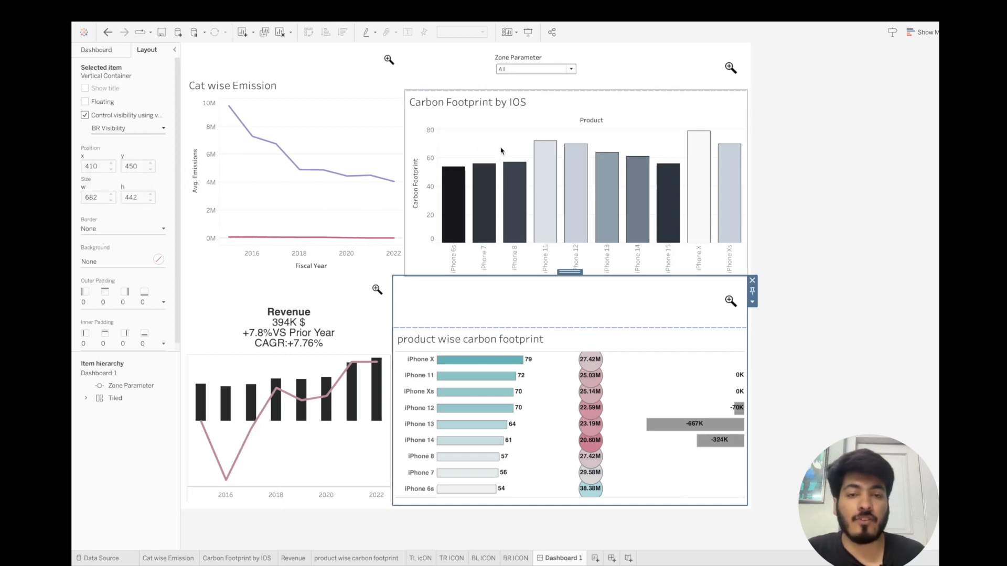
- Test the zones by setting the Zone Parameter to Top Left, Top Right, Bottom Left and Bottom Right in turn, ending on All
mouse_move(613, 3)
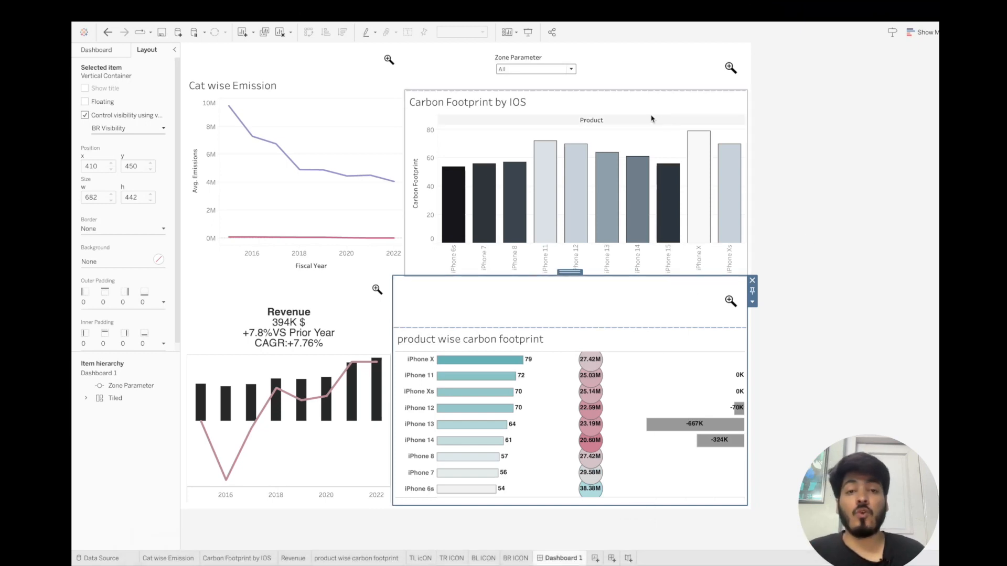
left_click(570, 69)
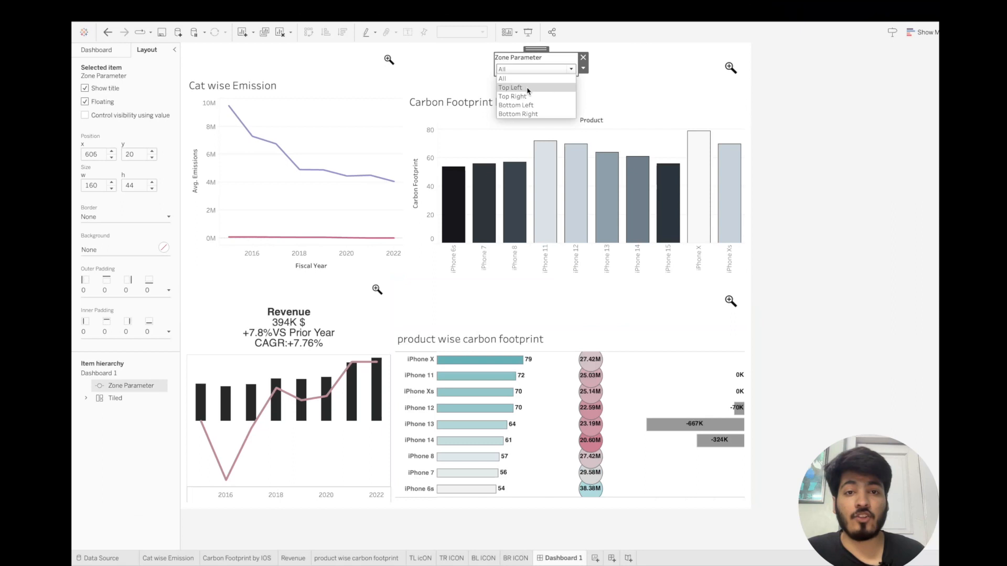
left_click(527, 88)
left_click(558, 72)
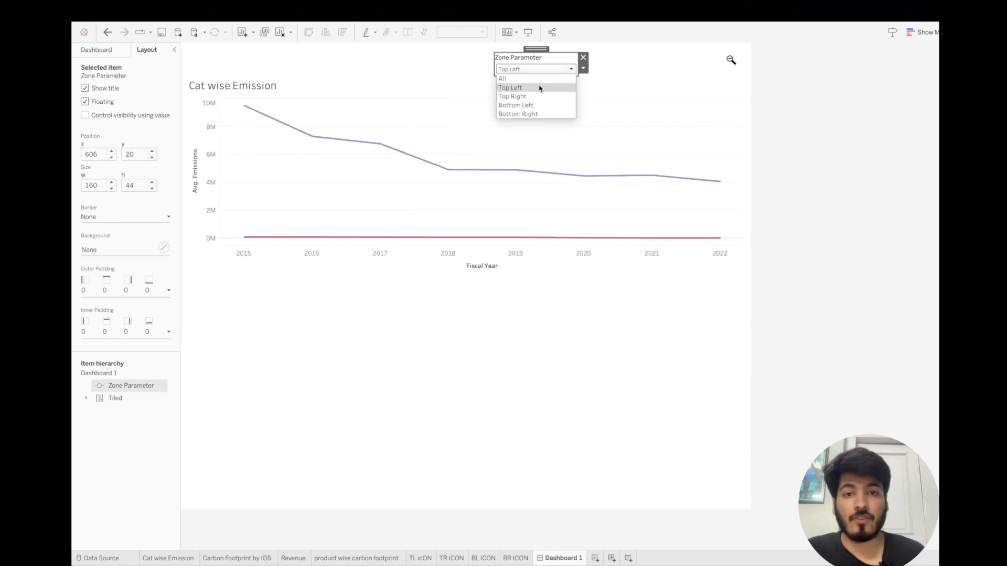
left_click(533, 95)
left_click(550, 71)
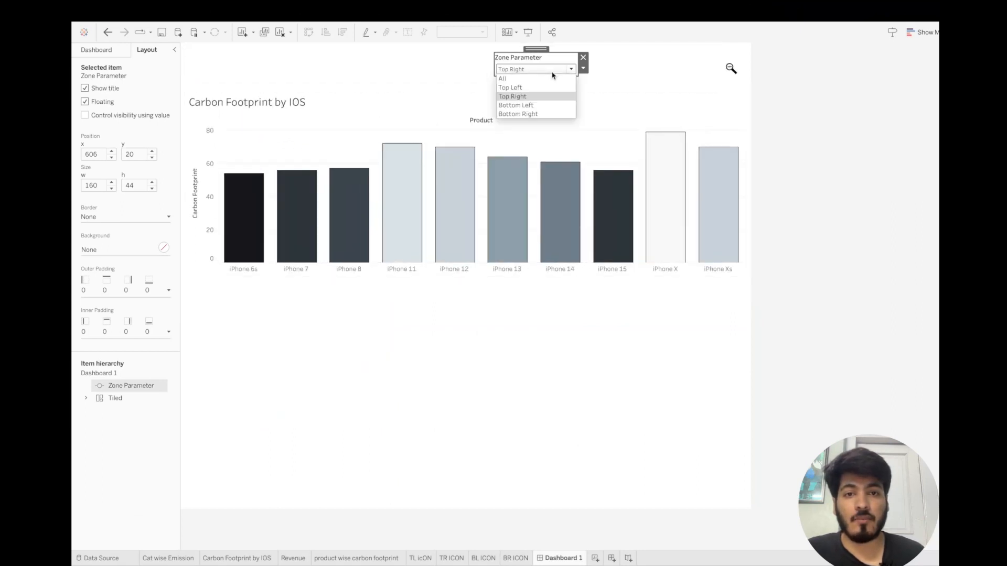
left_click(535, 105)
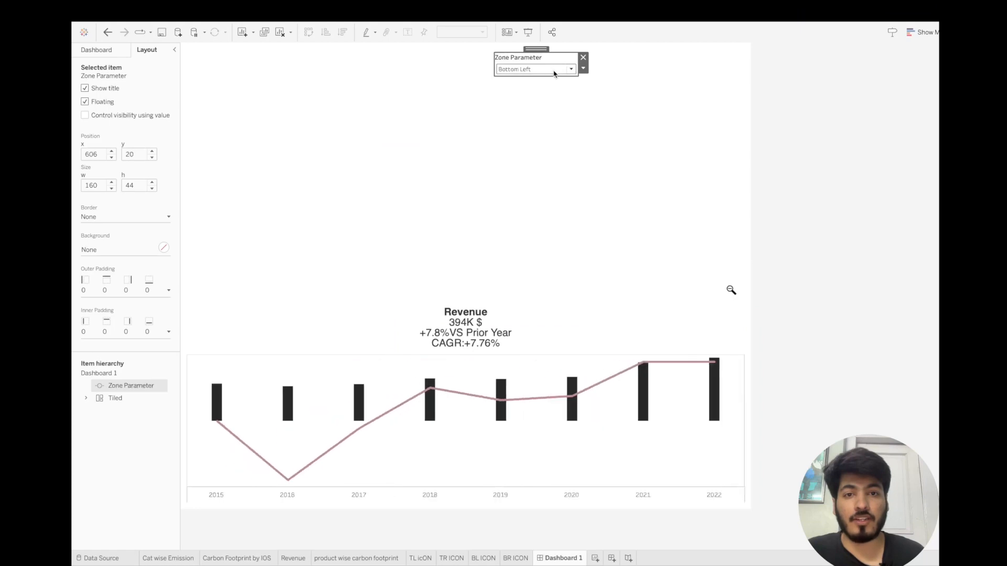
left_click(555, 71)
left_click(529, 113)
left_click(551, 73)
left_click(531, 77)
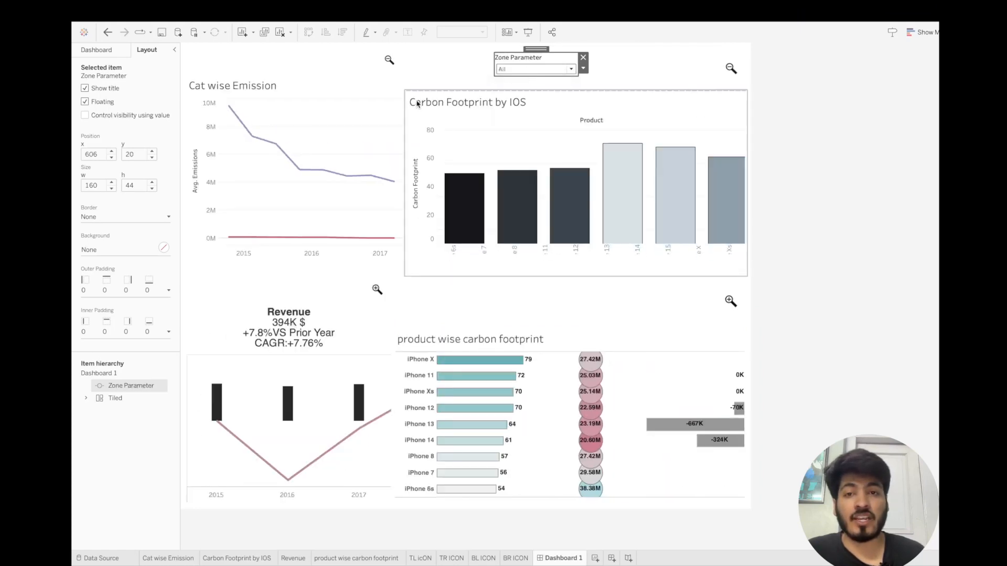
- Select the outer vertical container that holds both chart rows and turn off Distribute Contents Evenly for it
left_click(358, 95)
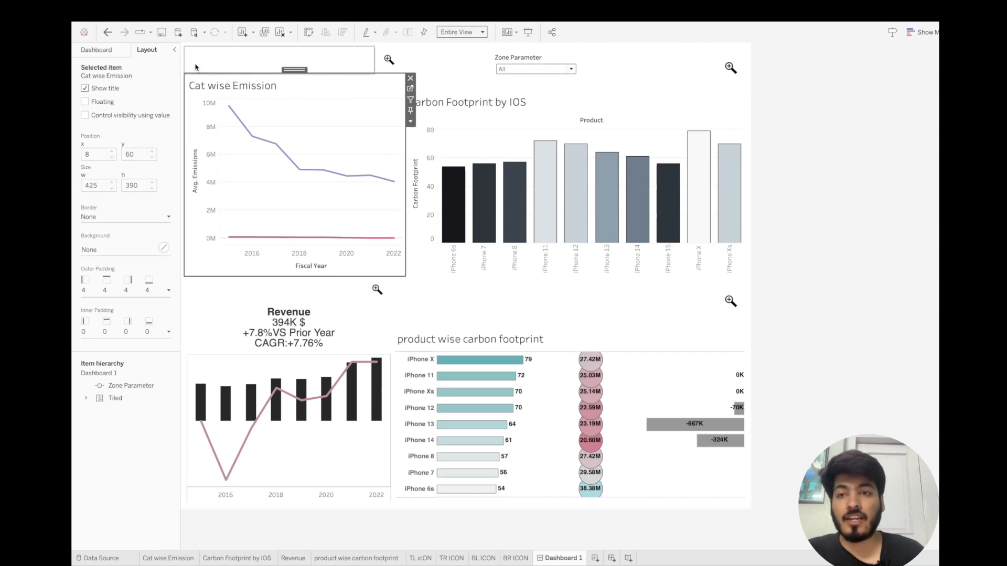
double_click(302, 72)
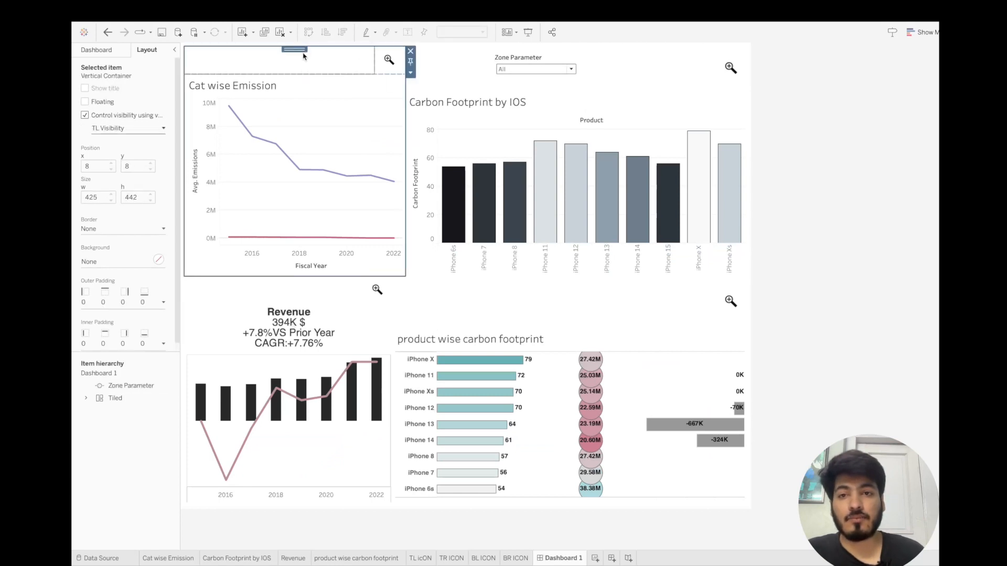
double_click(295, 50)
double_click(461, 49)
left_click(753, 73)
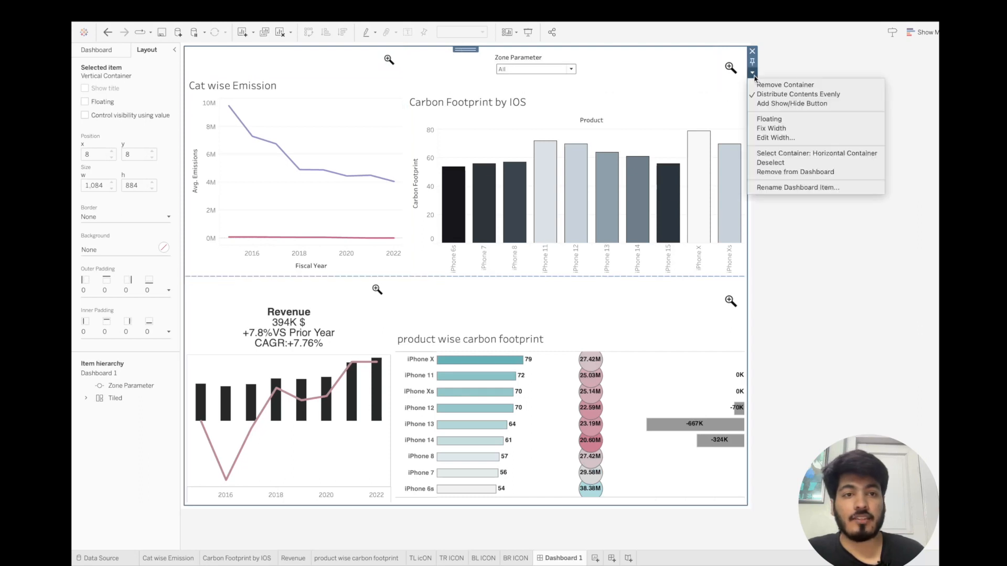
left_click(795, 98)
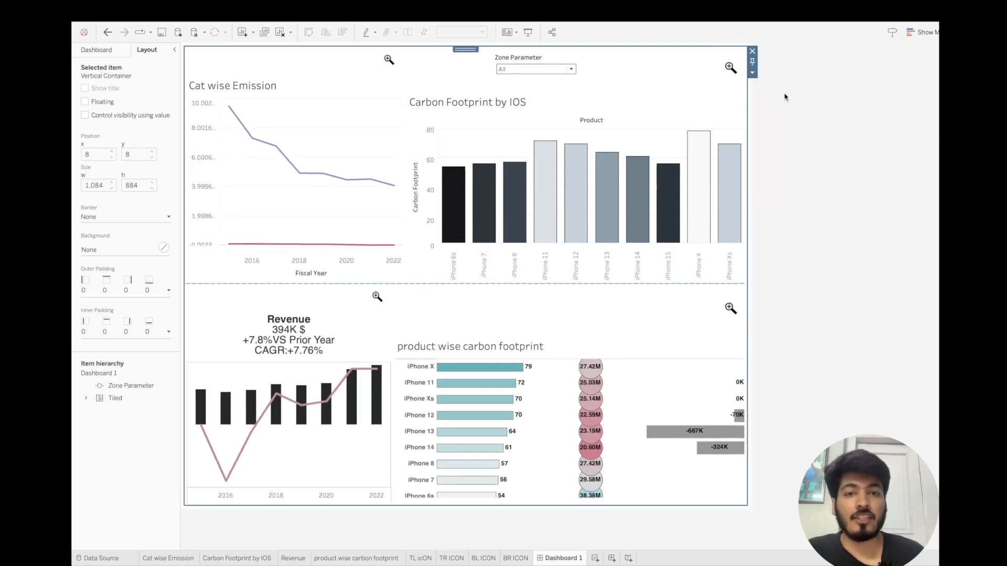
- Check how each chart fills the dashboard by cycling the Zone Parameter through all four zones again and back to All
left_click(556, 71)
left_click(536, 89)
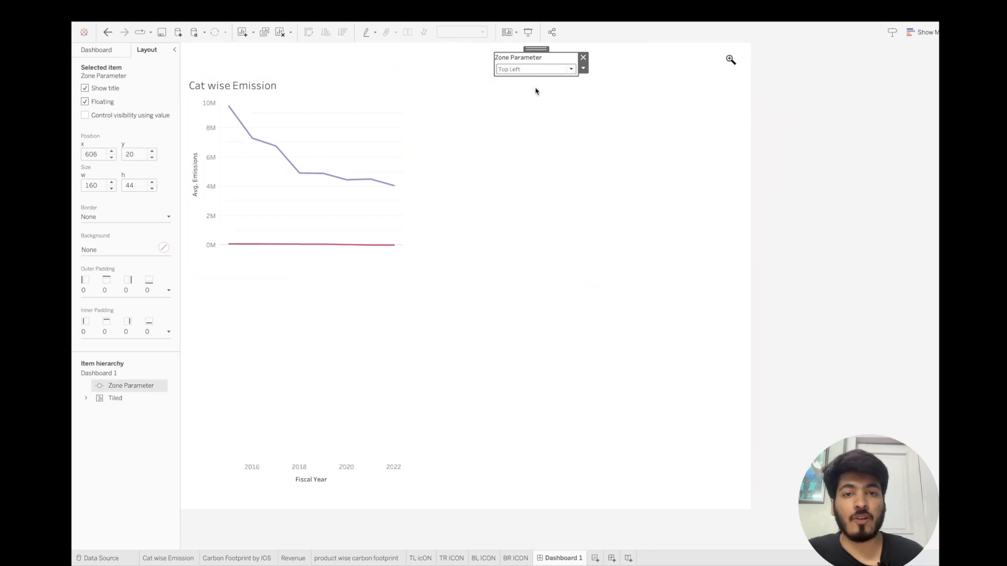
left_click(556, 73)
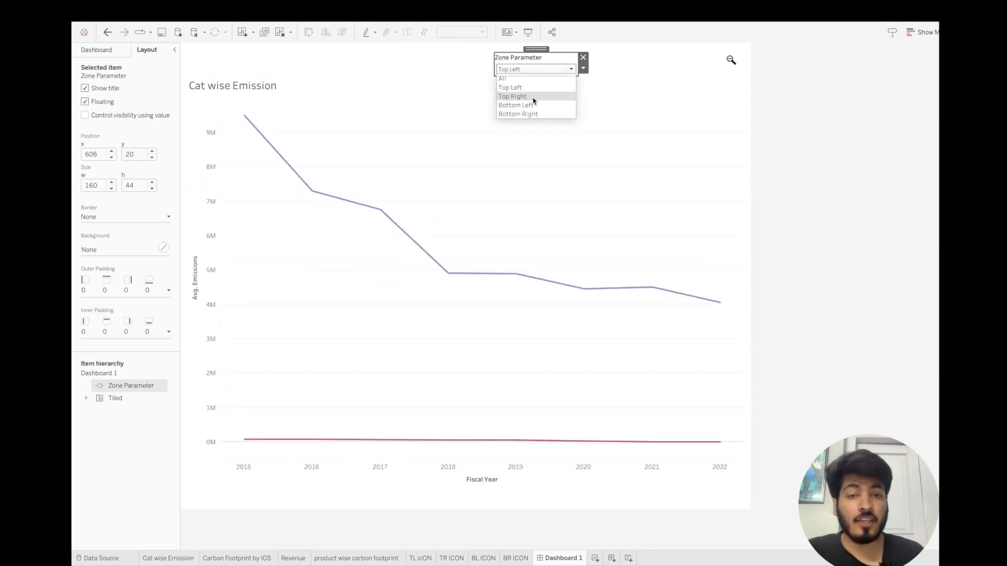
left_click(535, 98)
left_click(555, 73)
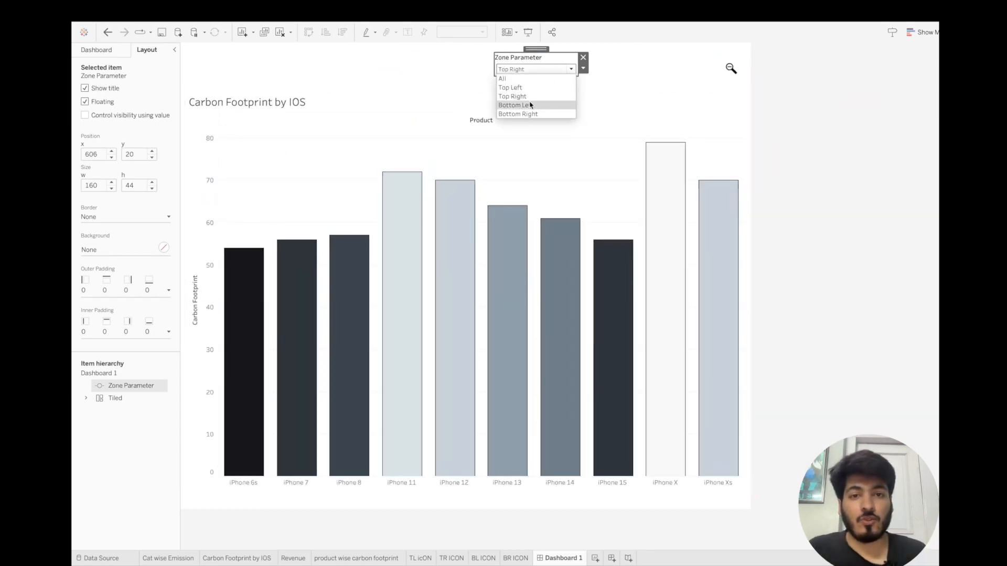
left_click(525, 107)
left_click(549, 72)
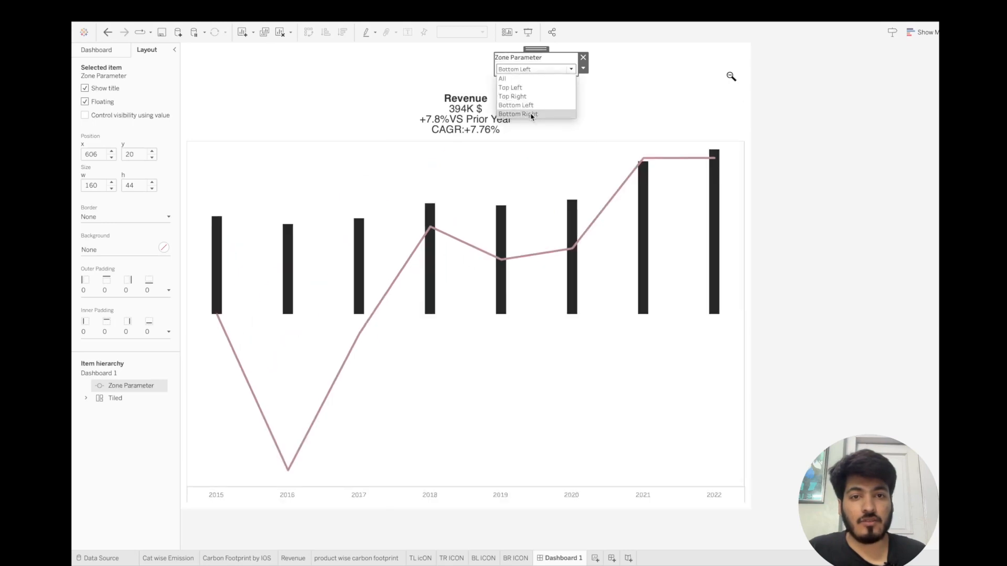
left_click(534, 116)
left_click(550, 73)
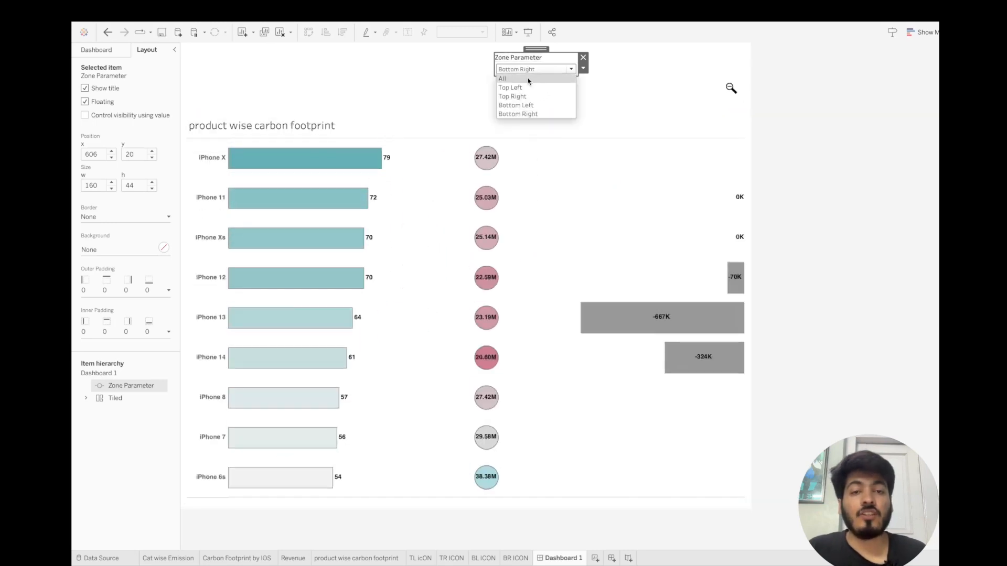
left_click(528, 80)
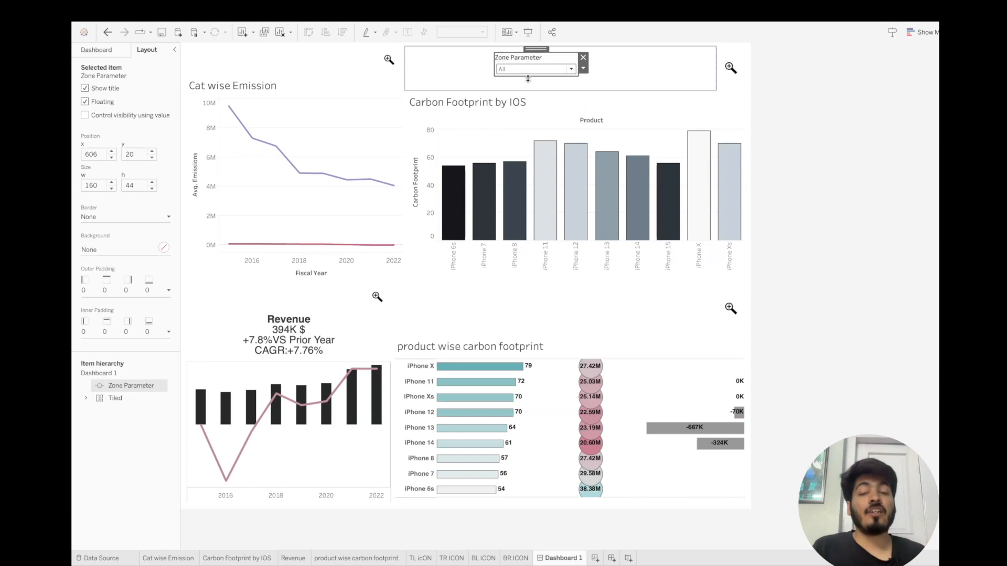
- Add a dashboard parameter action named Update Param Values with only the TL icON sheet of Dashboard 1 as its source
left_click(109, 51)
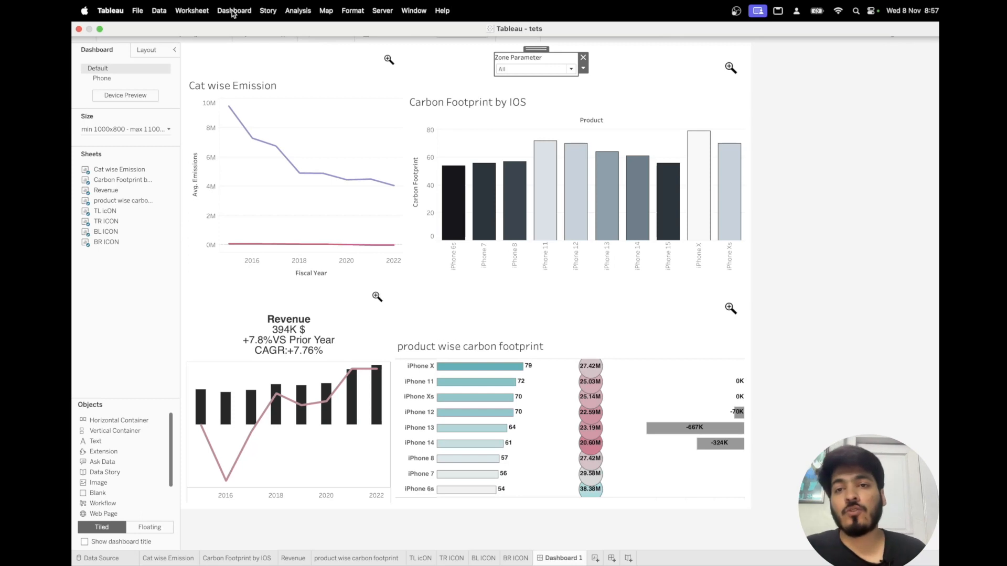
left_click(234, 11)
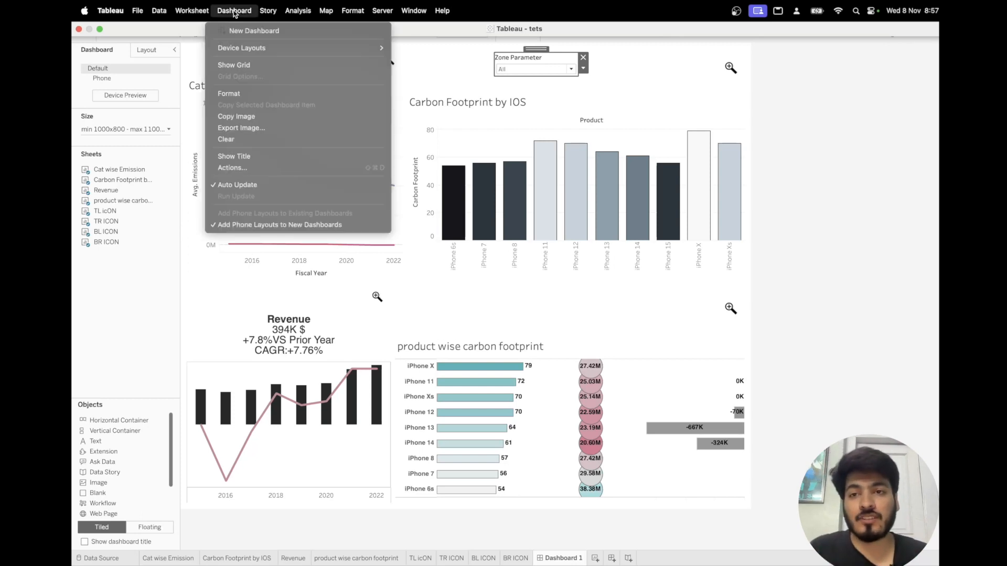
left_click(239, 168)
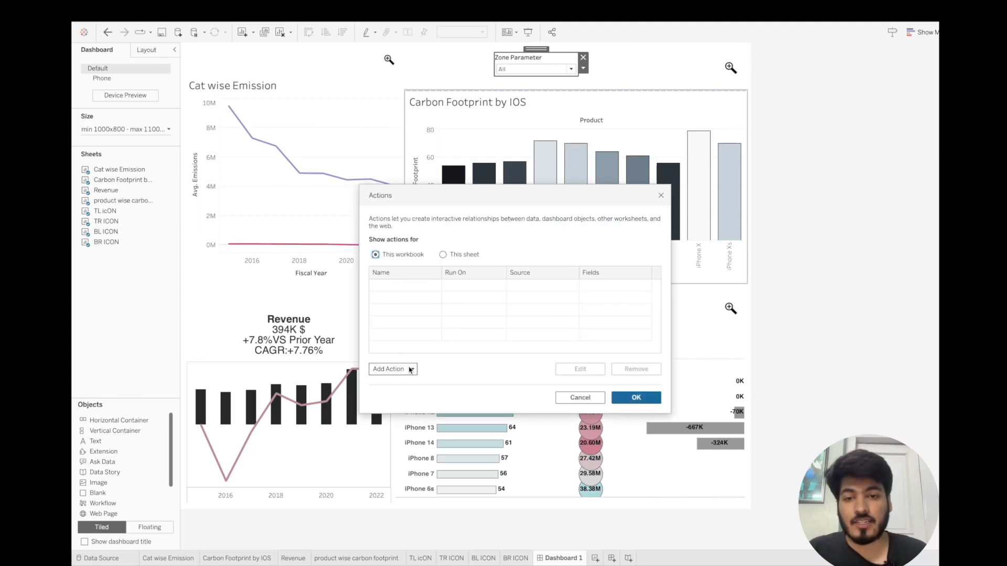
left_click(390, 369)
left_click(423, 344)
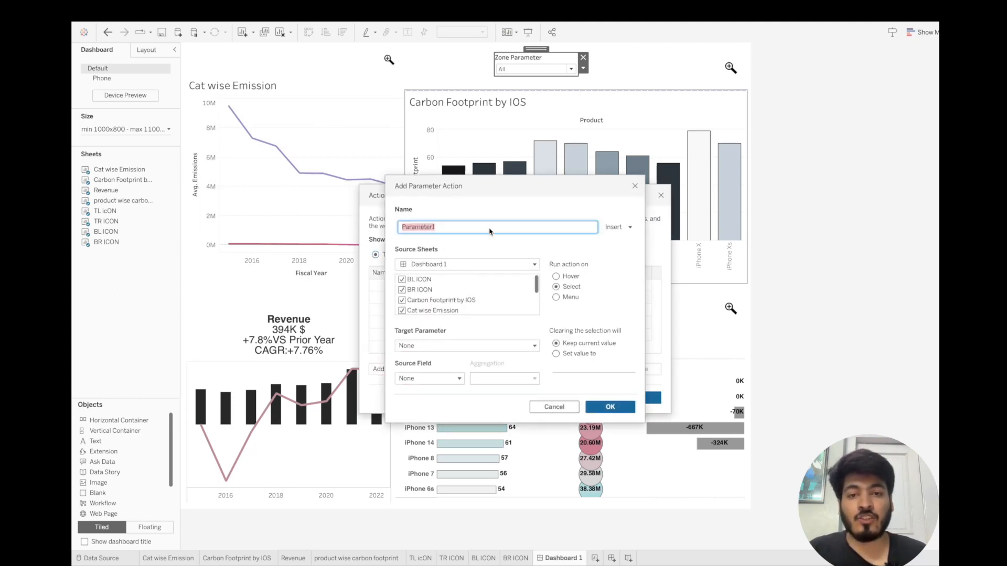
type("Update")
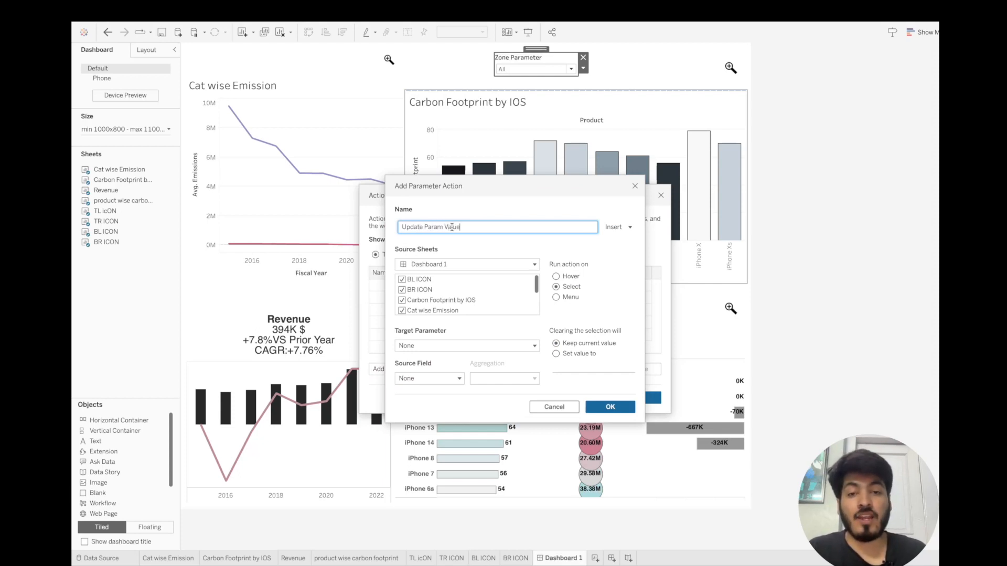
left_click(425, 282)
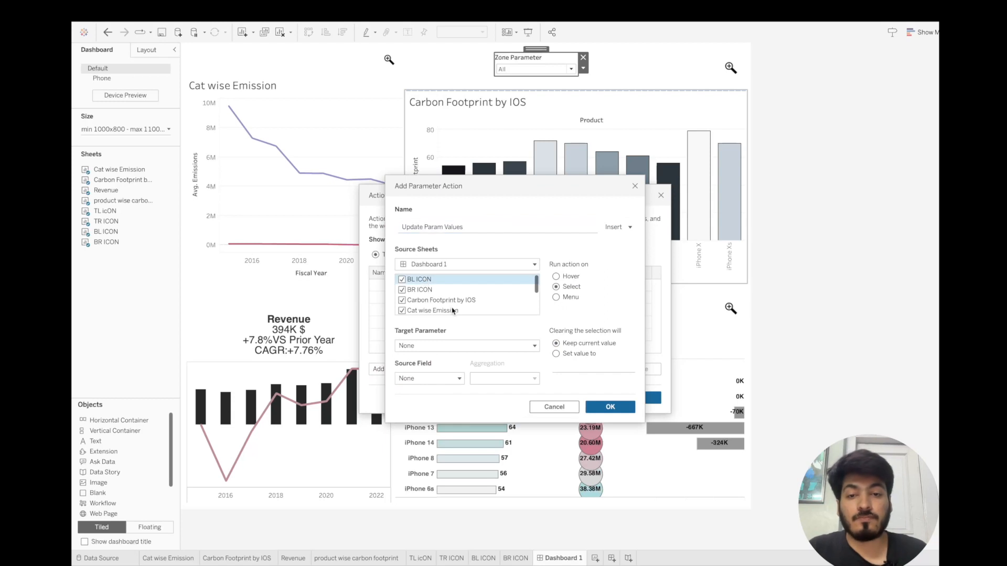
scroll(453, 311, "down", 3)
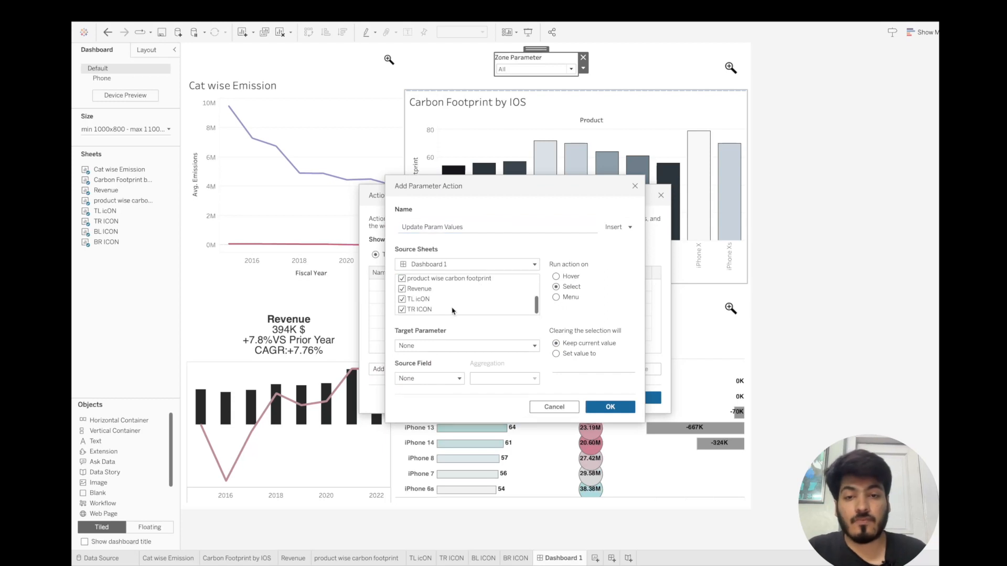
left_click(420, 310, "shift")
left_click(414, 299)
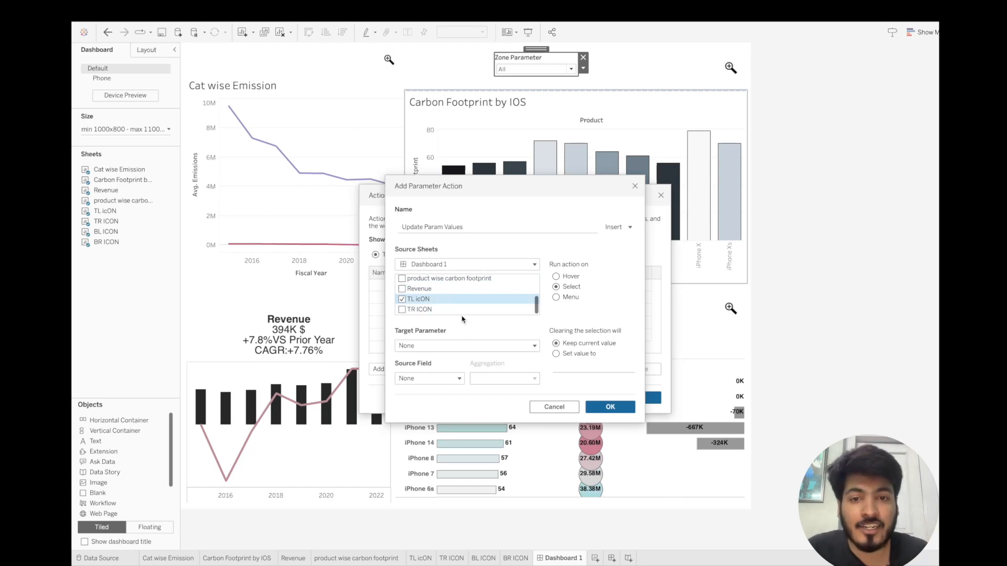
- Target the Zone Parameter with source field Top Left in Update Param Values, and set the value to All when the selection clears
left_click(466, 346)
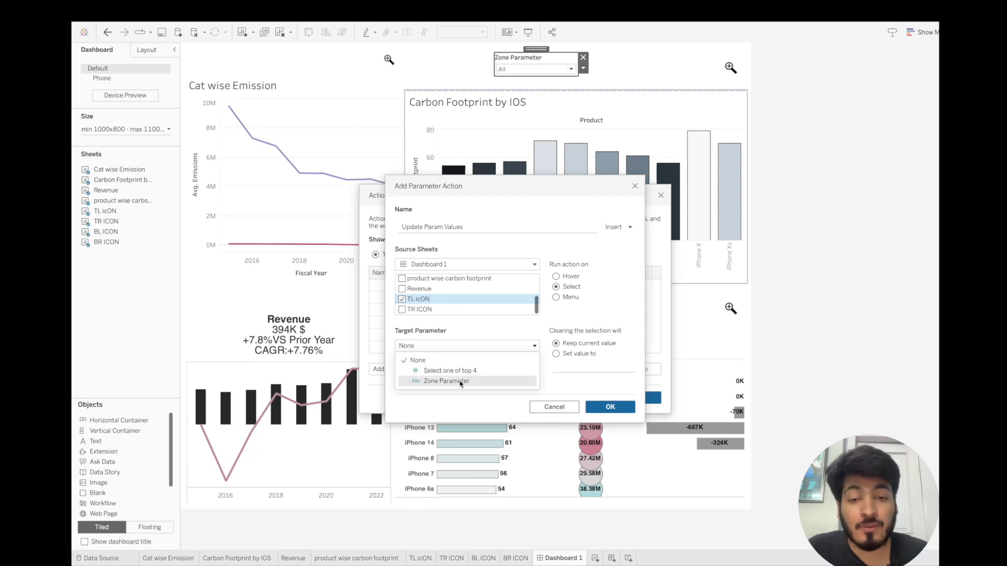
left_click(465, 380)
left_click(460, 382)
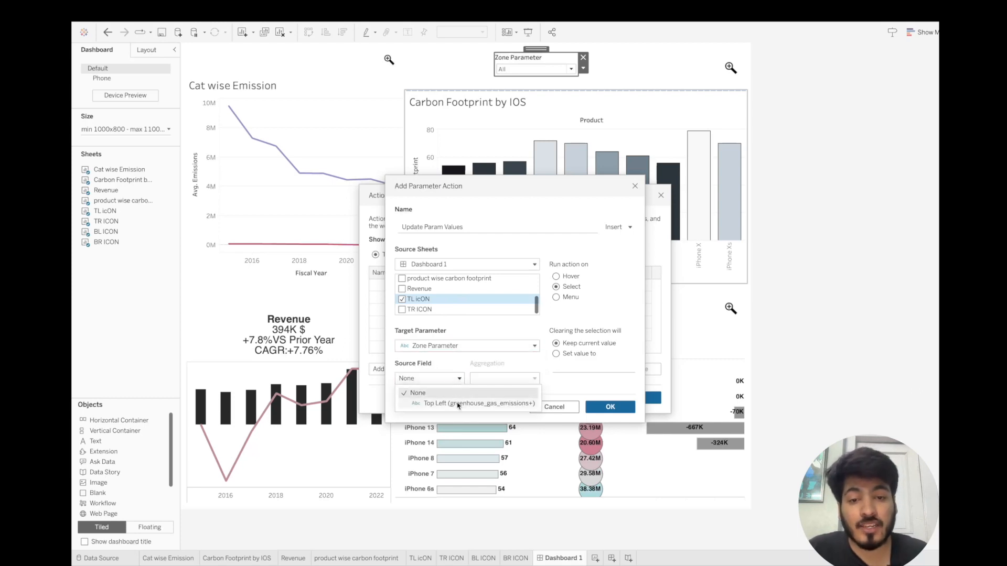
left_click(459, 405)
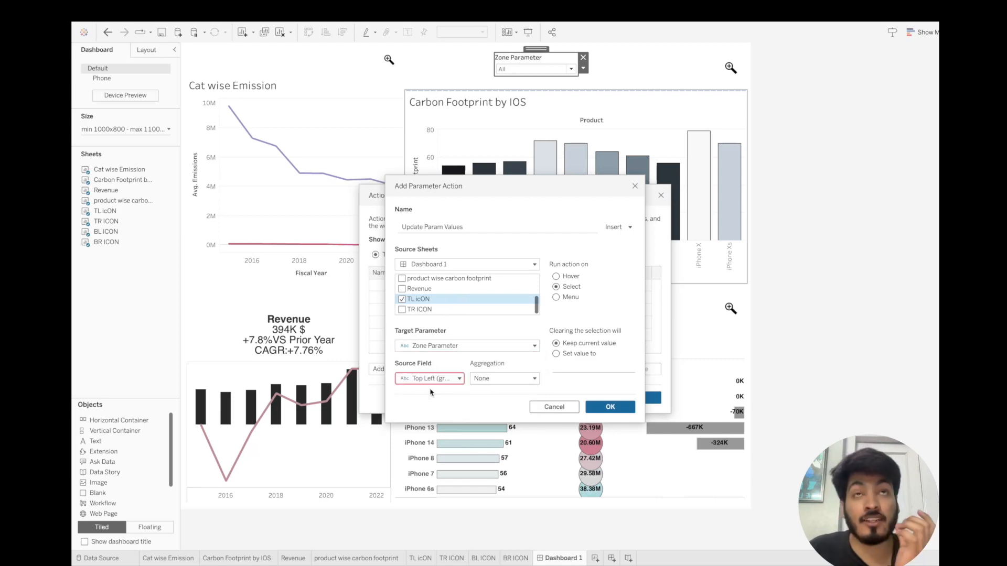
left_click(556, 355)
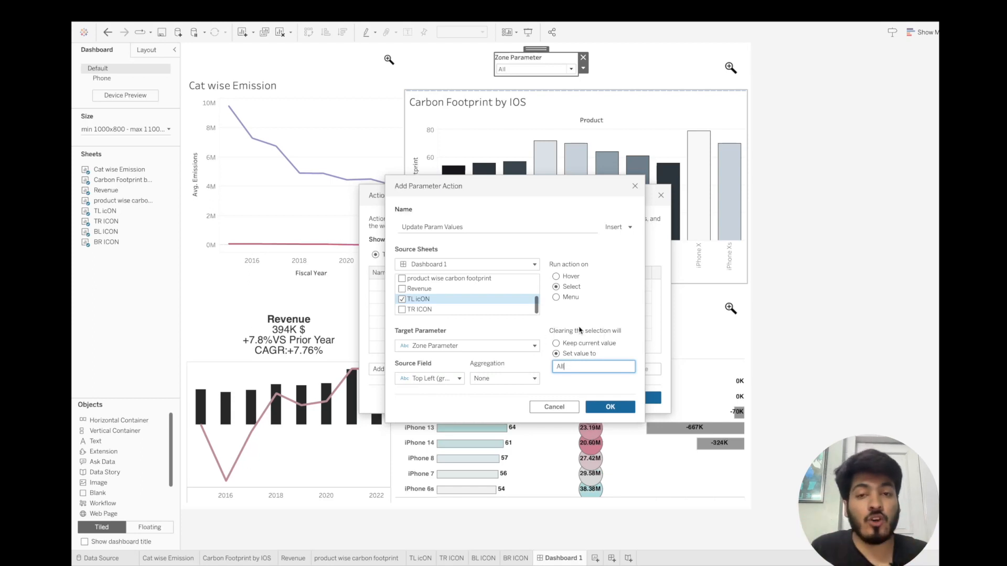
left_click(610, 407)
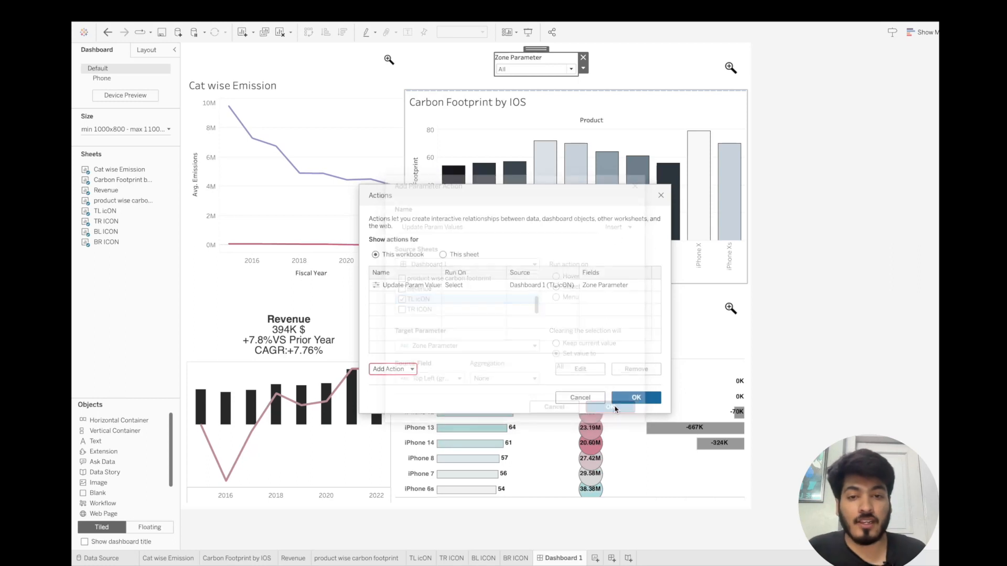
- Add a second parameter action named Update TR with only the TR ICON sheet as its source
left_click(406, 371)
left_click(428, 345)
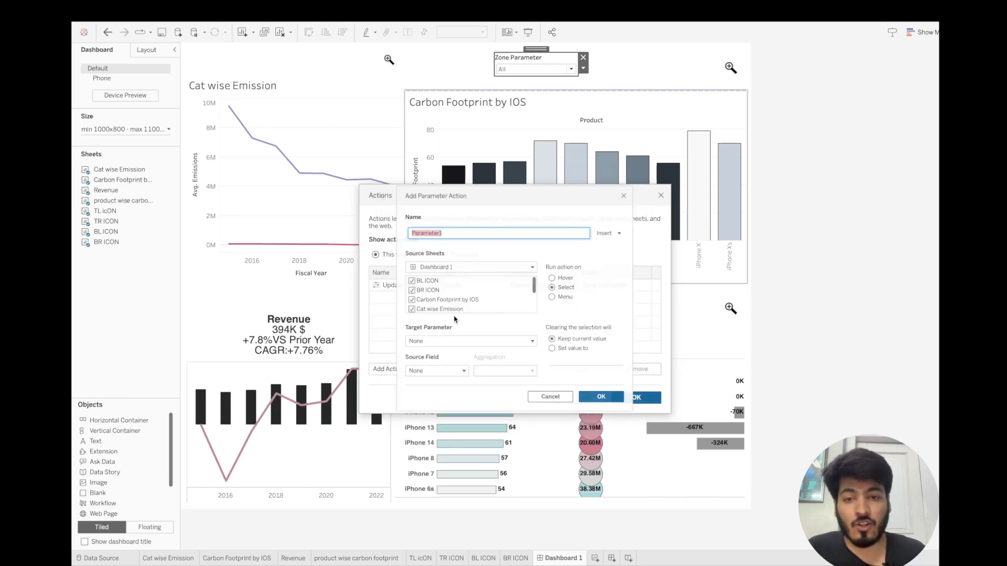
type("uPDATE")
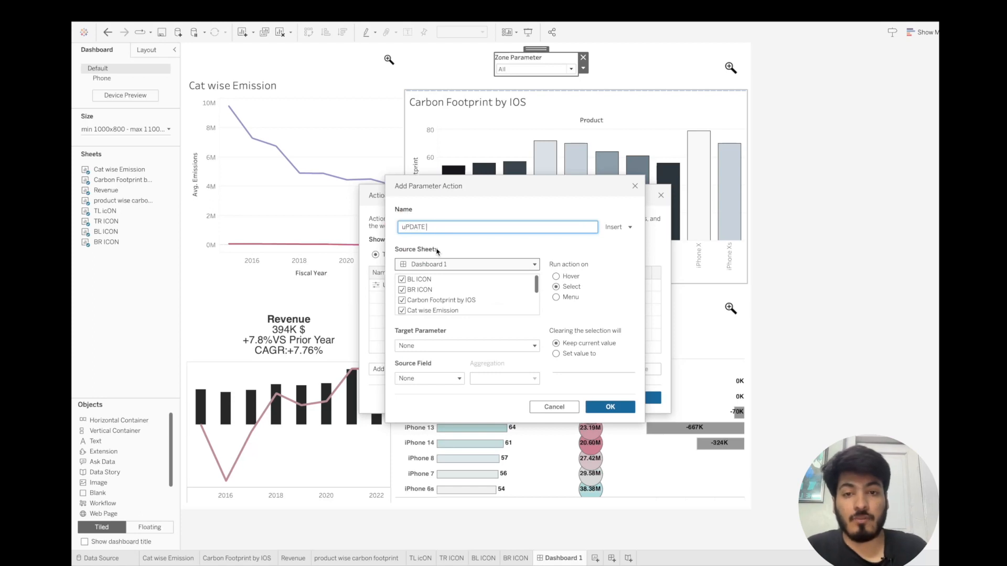
key("BackSpace")
key("BackSpace")
key("BackSpace")
type("Update TR")
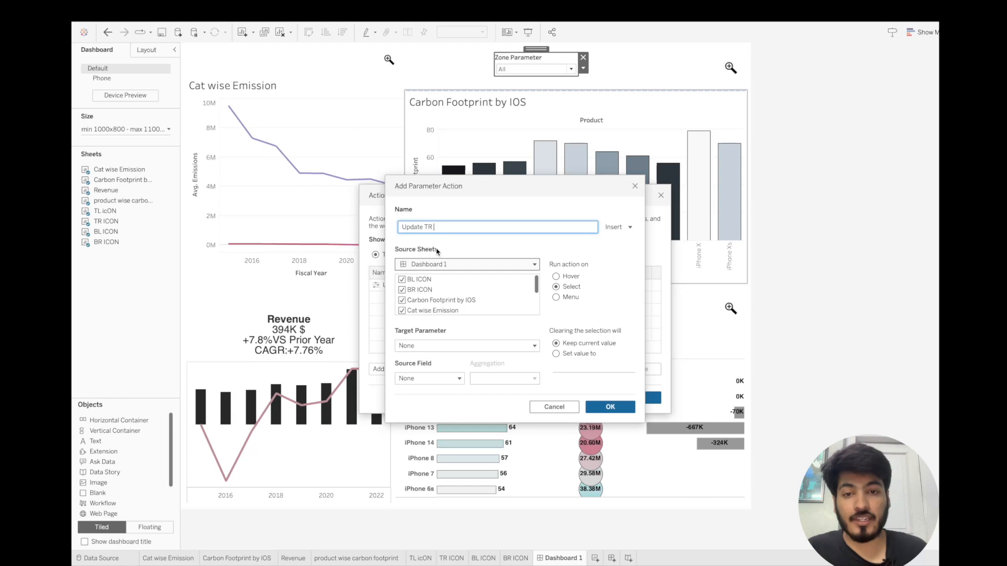
left_click(412, 281)
scroll(445, 304, "down", 3)
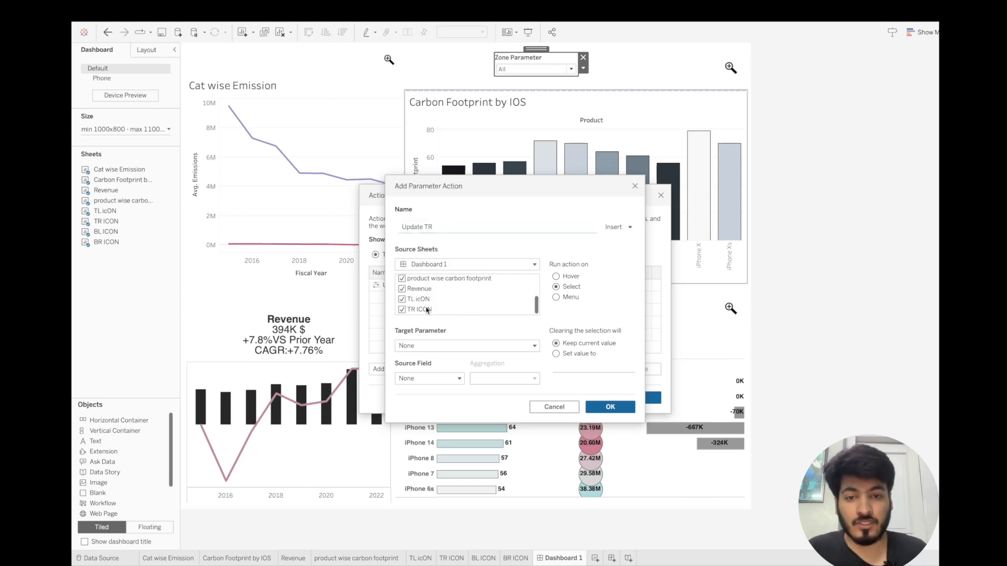
left_click(428, 310, "shift")
left_click(403, 310)
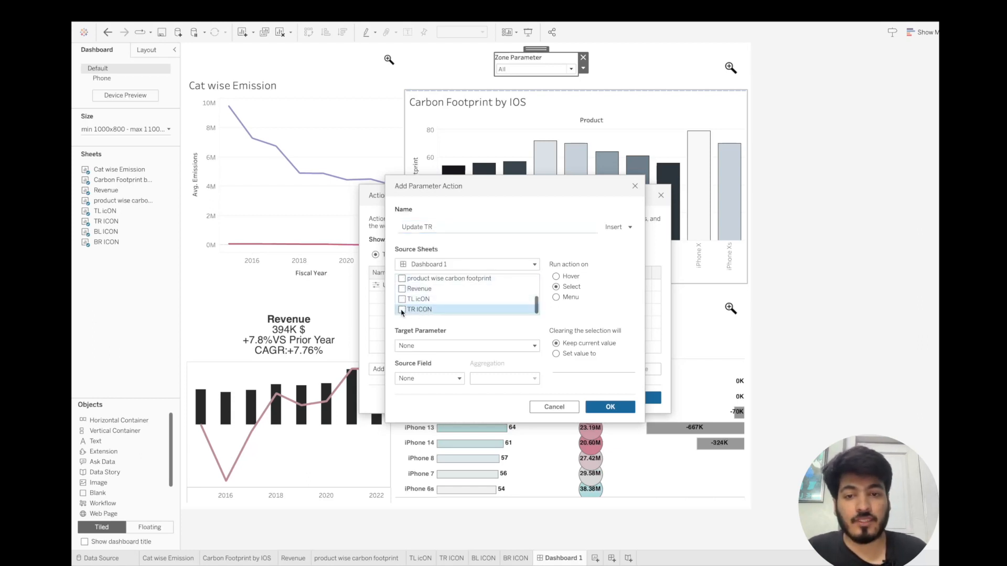
- Target the Zone Parameter with source field Top Right in Update TR, and have clearing the selection set a fixed value
left_click(458, 347)
left_click(454, 381)
left_click(455, 381)
left_click(450, 403)
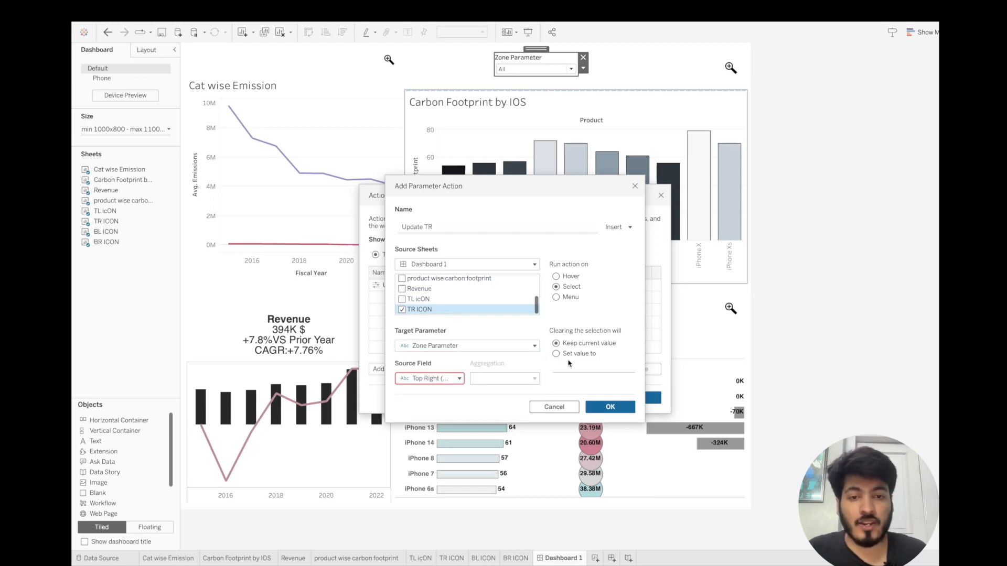
left_click(574, 369)
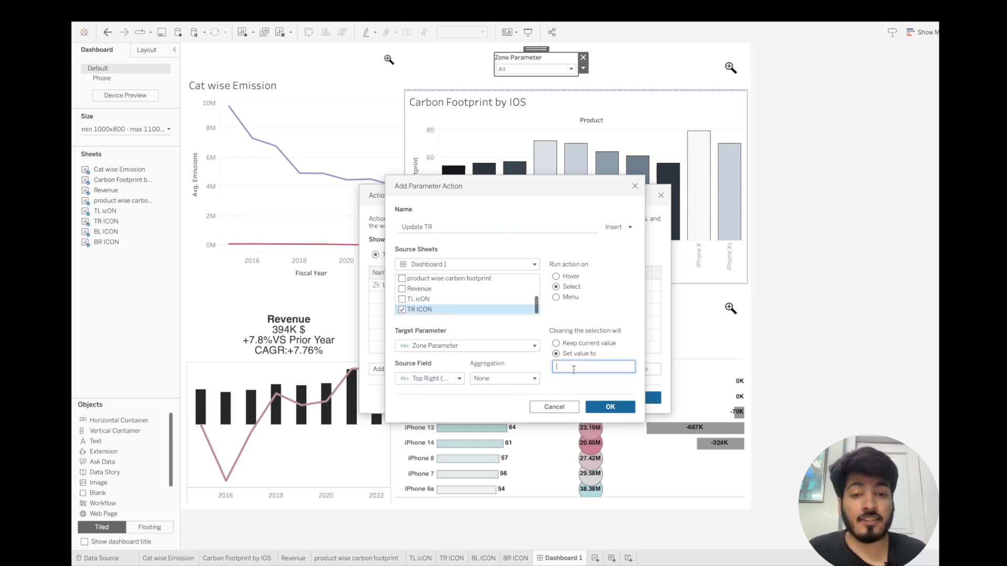
left_click(615, 408)
- Add a third parameter action named Update BL with only the BL ICON sheet as its source
left_click(392, 370)
left_click(427, 347)
double_click(442, 231)
type("Update BL")
left_click(430, 279)
scroll(430, 299, "down", 4)
left_click(407, 311, "shift")
left_click(403, 311)
left_click(403, 280)
- Finish the Update BL action's target settings and set the value to All when the selection clears
left_click(450, 380)
left_click(572, 367)
type("All")
left_click(611, 407)
- Add a fourth parameter action named Update BR with only the BR ICON sheet as its source
left_click(392, 369)
type("Update BR")
left_click(451, 279)
scroll(445, 299, "down", 4)
left_click(403, 311, "shift")
left_click(402, 311)
left_click(403, 290)
- Target the Zone Parameter with source field Bottom Right in Update BR, set All on clearing the selection, and save the dashboard actions
left_click(452, 347)
left_click(446, 379)
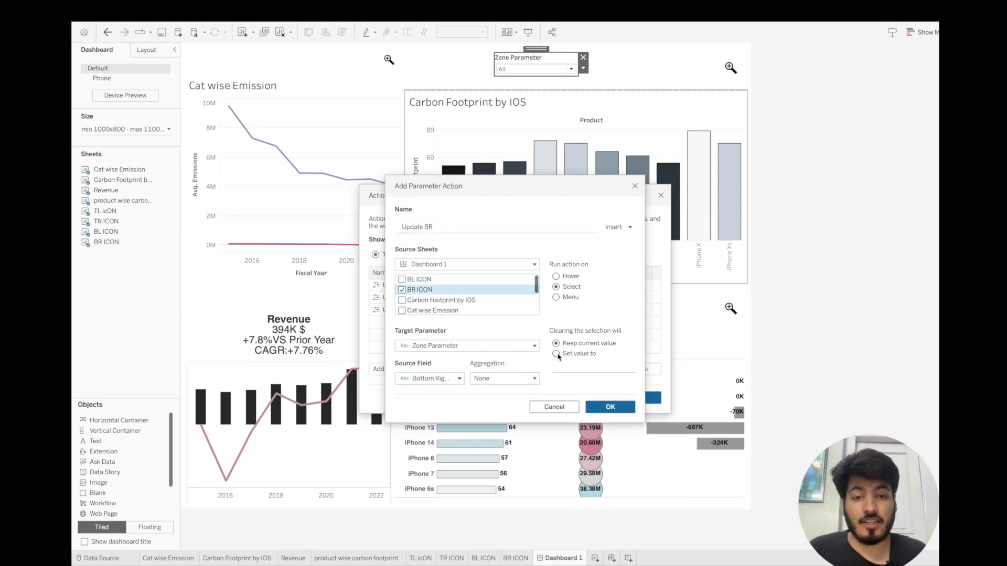
left_click(572, 366)
type("All")
left_click(611, 408)
left_click(637, 399)
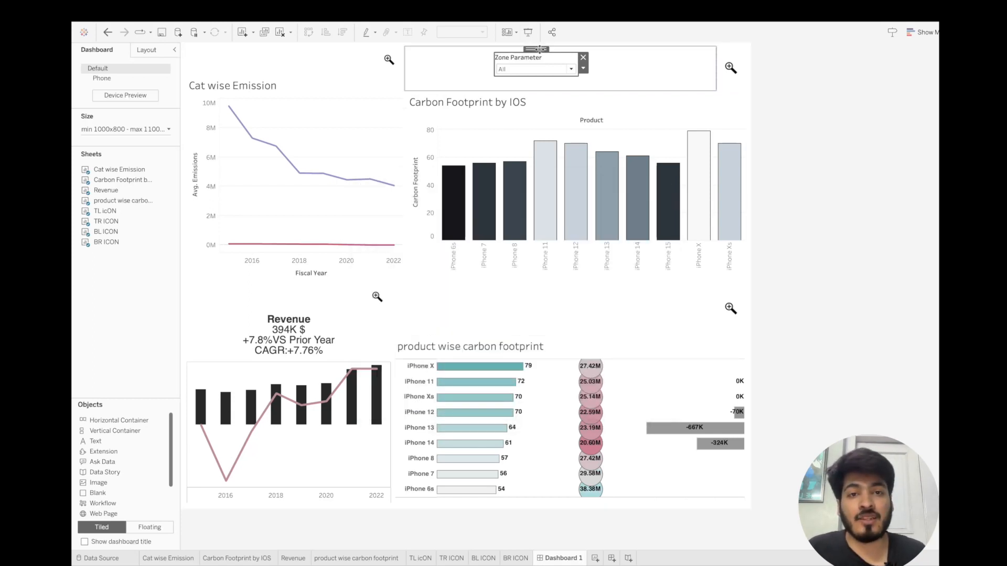
- Remove the floating Zone Parameter control from the dashboard and show the dashboard title
left_click(584, 59)
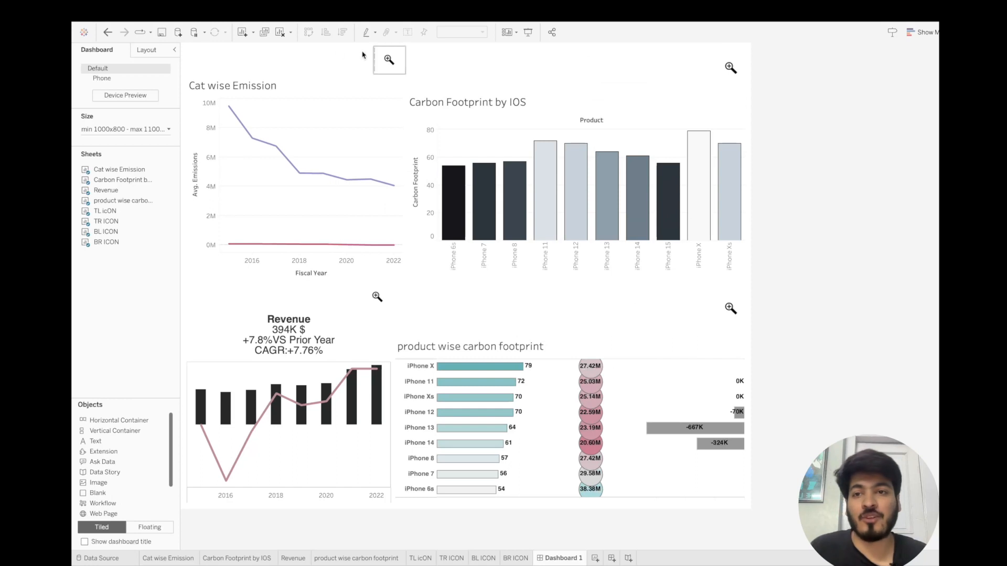
mouse_move(273, 5)
left_click(234, 10)
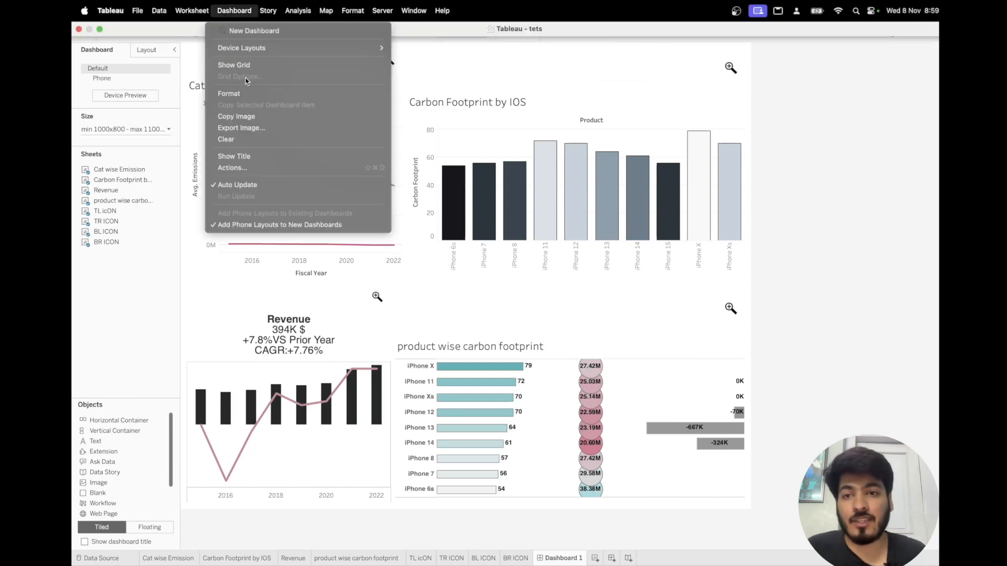
left_click(244, 157)
- Replace the dashboard title text with Apple Emission Analysis
double_click(263, 61)
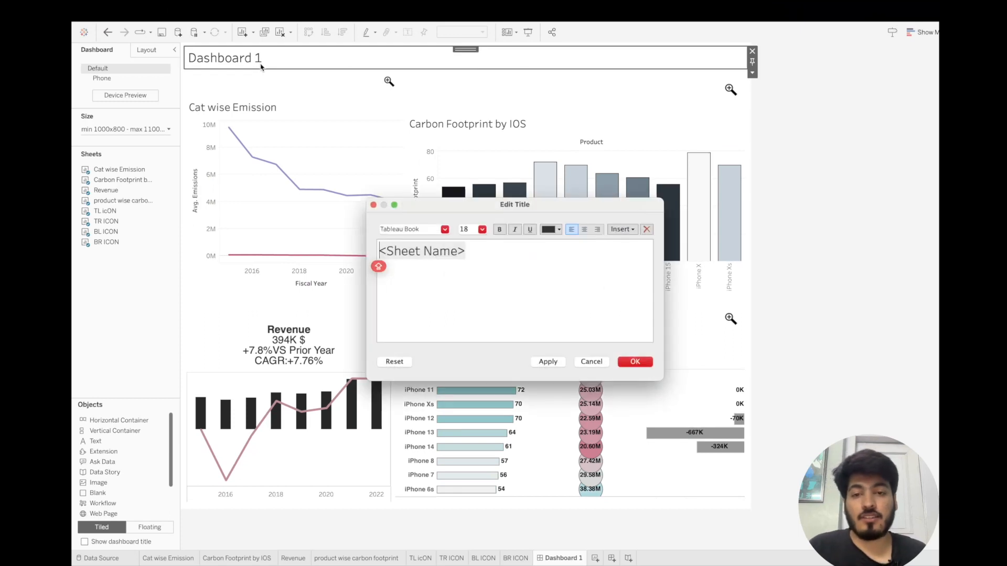
left_click(453, 207)
type("A")
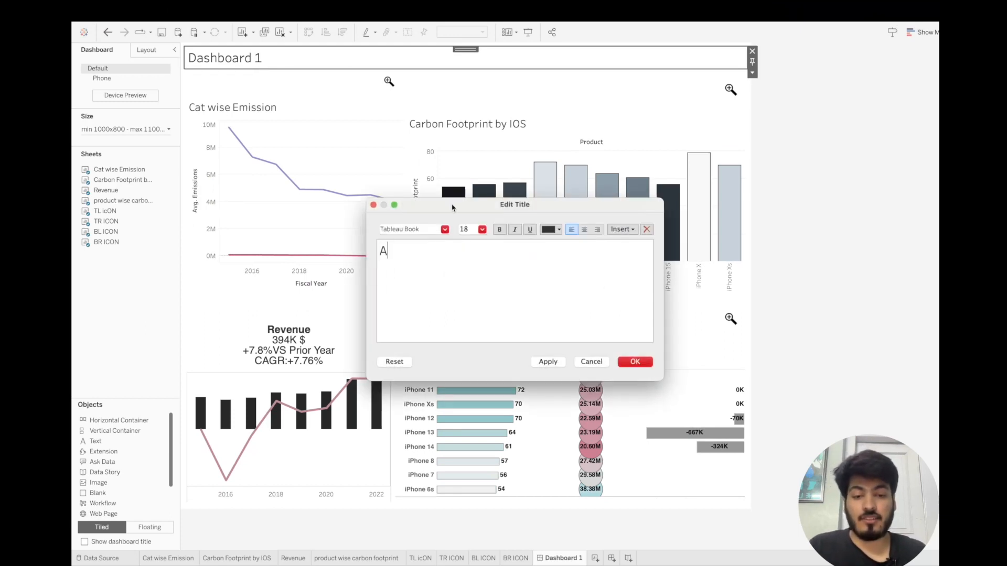
type("pple Emissio")
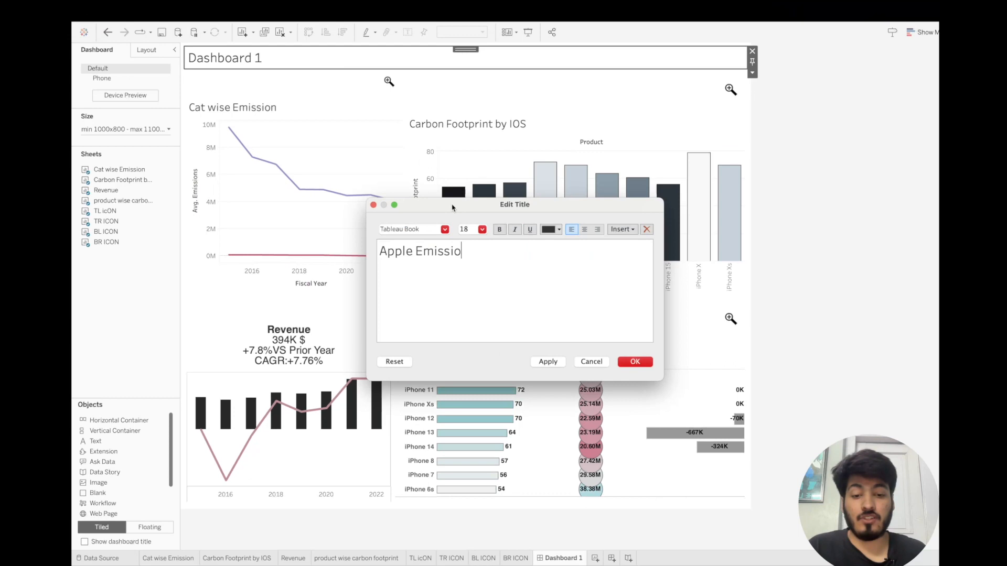
type("n Analysis")
- Format the whole dashboard title in bold Helvetica
key("super+a")
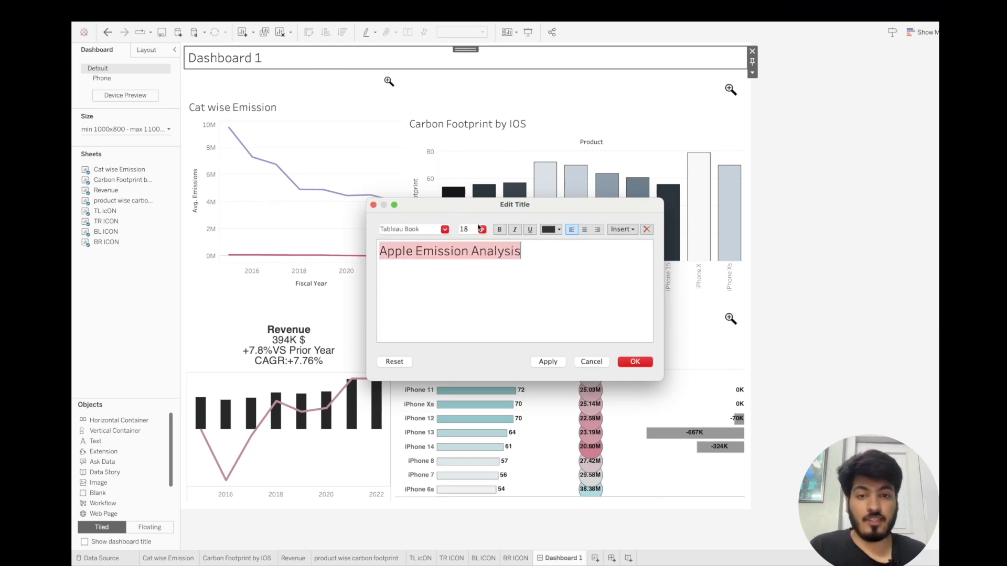
left_click(445, 229)
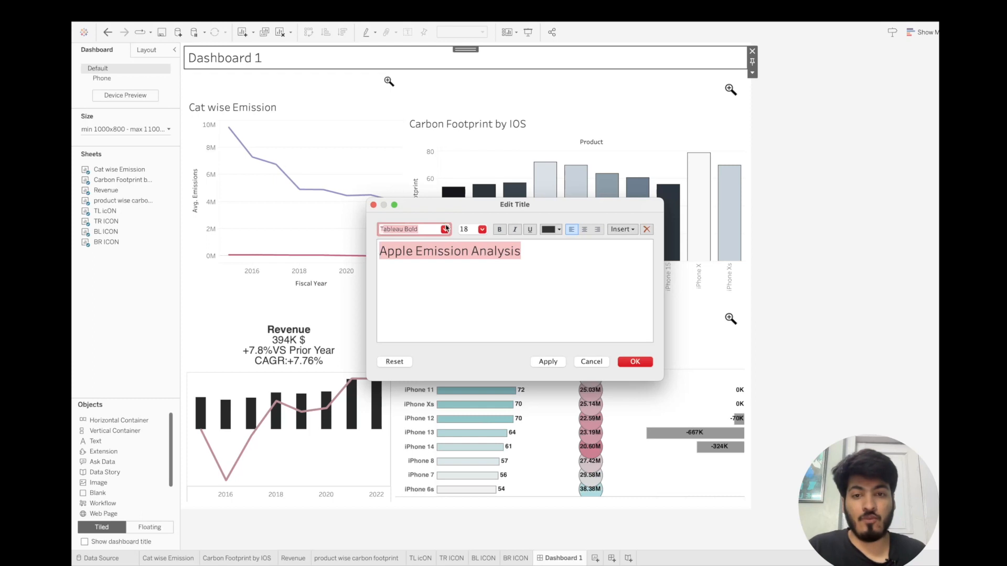
left_click(446, 229)
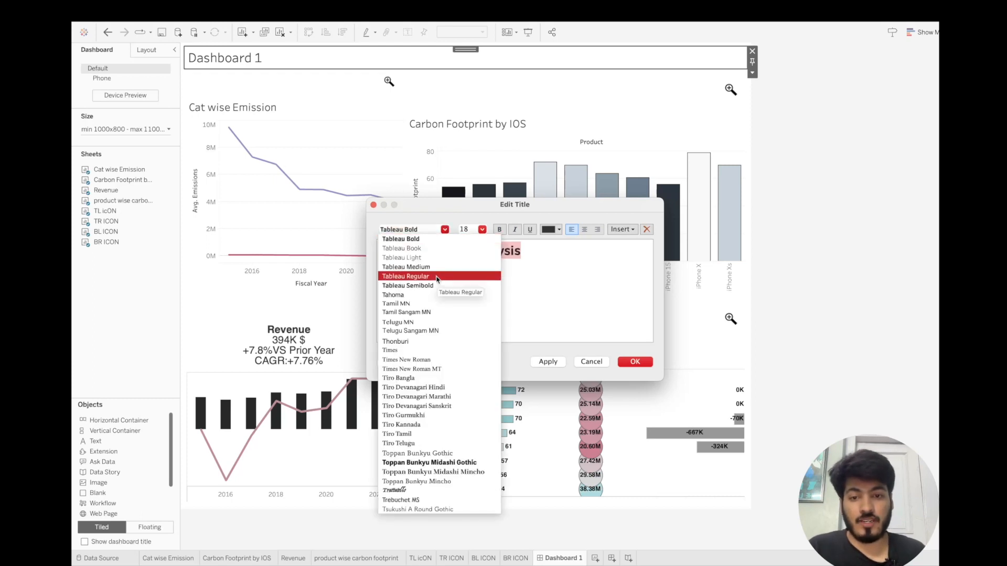
scroll(437, 279, "up", 10)
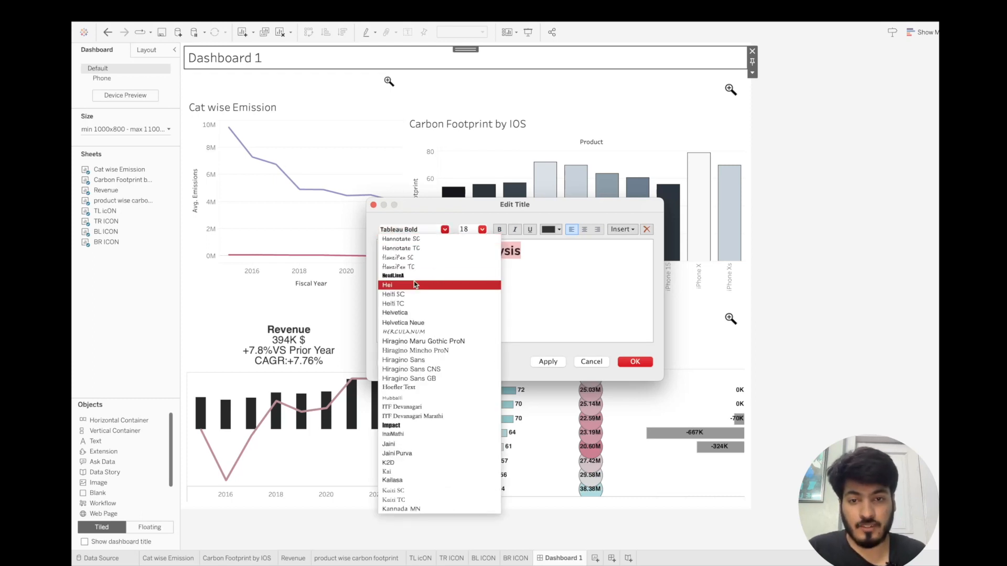
left_click(415, 314)
left_click(500, 231)
left_click(635, 362)
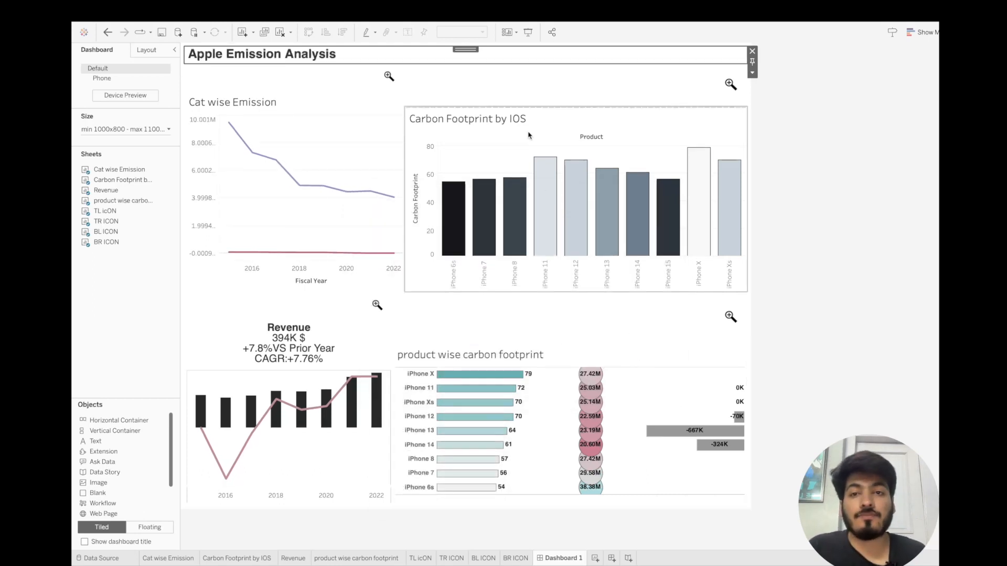
- Set the Apple Emission Analysis title's font size to 26
double_click(419, 54)
key("super+a")
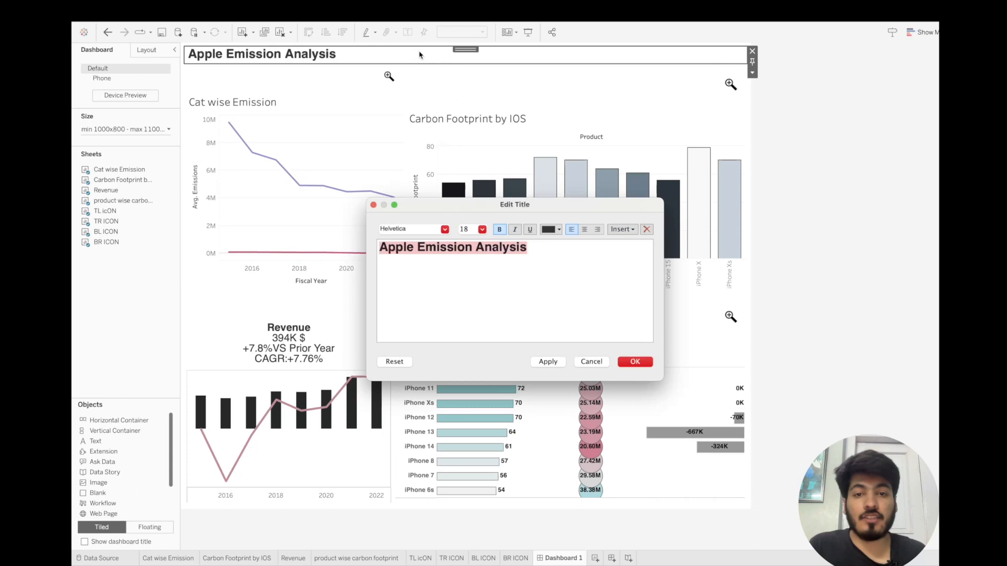
left_click(482, 230)
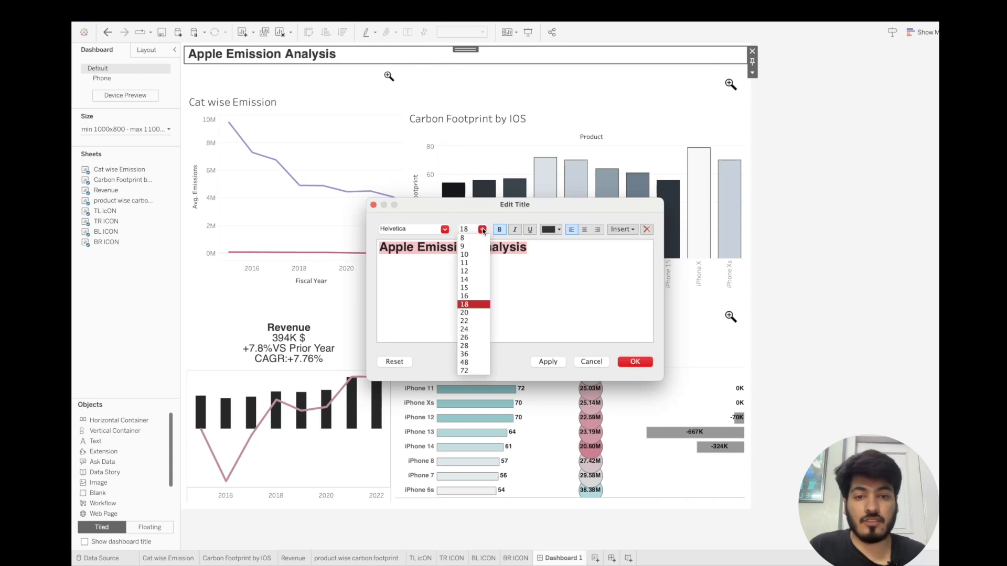
left_click(472, 337)
left_click(634, 364)
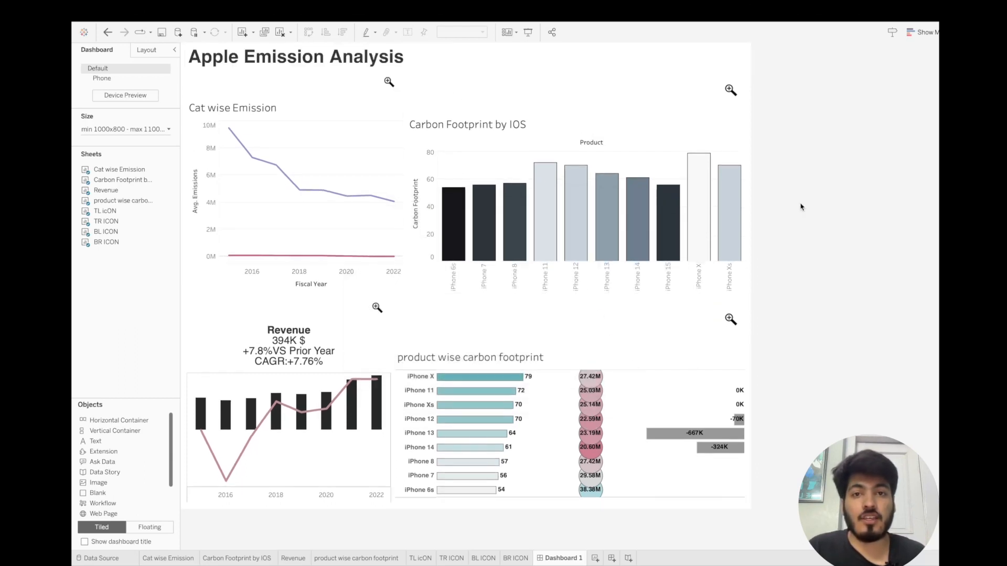
- View the dashboard in presentation mode and test the zoom icon of the Cat wise Emission chart
left_click(529, 32)
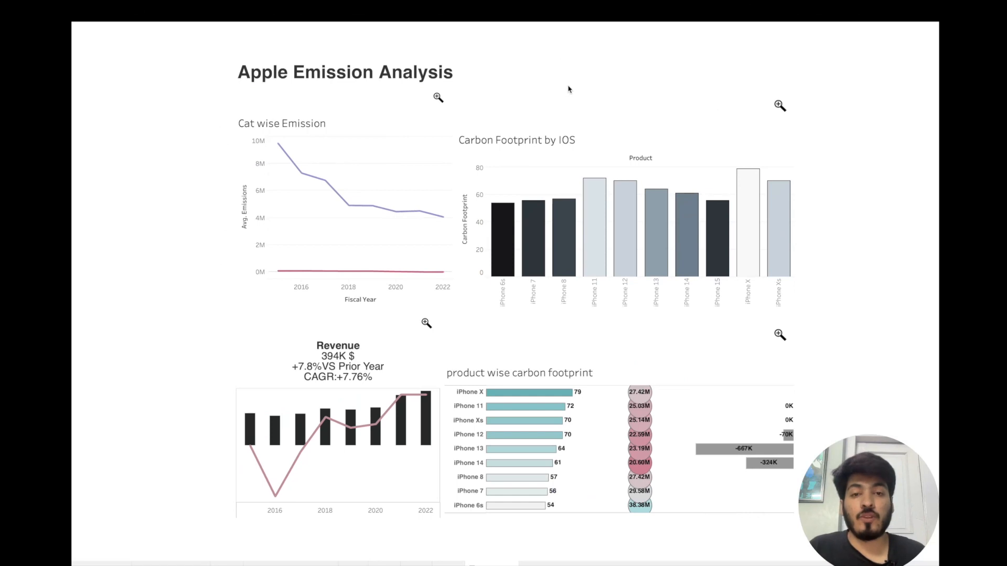
left_click(439, 99)
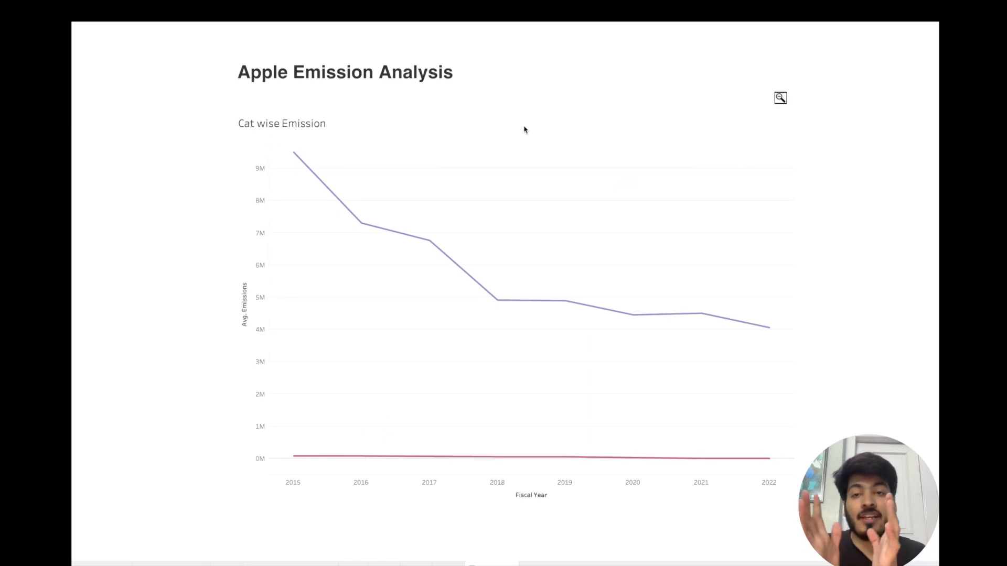